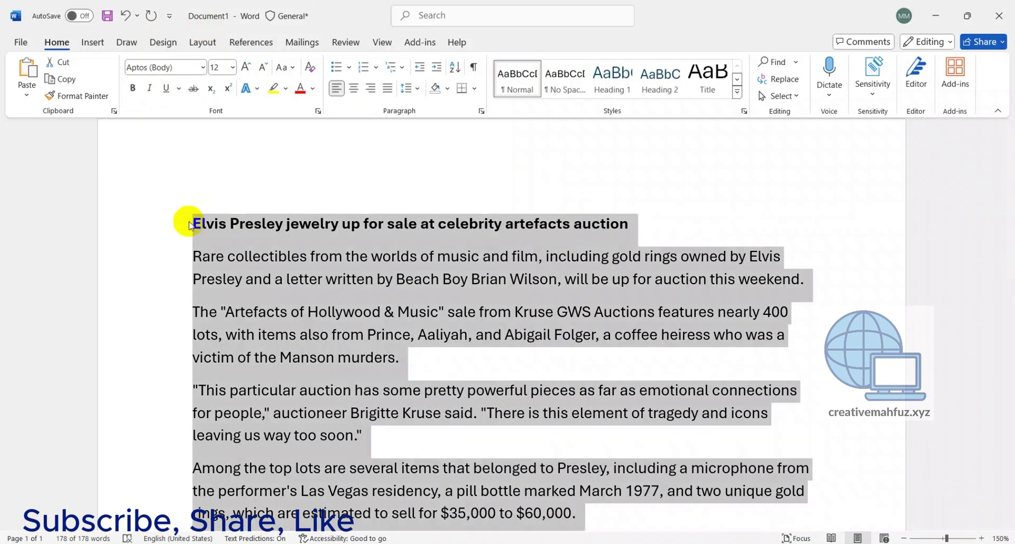
Select the whole Elvis Presley jewelry article with Ctrl+A
{"action": "key", "text": "ctrl+a"}
{"action": "left_click", "coordinate": [190, 221]}
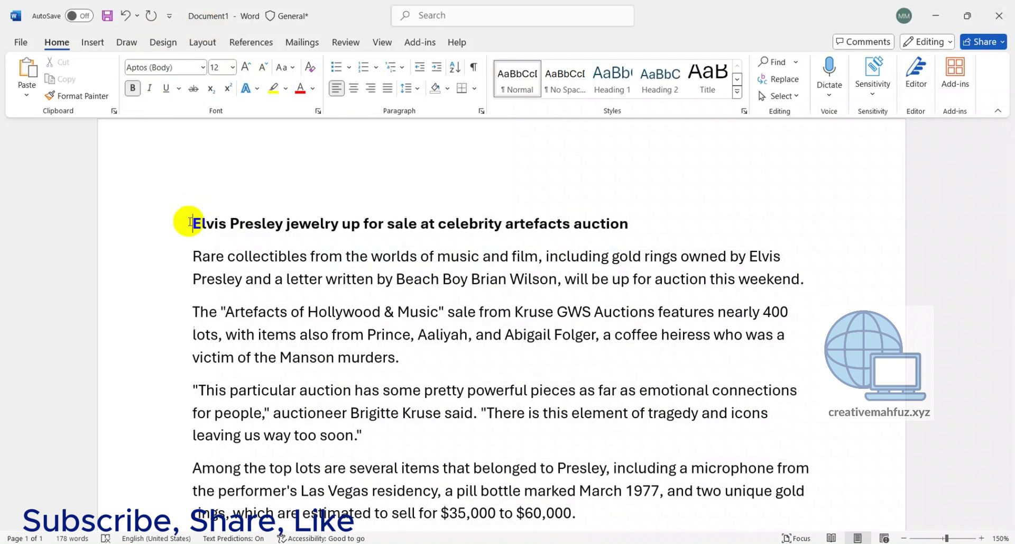
{"action": "key", "text": "ctrl+a"}
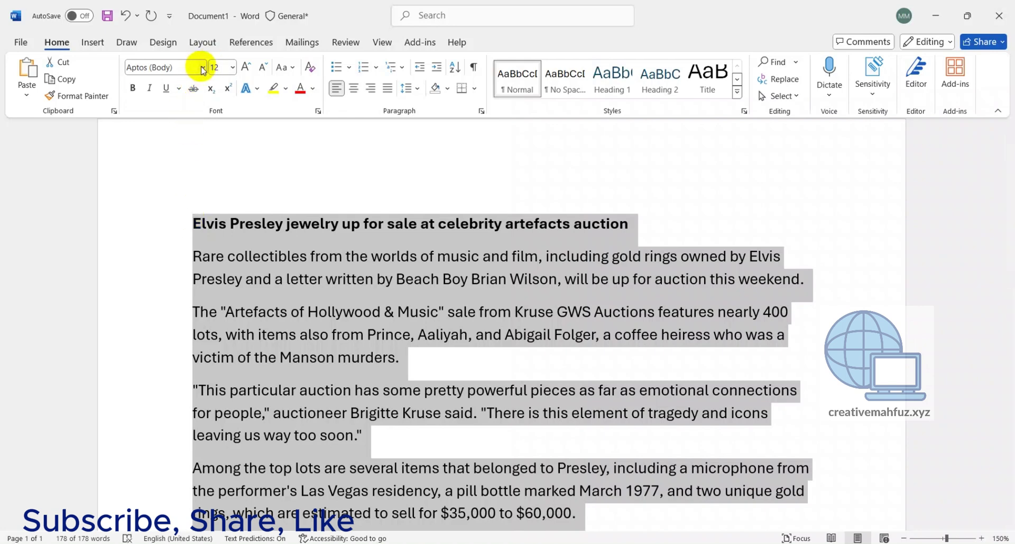
Set the selected article text to Times New Roman at size 14
{"action": "left_click", "coordinate": [202, 67]}
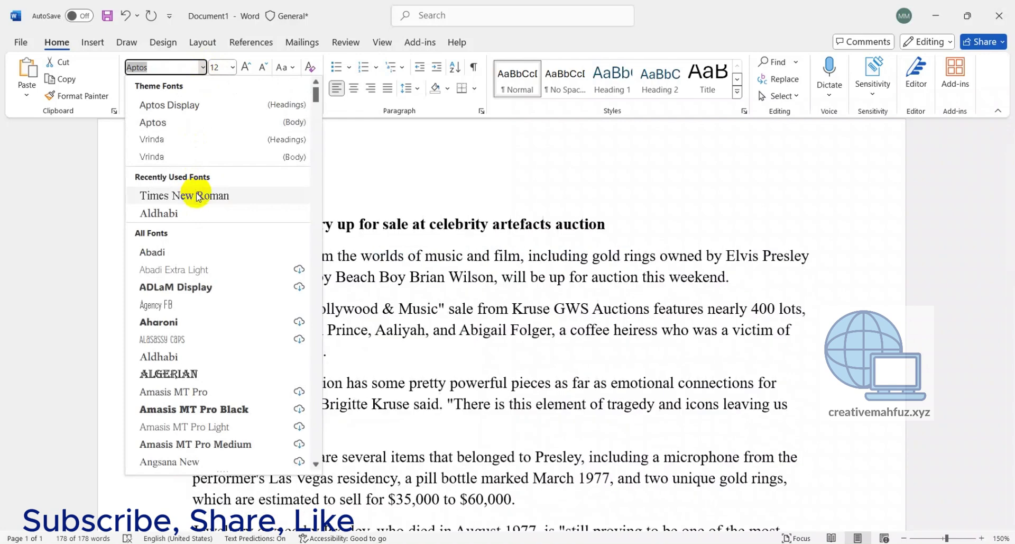
{"action": "left_click", "coordinate": [199, 196]}
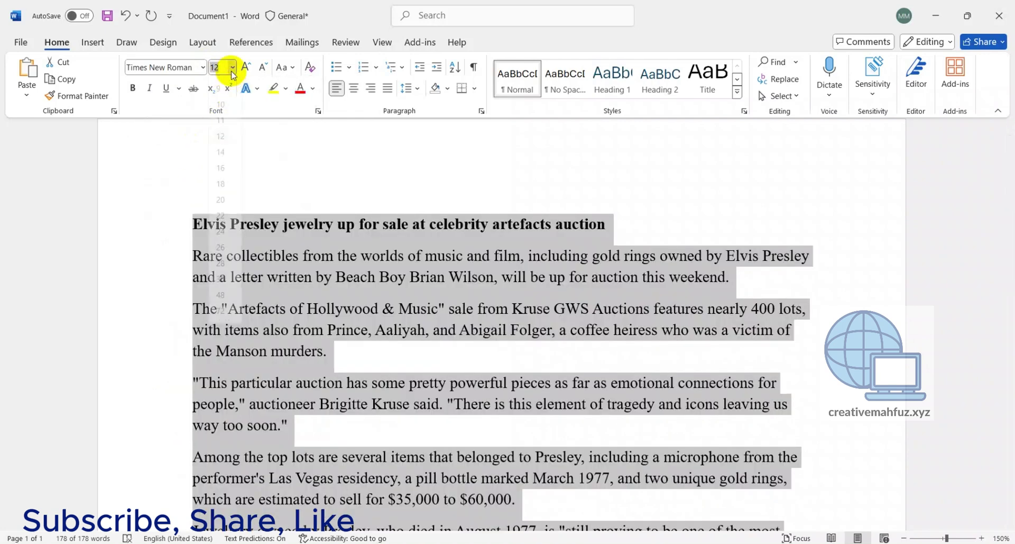
{"action": "left_click", "coordinate": [233, 67]}
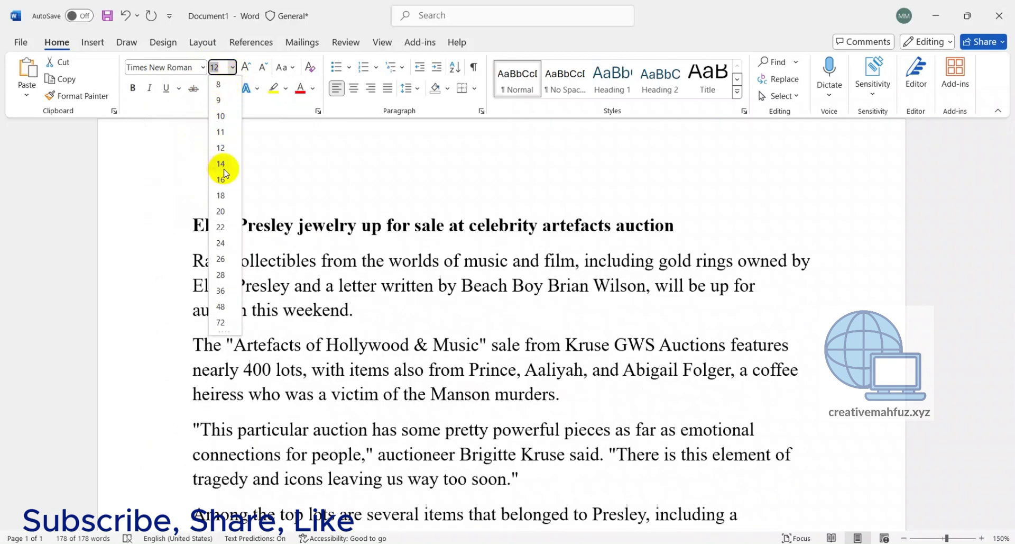
{"action": "left_click", "coordinate": [223, 168]}
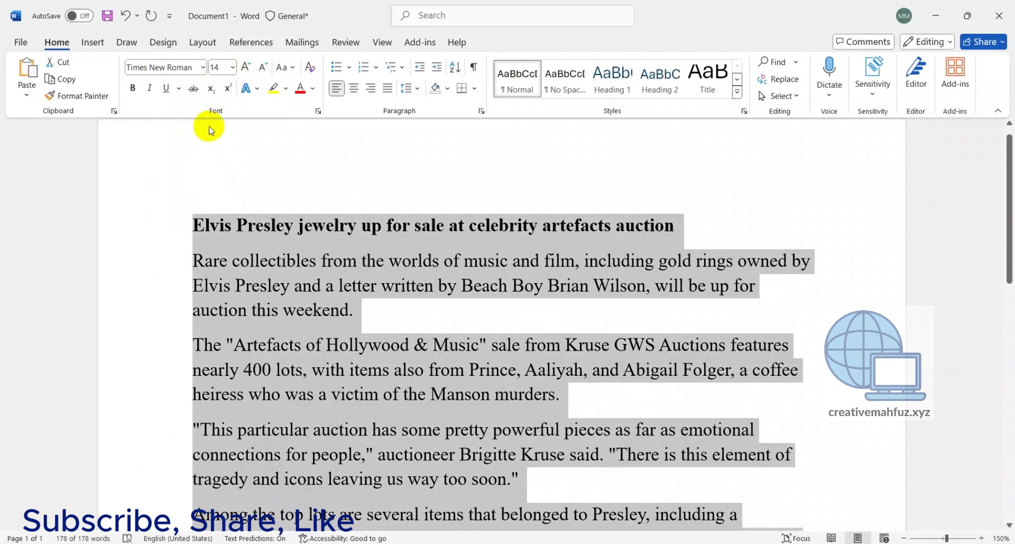
{"action": "left_click", "coordinate": [248, 73]}
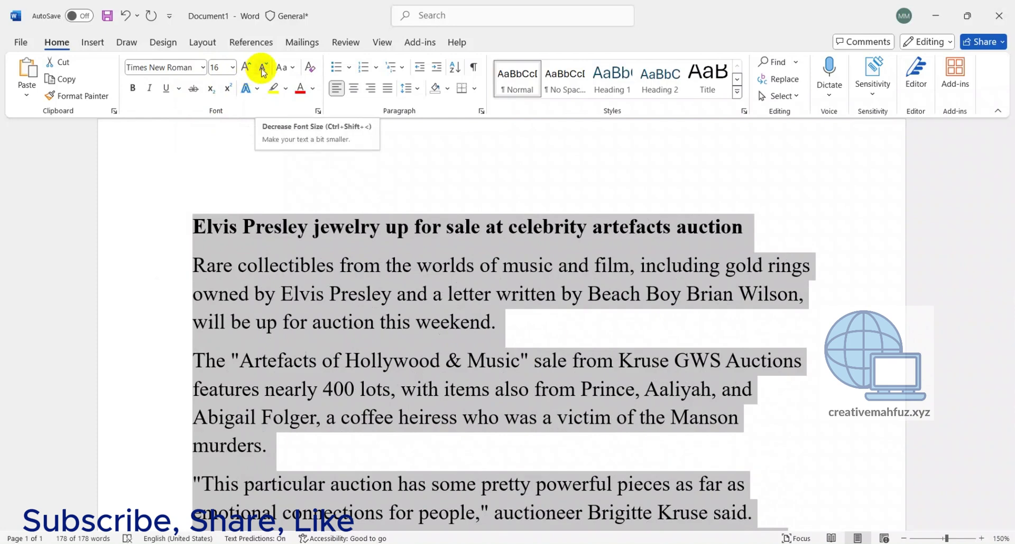
{"action": "left_click", "coordinate": [263, 68]}
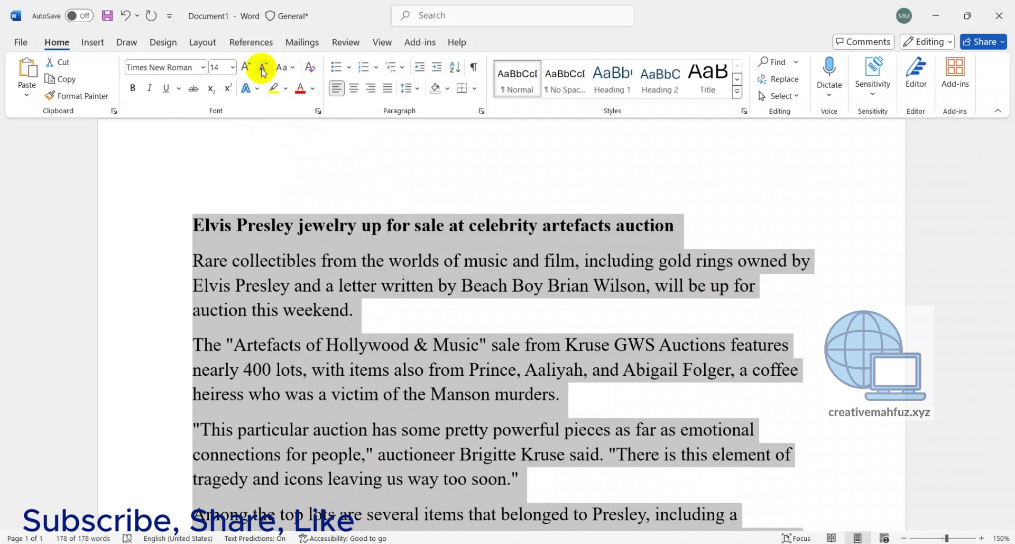
Apply bold, italic, underline and strikethrough to the whole article
{"action": "left_click", "coordinate": [134, 87]}
{"action": "left_click", "coordinate": [133, 88]}
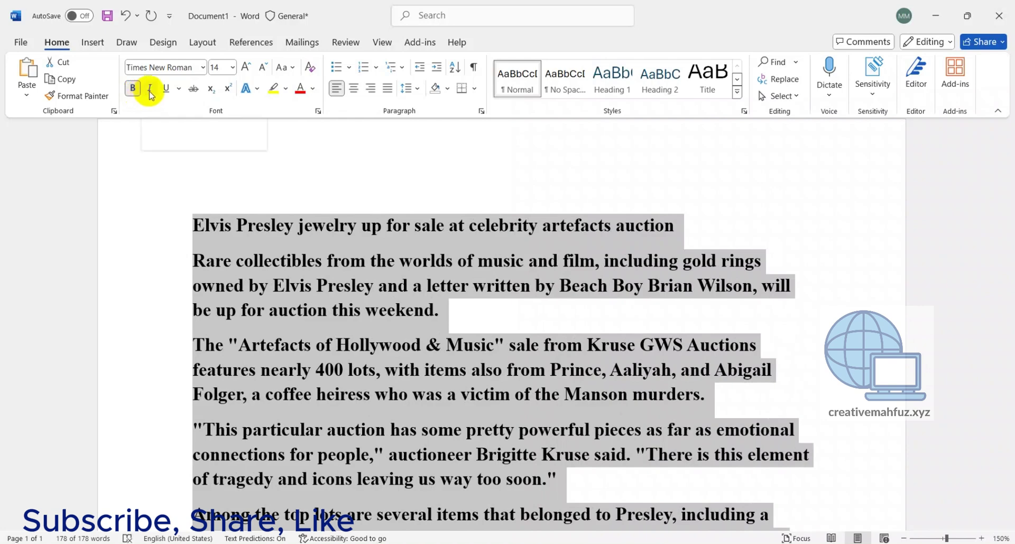
{"action": "left_click", "coordinate": [151, 90]}
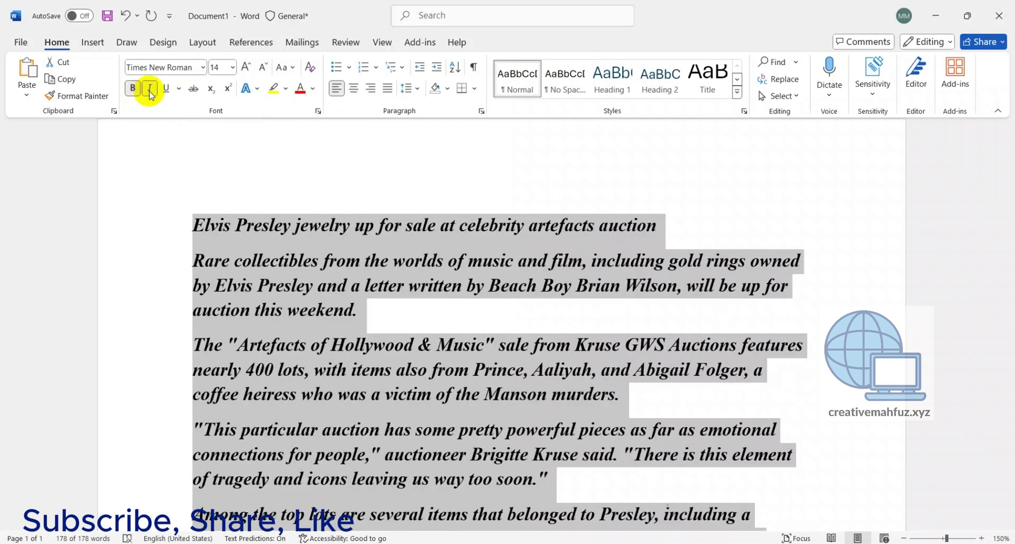
{"action": "left_click", "coordinate": [167, 89]}
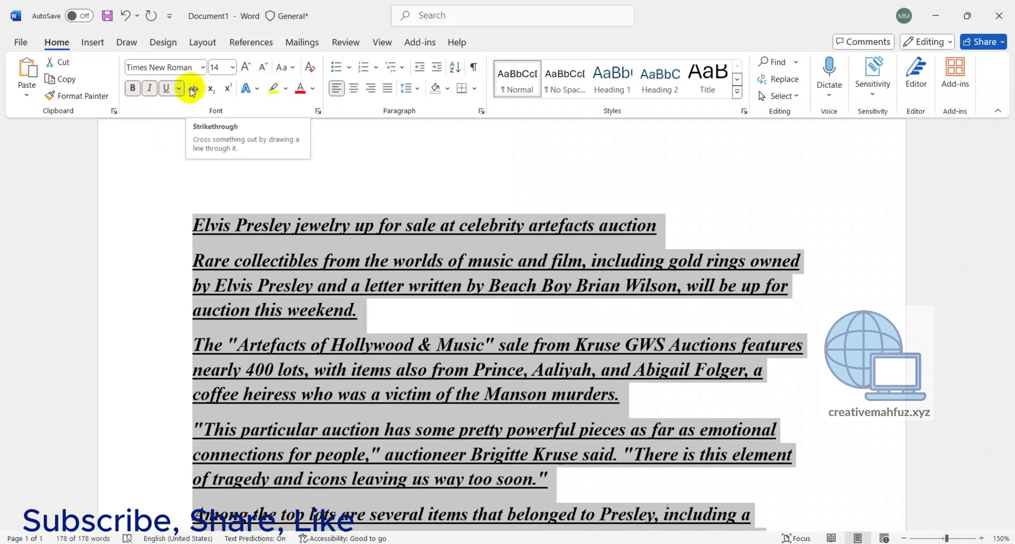
{"action": "left_click", "coordinate": [192, 90]}
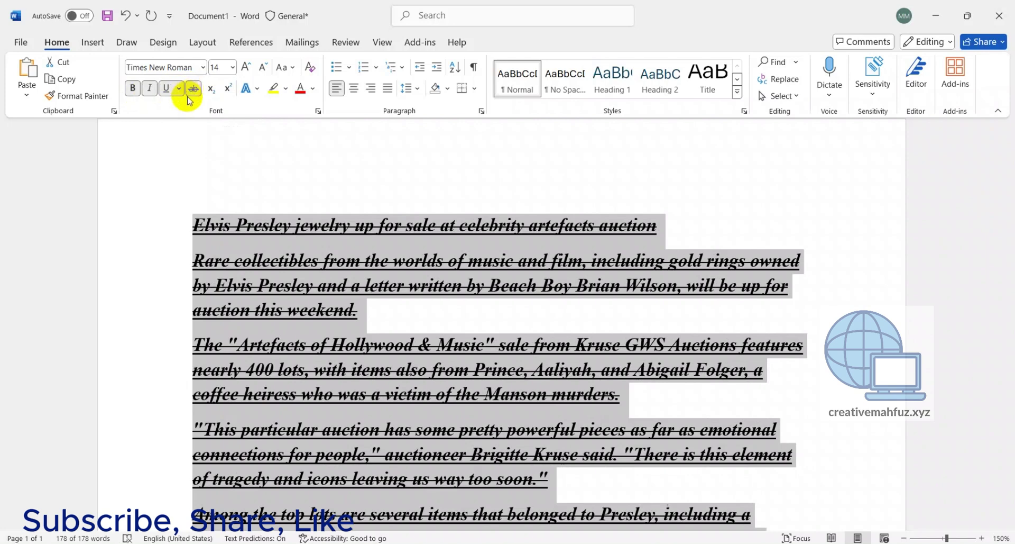
Remove bold, italic, underline and strikethrough so the article is plain text
{"action": "left_click", "coordinate": [134, 90]}
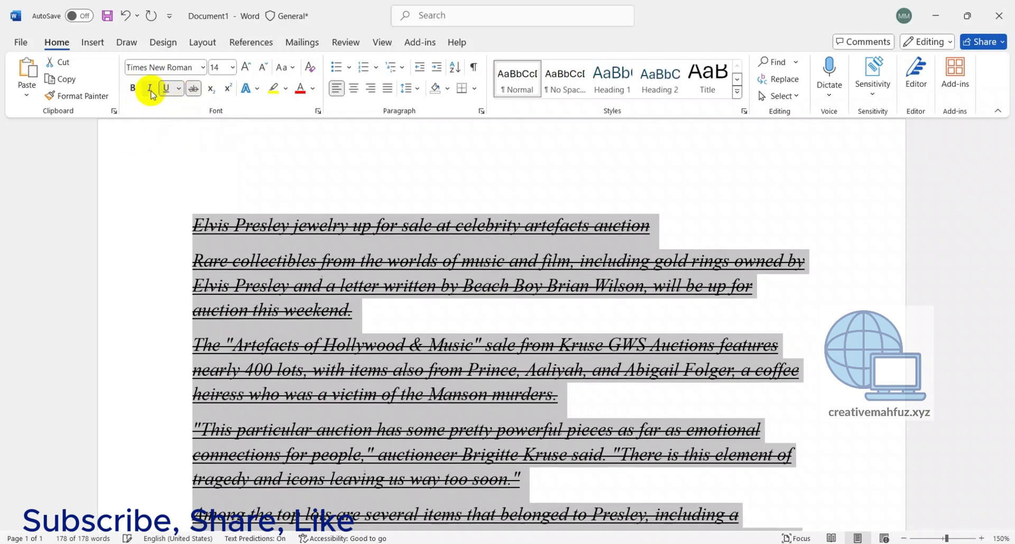
{"action": "left_click", "coordinate": [150, 89]}
{"action": "left_click", "coordinate": [167, 91]}
{"action": "left_click", "coordinate": [193, 88]}
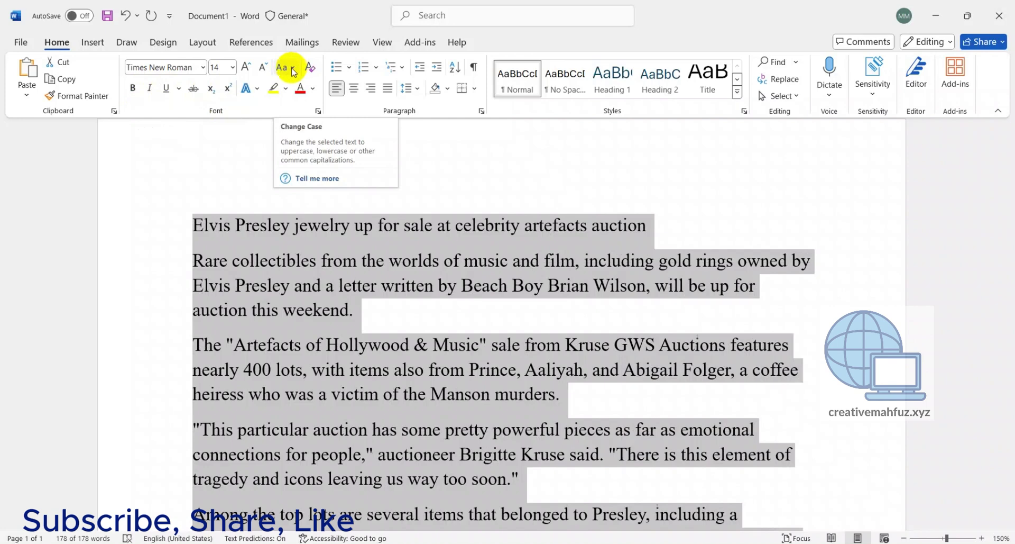
Cycle the article through Sentence case and lowercase, ending in UPPERCASE
{"action": "left_click", "coordinate": [293, 69]}
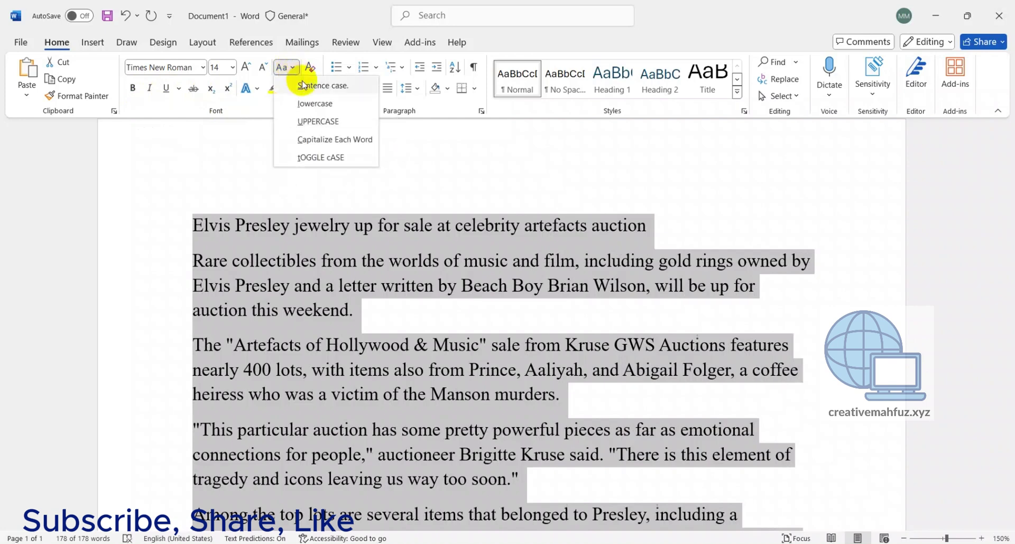
{"action": "left_click", "coordinate": [319, 82]}
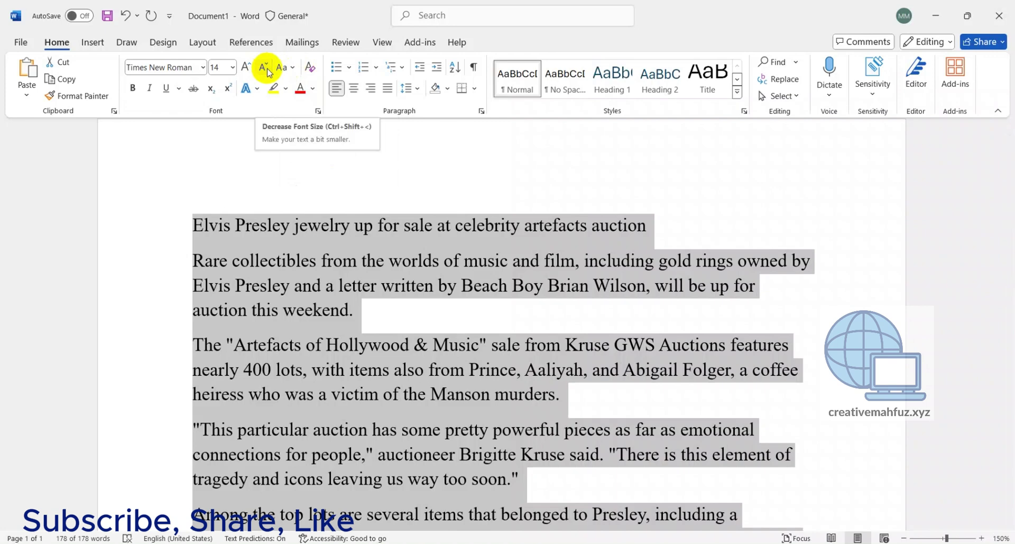
{"action": "left_click", "coordinate": [294, 72]}
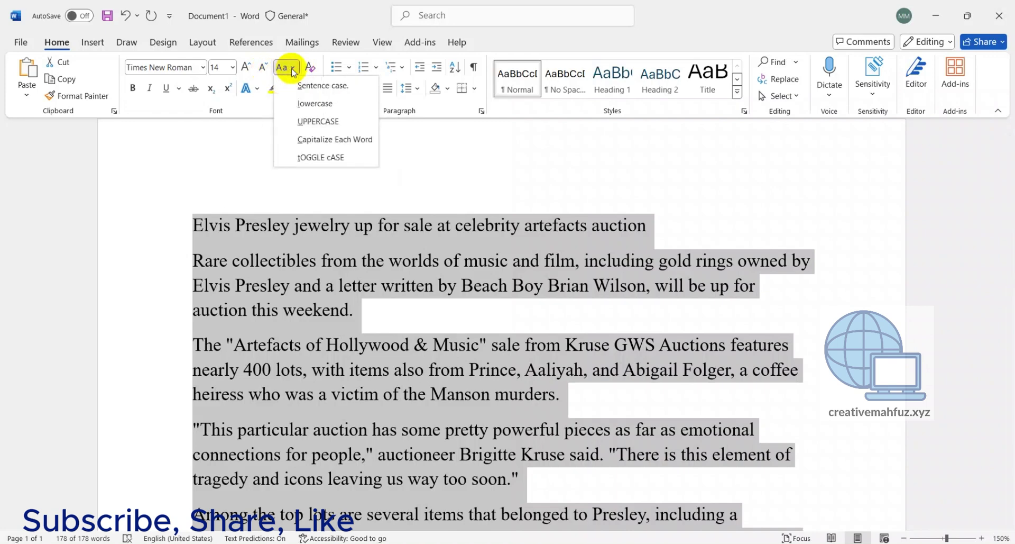
{"action": "left_click", "coordinate": [308, 106]}
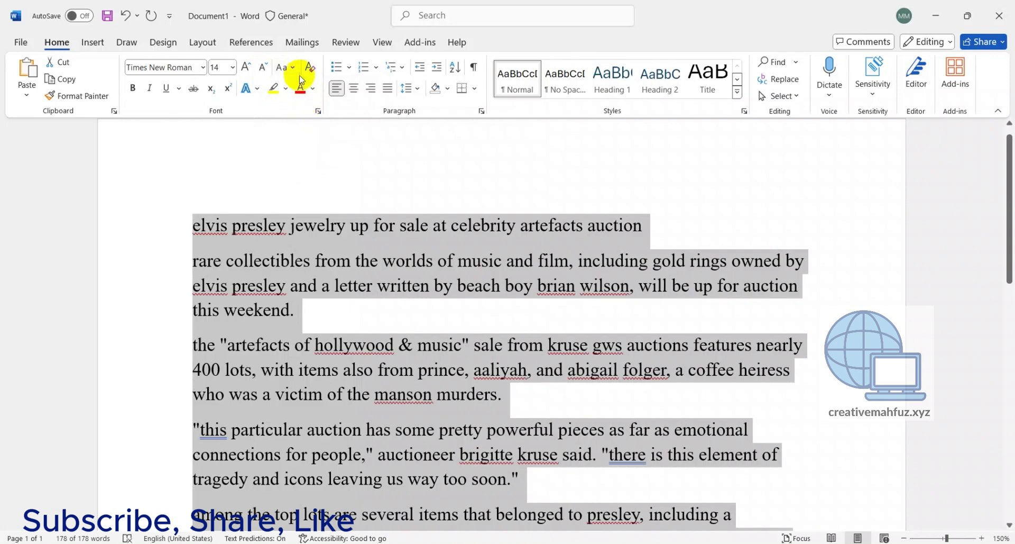
{"action": "left_click", "coordinate": [283, 67]}
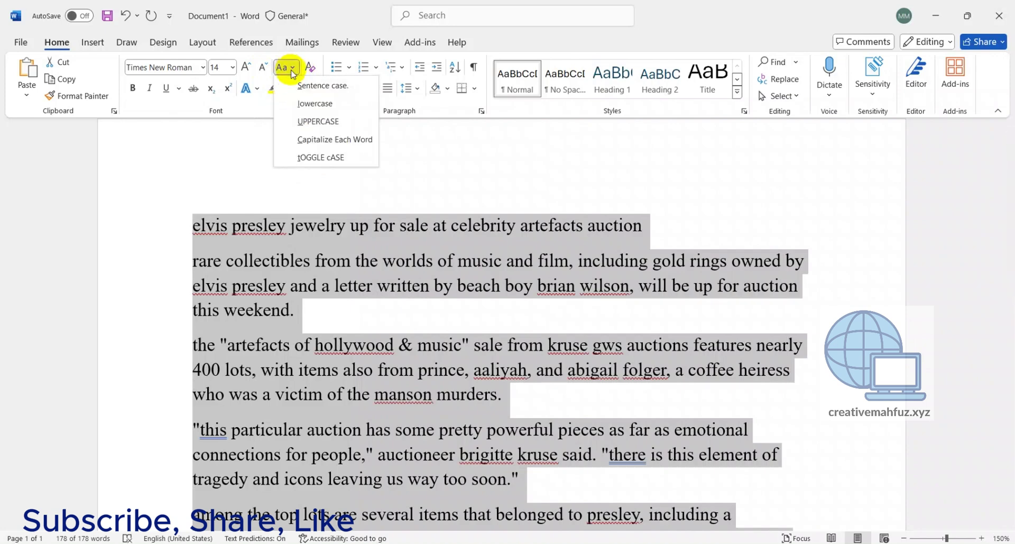
{"action": "left_click", "coordinate": [313, 121]}
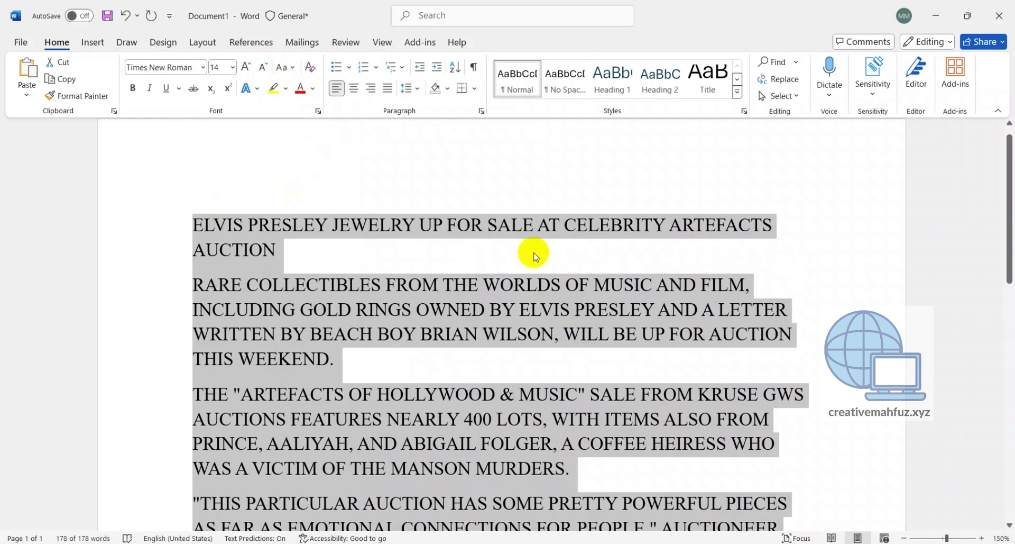
{"action": "left_click", "coordinate": [285, 67]}
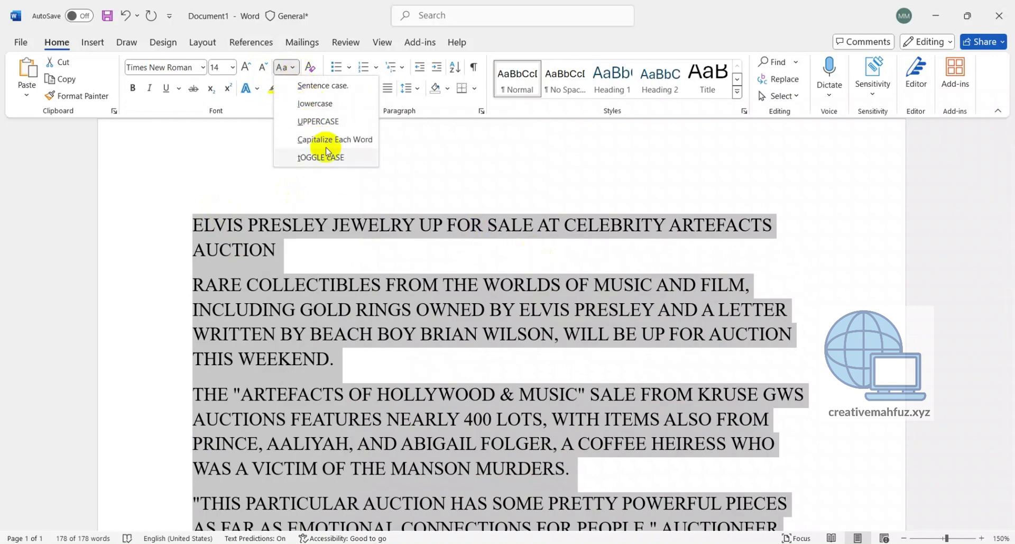
Apply Capitalize Each Word, then tOGGLE cASE, and finally Sentence case to the article
{"action": "left_click", "coordinate": [359, 146]}
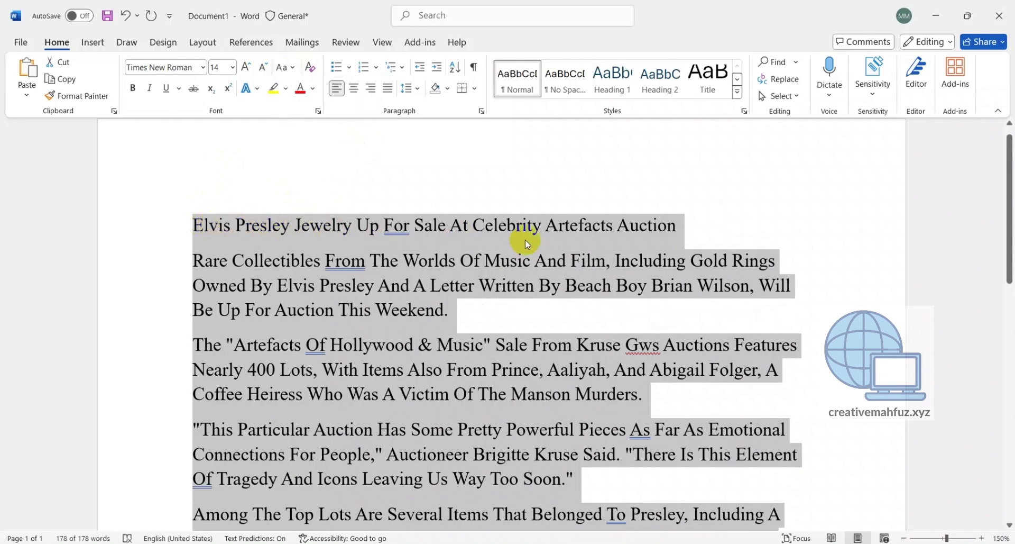
{"action": "left_click", "coordinate": [297, 74]}
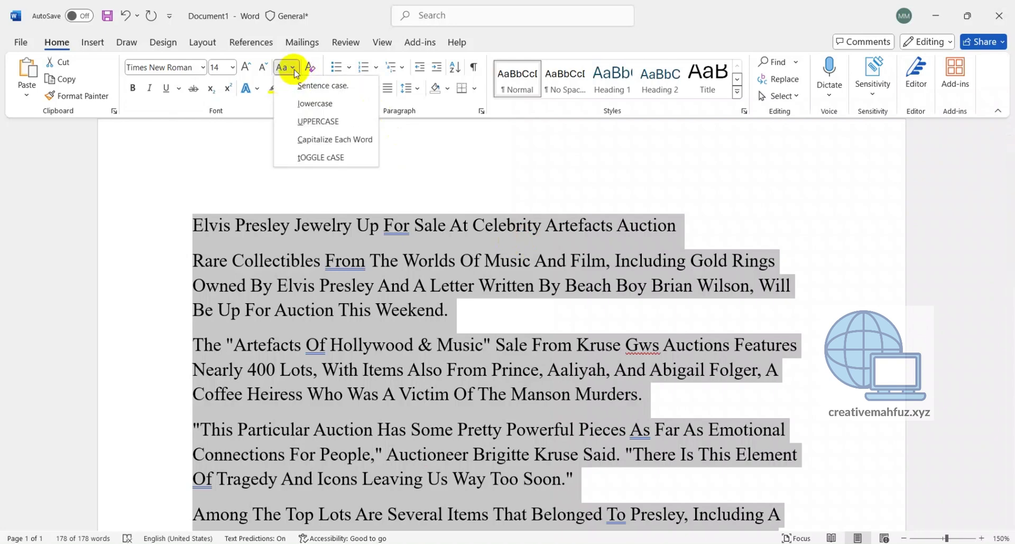
{"action": "left_click", "coordinate": [321, 161]}
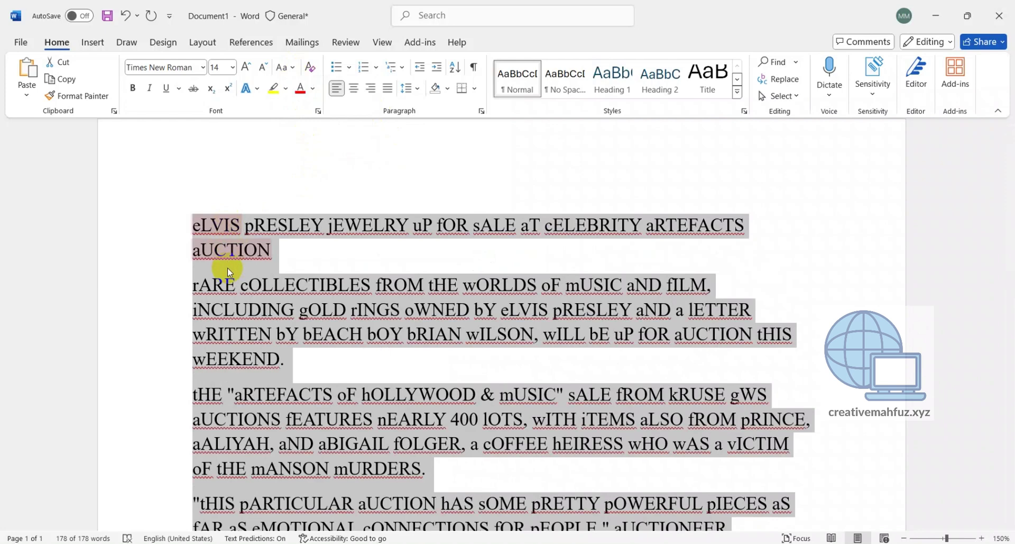
{"action": "left_click", "coordinate": [290, 69]}
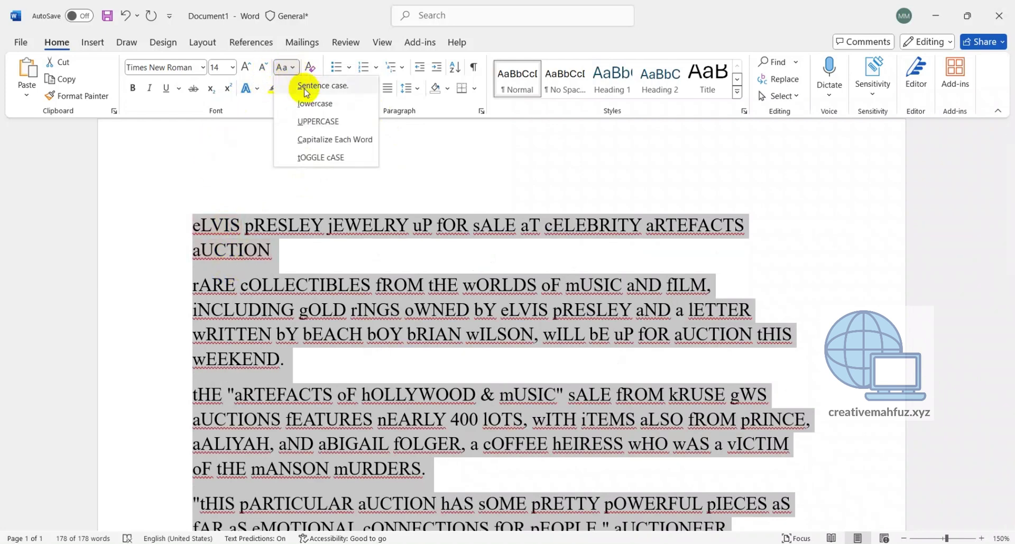
{"action": "left_click", "coordinate": [306, 92]}
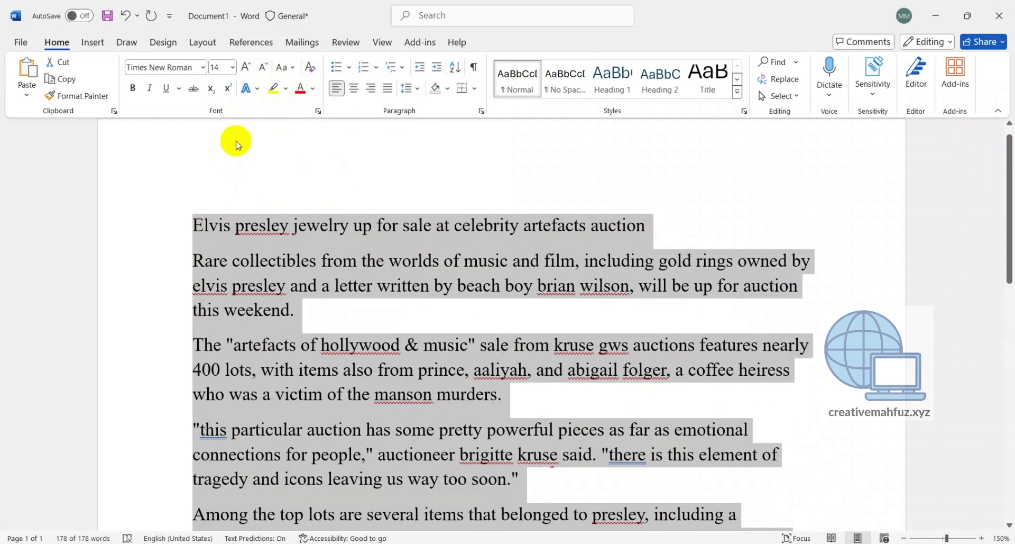
Try the black-fill shadow and purple outline text effects, then undo the outline
{"action": "left_click", "coordinate": [259, 91]}
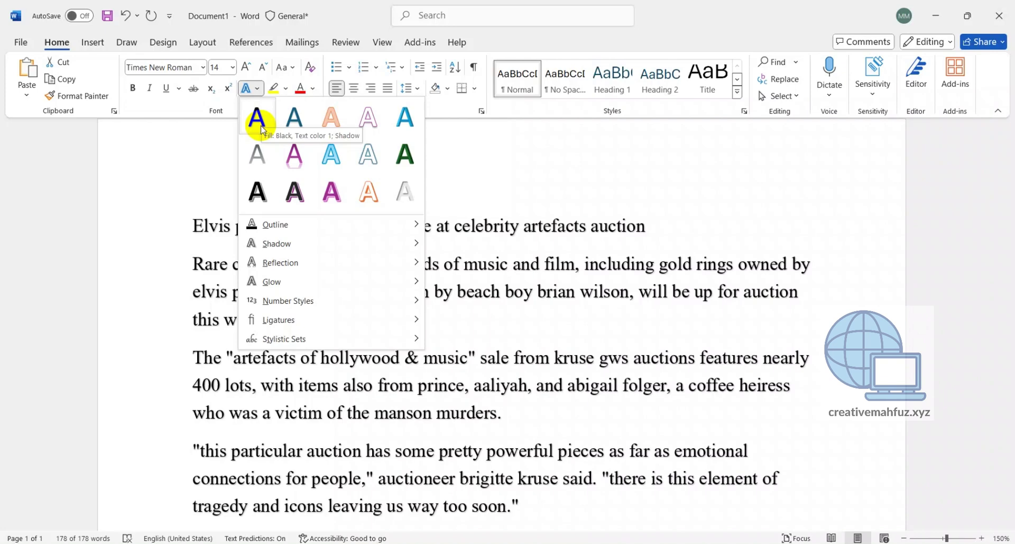
{"action": "left_click", "coordinate": [261, 127]}
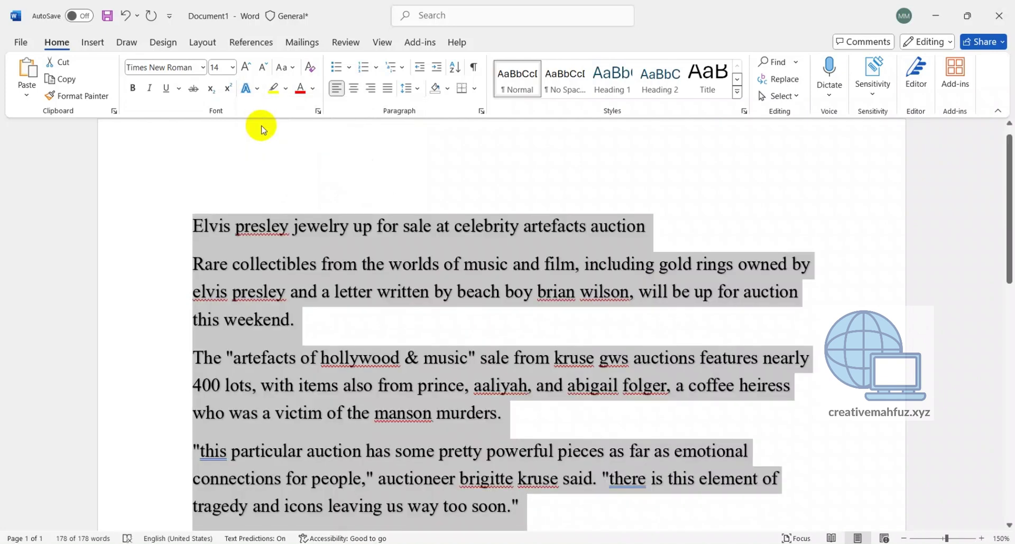
{"action": "left_click", "coordinate": [257, 89]}
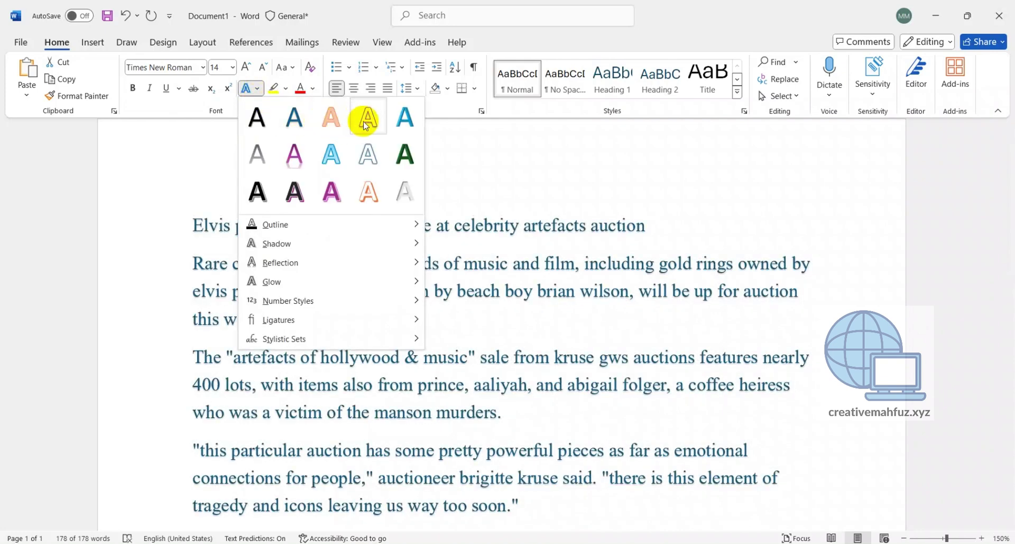
{"action": "left_click", "coordinate": [366, 125]}
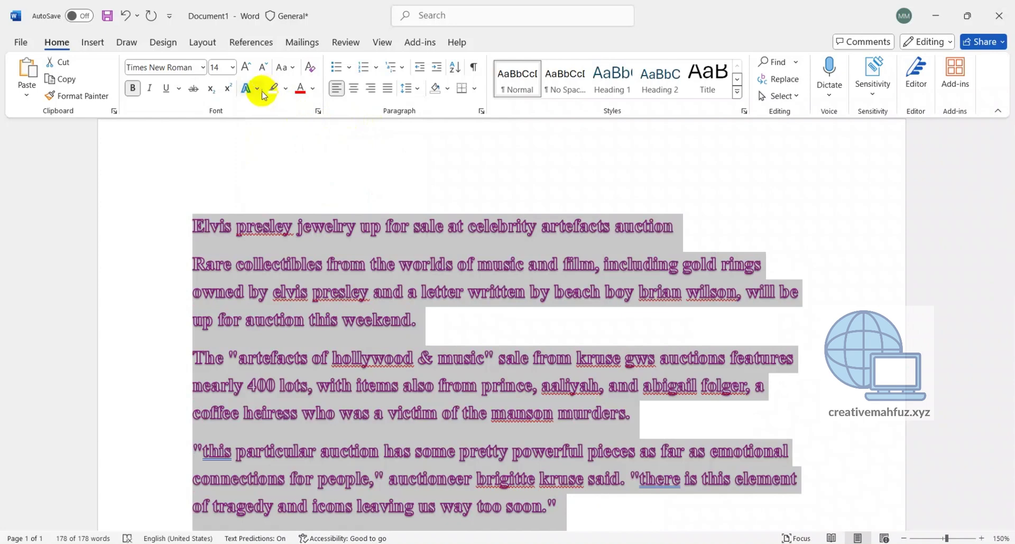
{"action": "left_click", "coordinate": [258, 89]}
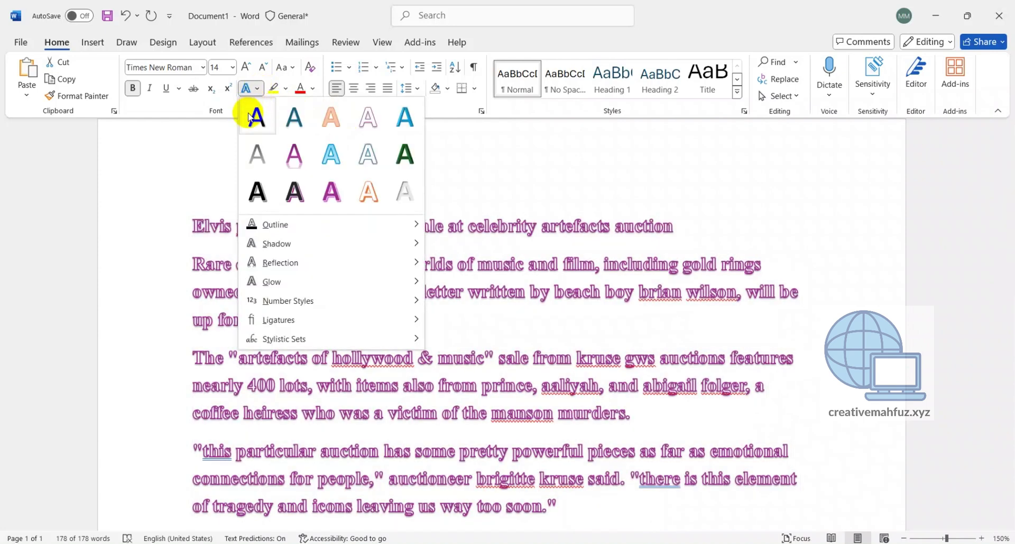
{"action": "key", "text": "ctrl+z"}
{"action": "key", "text": "ctrl+z"}
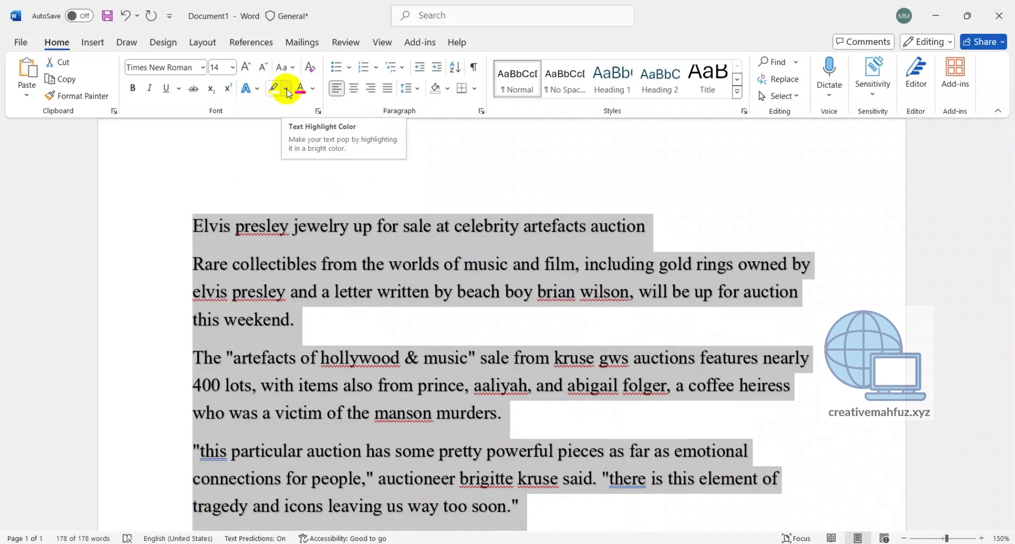
{"action": "left_click", "coordinate": [289, 93]}
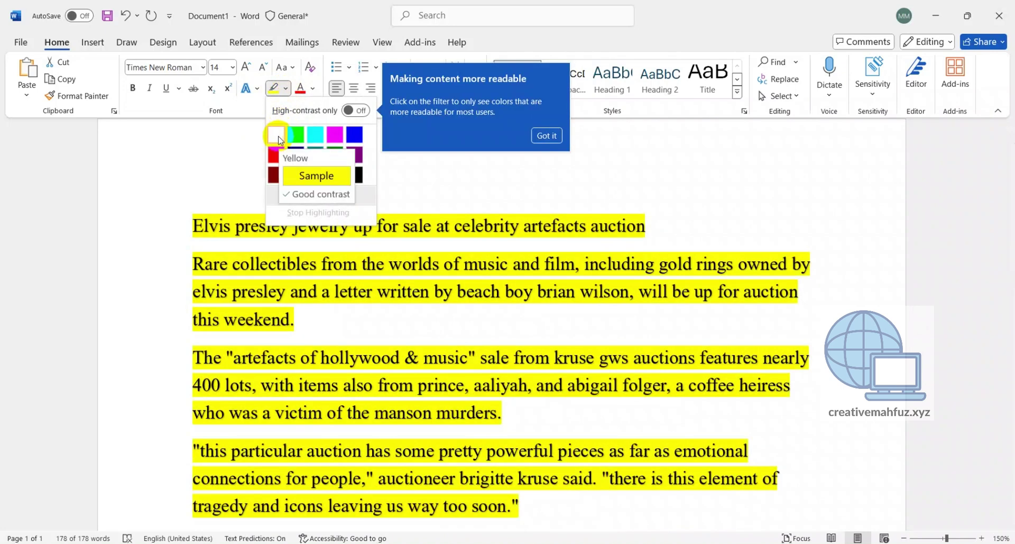
{"action": "left_click", "coordinate": [278, 139]}
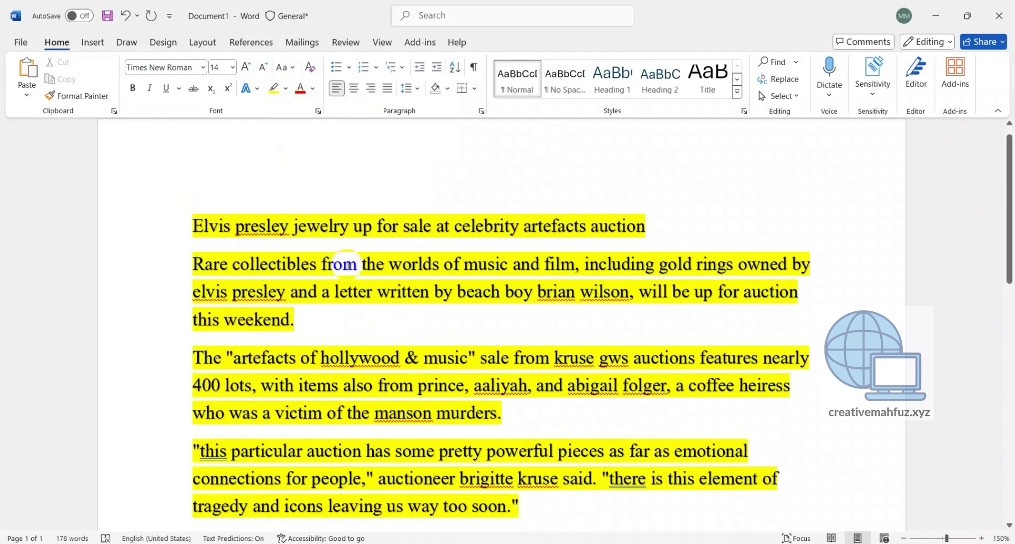
{"action": "left_click", "coordinate": [287, 91]}
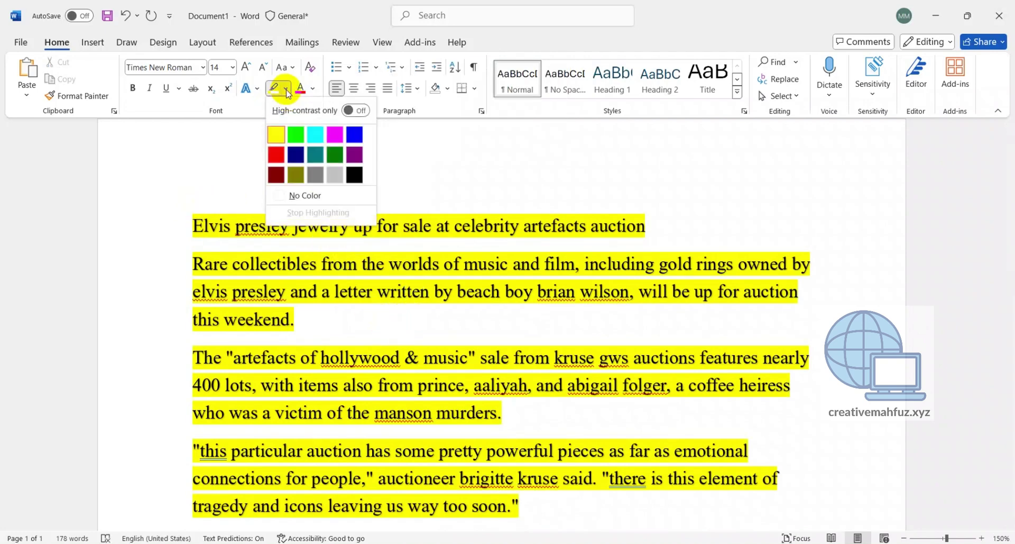
{"action": "left_click", "coordinate": [290, 197]}
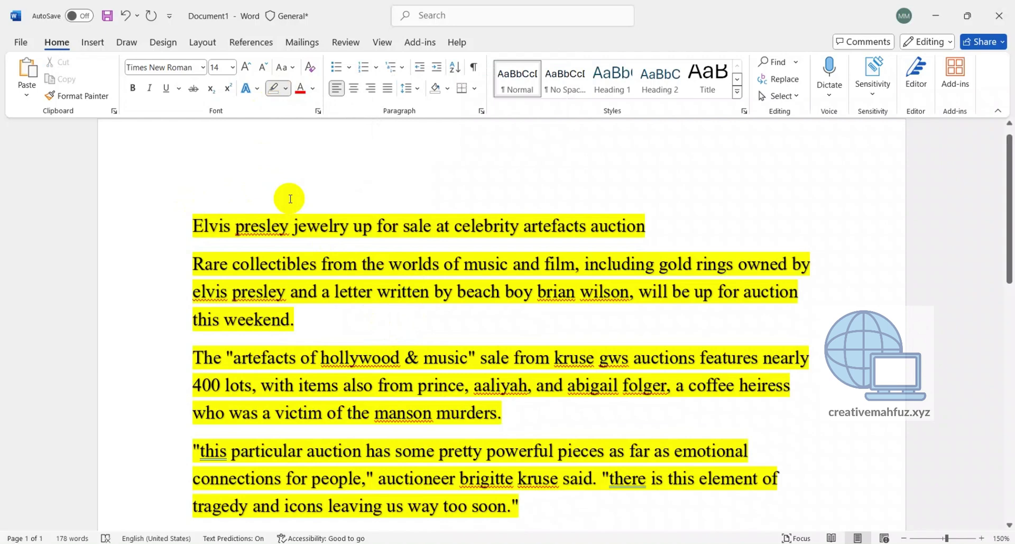
{"action": "right_click", "coordinate": [263, 236]}
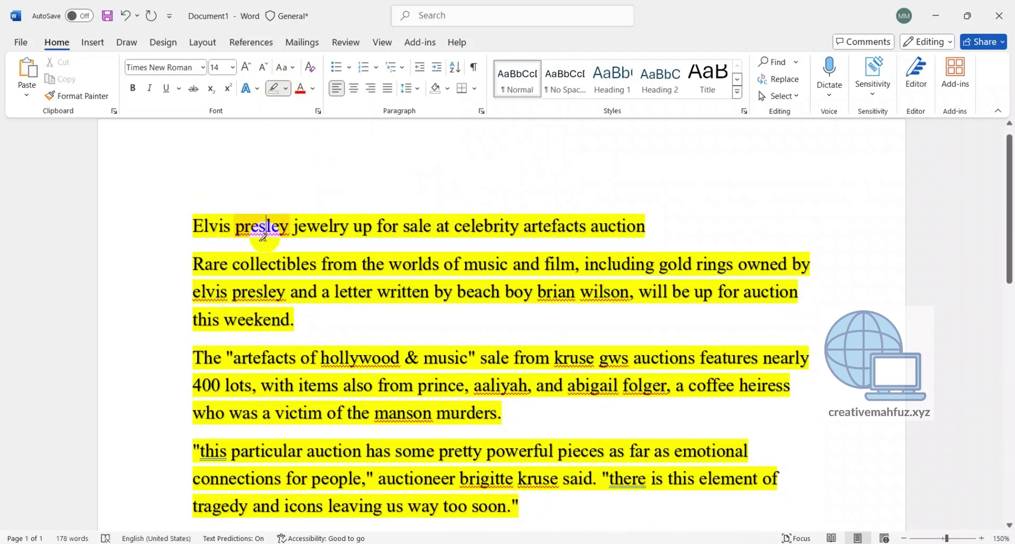
{"action": "key", "text": "ctrl+a"}
{"action": "left_click", "coordinate": [285, 88]}
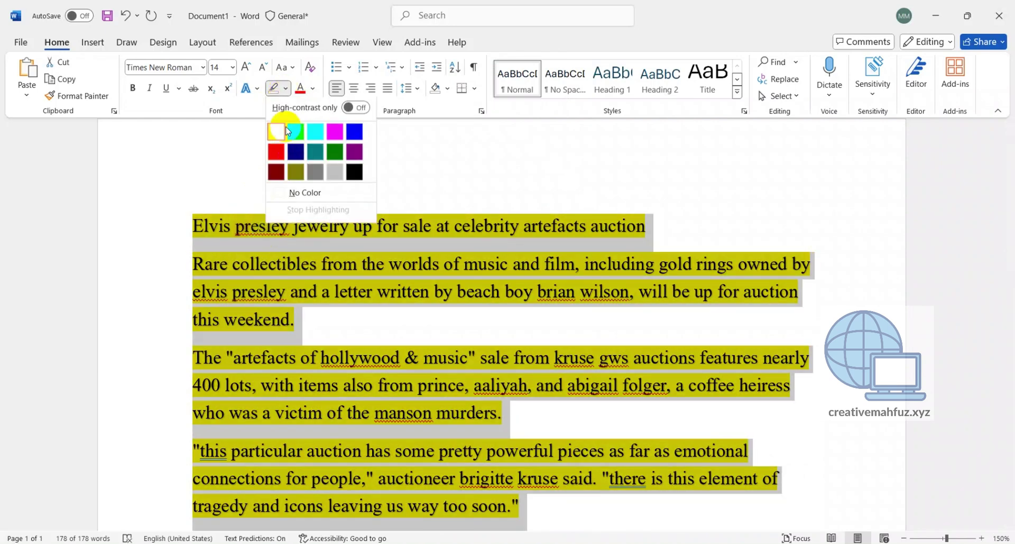
{"action": "left_click", "coordinate": [297, 199]}
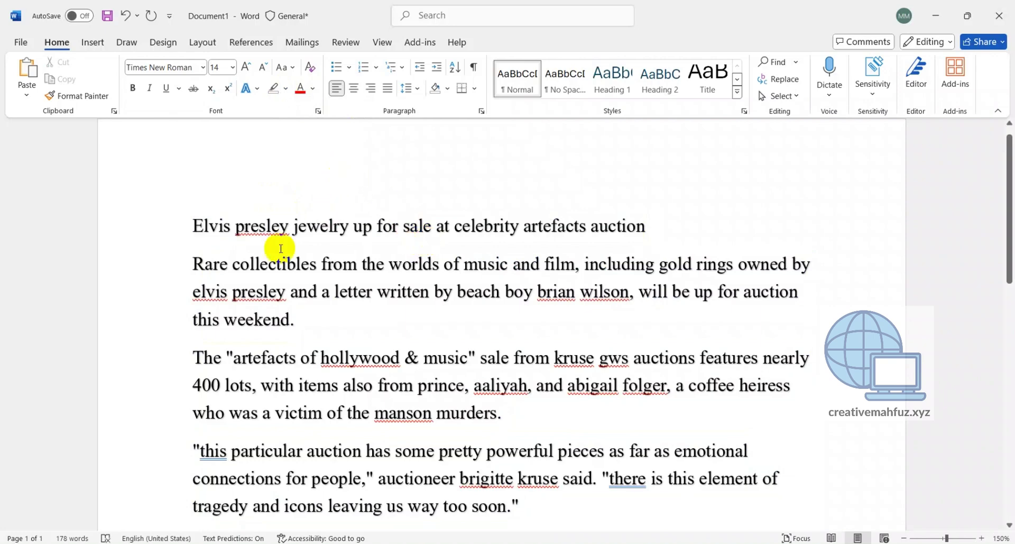
Colour the headline line green using the Font Color palette
{"action": "left_click_drag", "start_coordinate": [178, 225], "coordinate": [687, 236]}
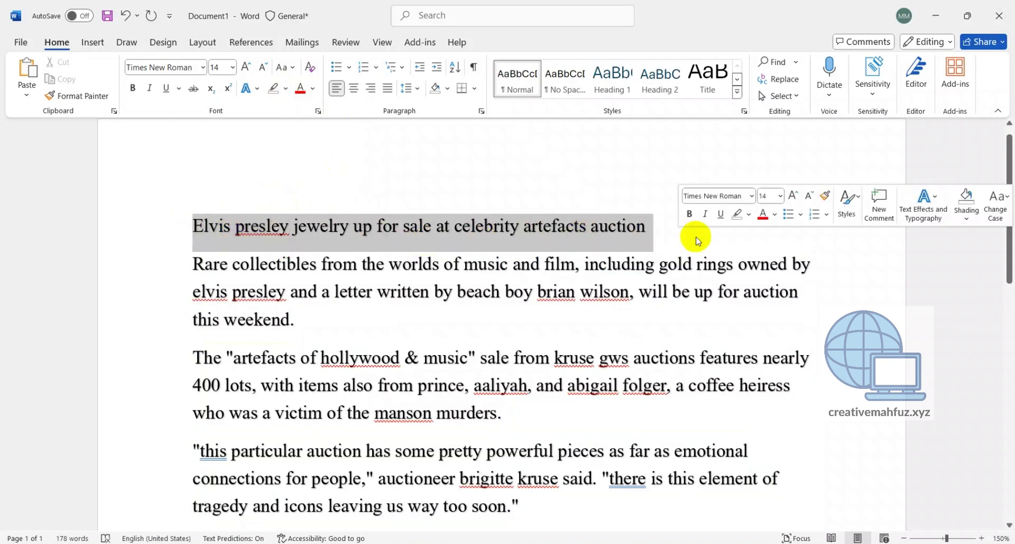
{"action": "left_click", "coordinate": [314, 89]}
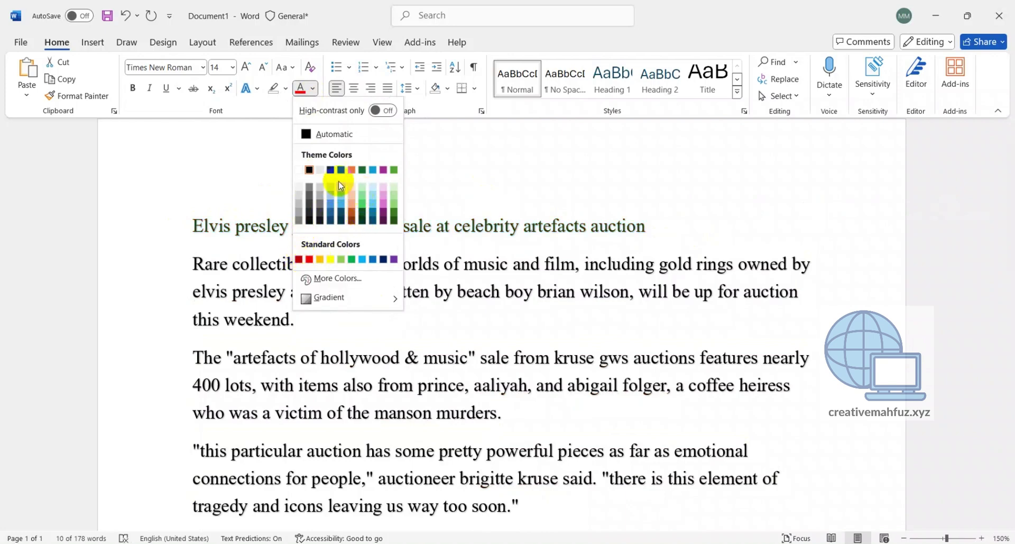
{"action": "left_click", "coordinate": [394, 169]}
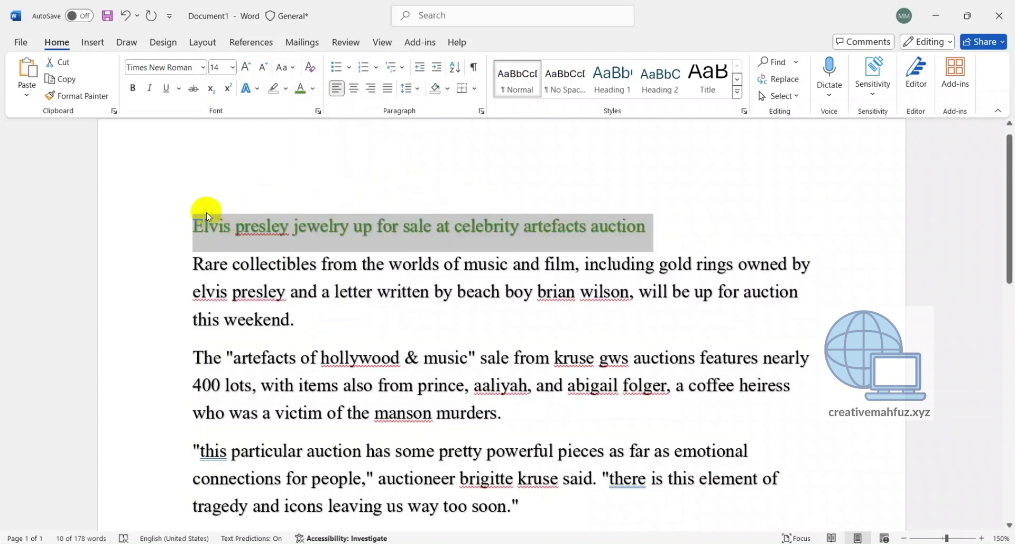
{"action": "key", "text": "ctrl+a"}
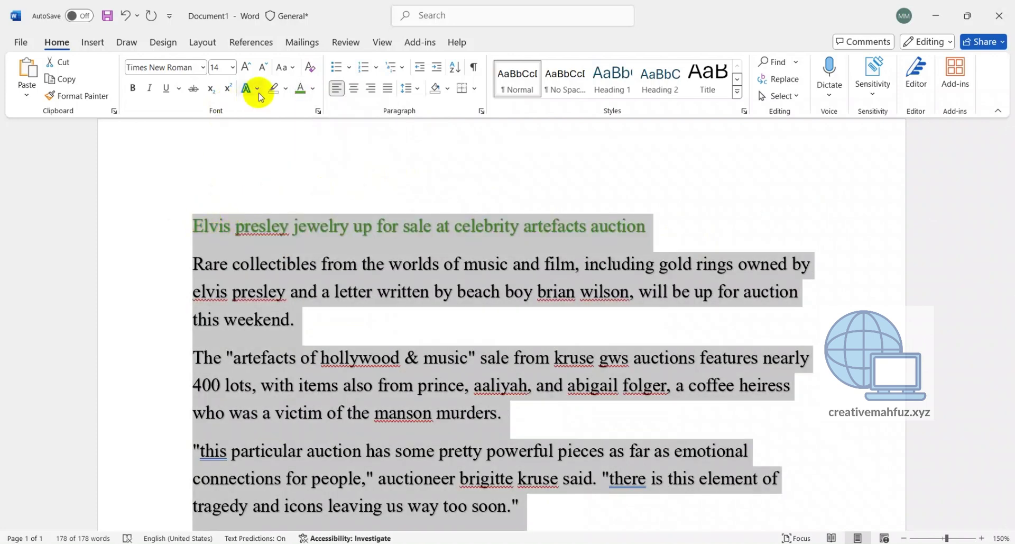
Reset the whole article to plain black text, then clear all formatting to Aptos 12
{"action": "left_click", "coordinate": [258, 90]}
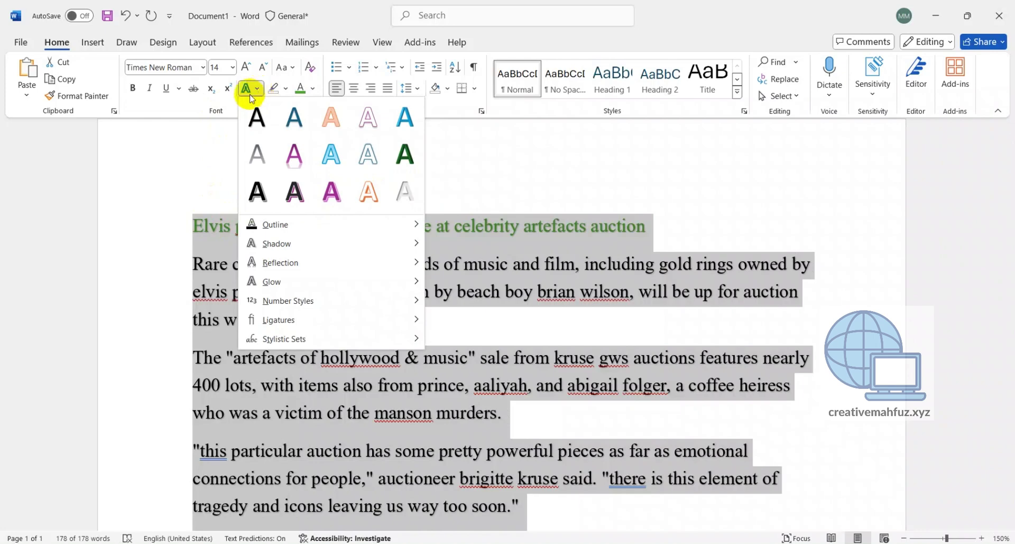
{"action": "left_click", "coordinate": [217, 117]}
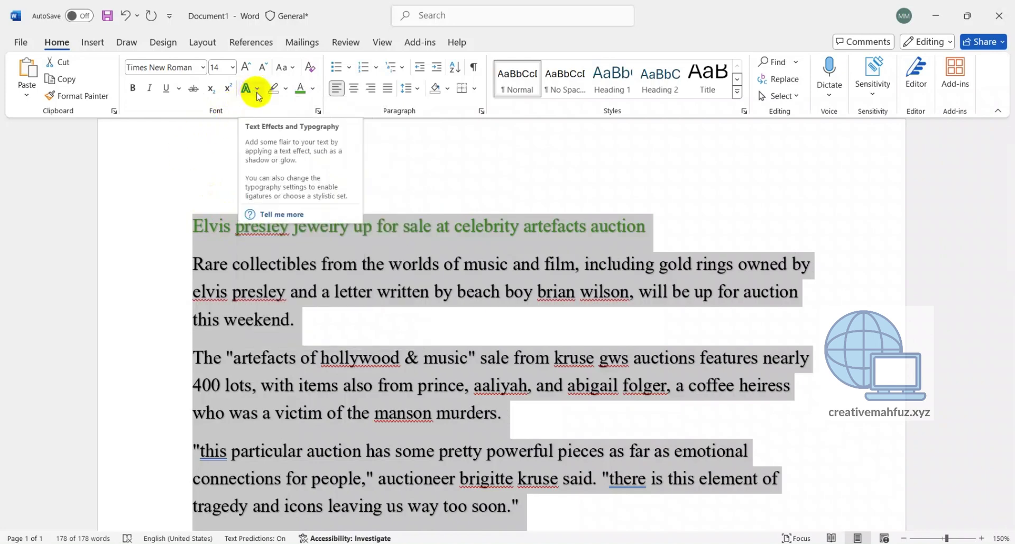
{"action": "left_click", "coordinate": [233, 260]}
{"action": "key", "text": "ctrl+a"}
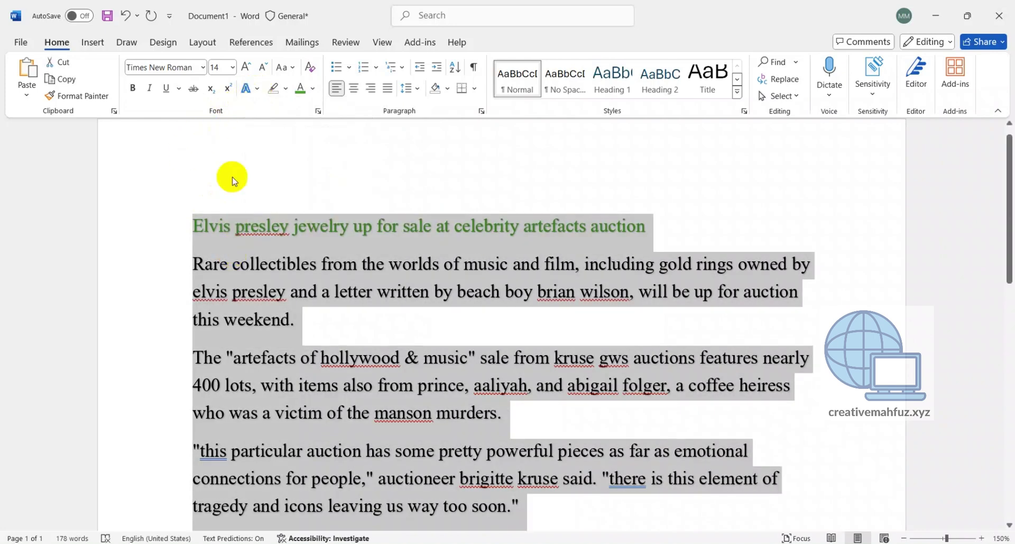
{"action": "left_click", "coordinate": [256, 91]}
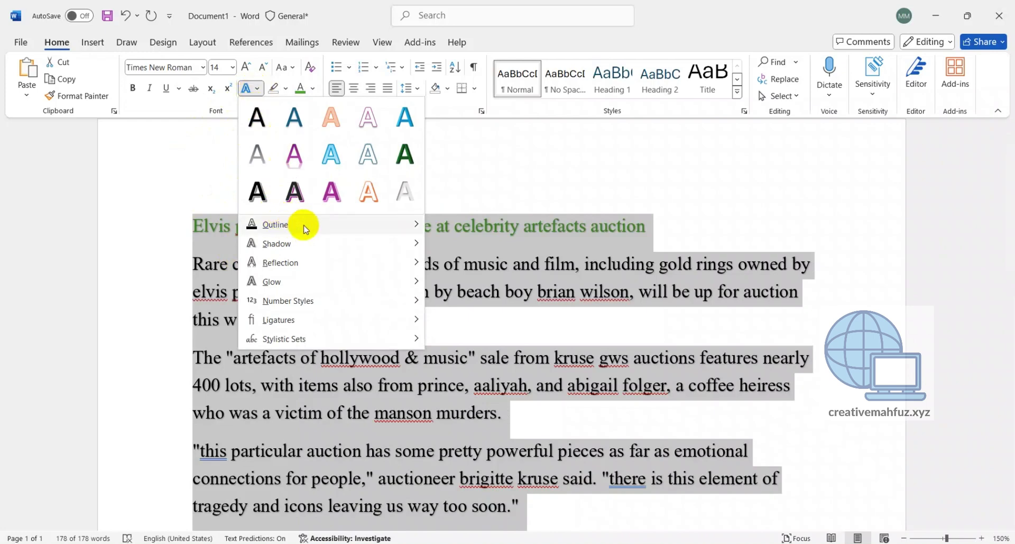
{"action": "mouse_move", "coordinate": [304, 228]}
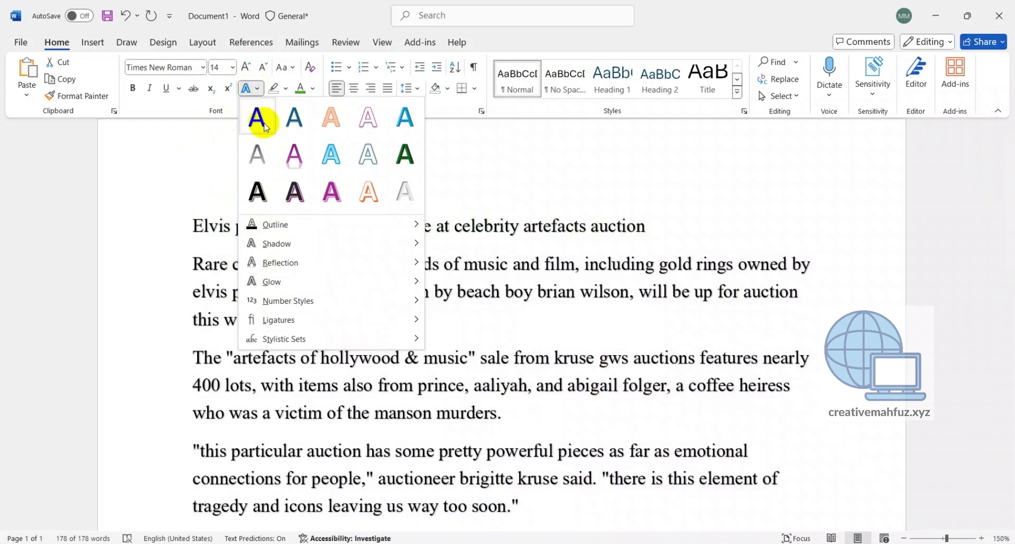
{"action": "left_click", "coordinate": [259, 119]}
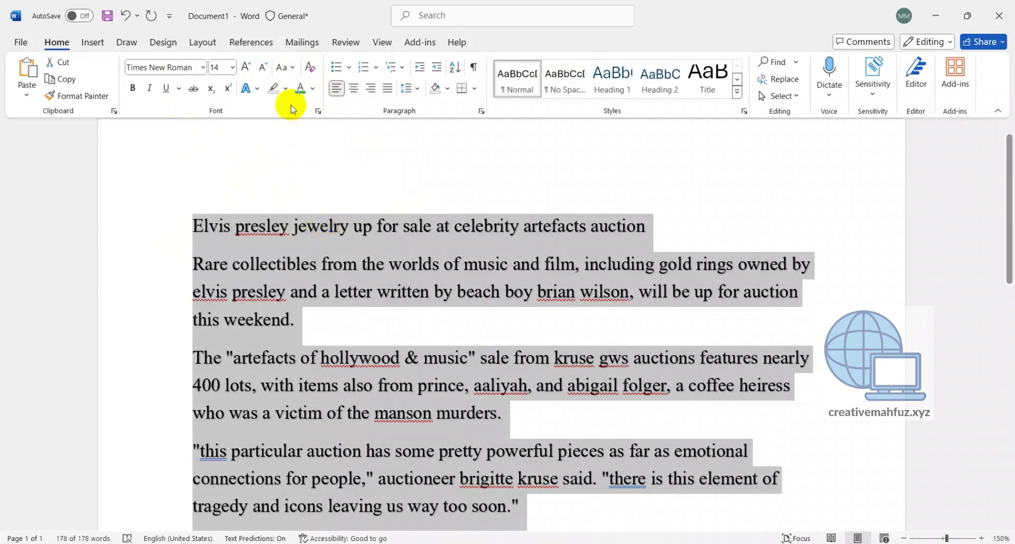
{"action": "left_click", "coordinate": [312, 73]}
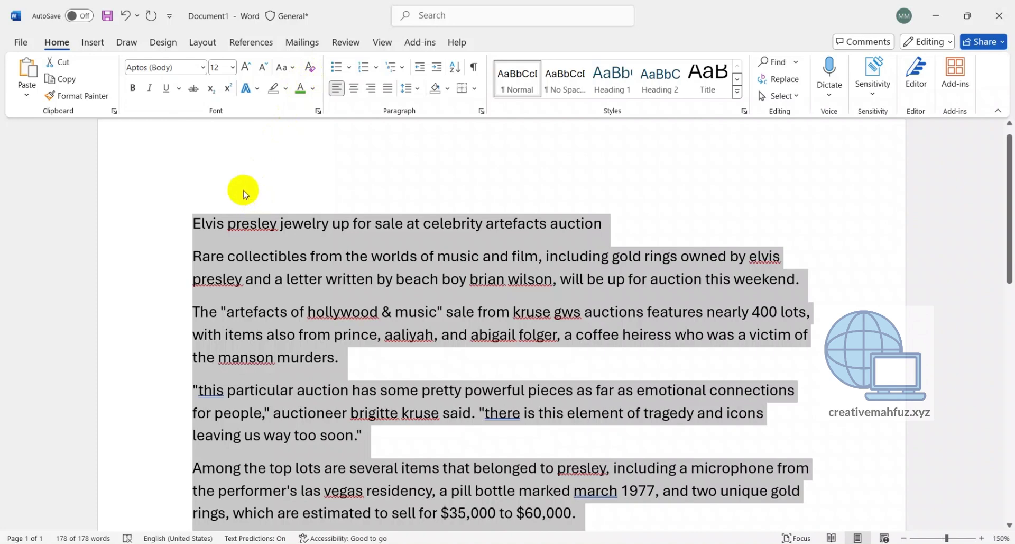
{"action": "left_click", "coordinate": [284, 242]}
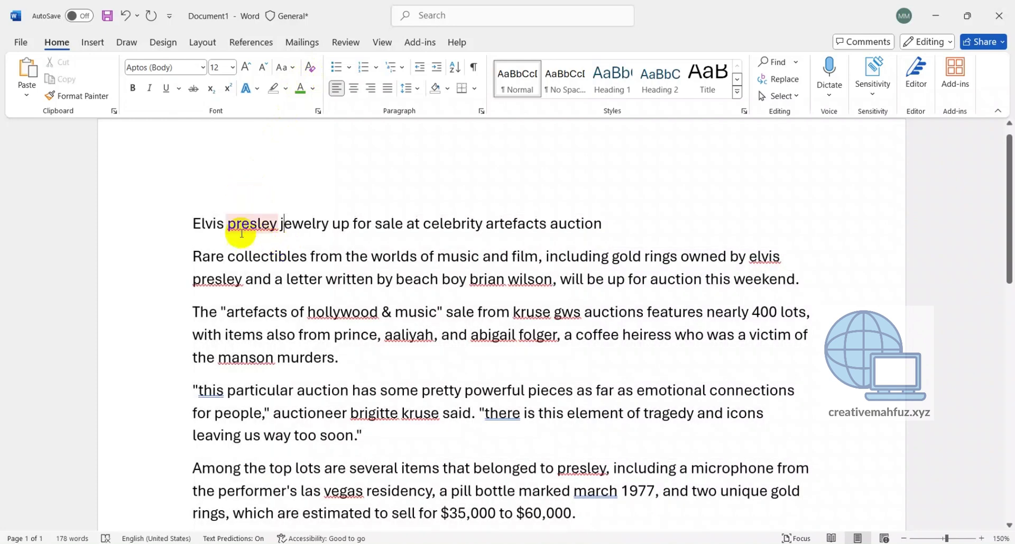
{"action": "left_click", "coordinate": [194, 225]}
Add a new line above the headline and type H2O
{"action": "key", "text": "Return"}
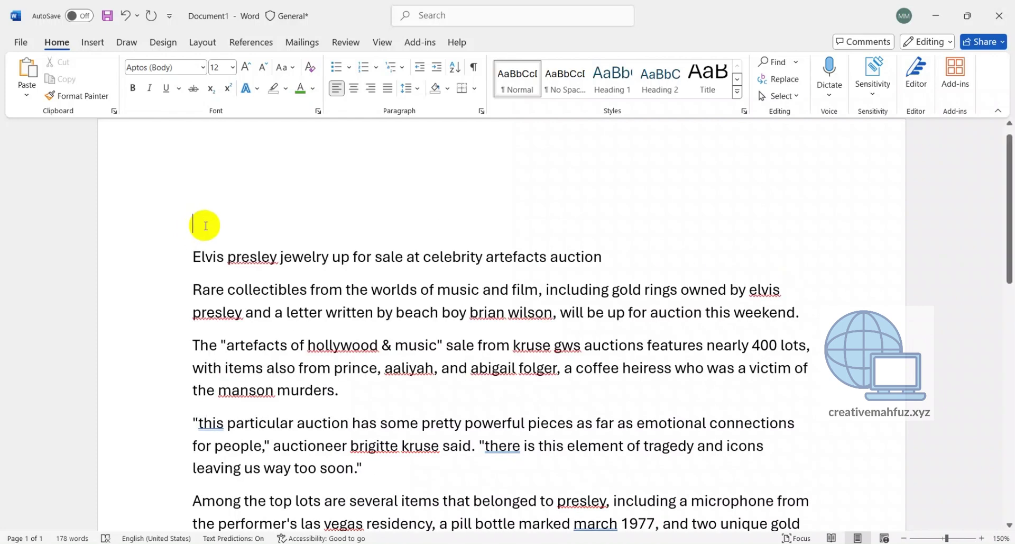
{"action": "type", "text": "H2"}
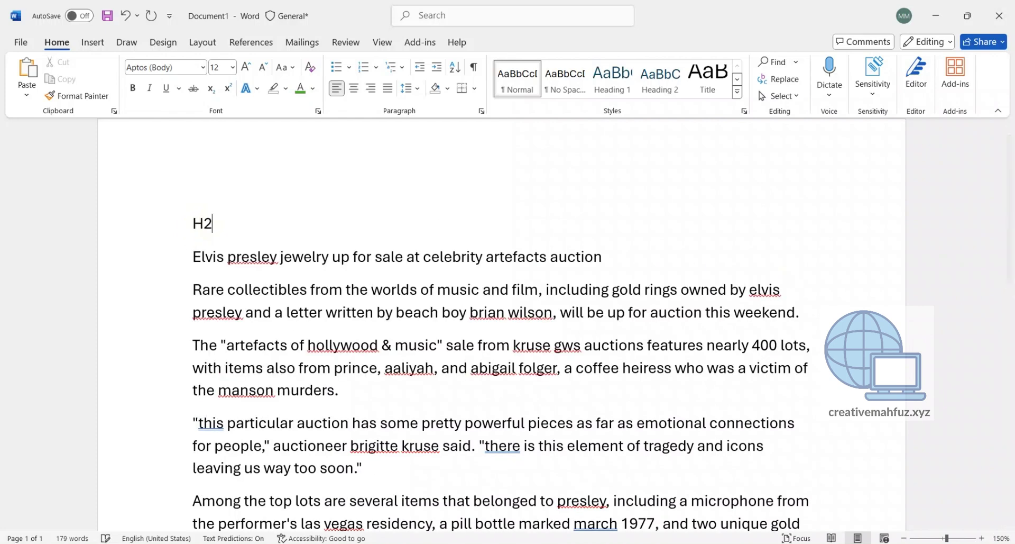
{"action": "type", "text": ")"}
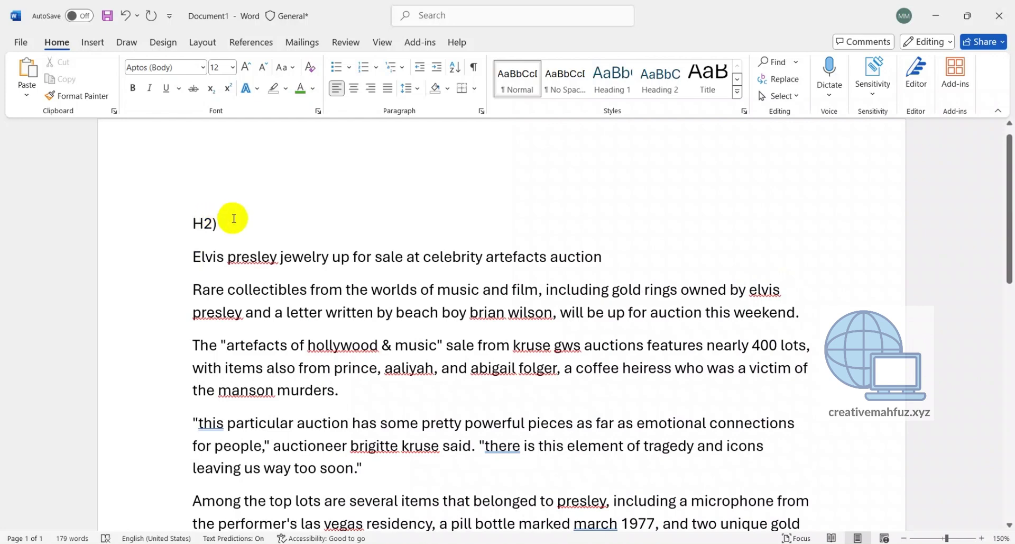
{"action": "key", "text": "BackSpace"}
{"action": "type", "text": "O"}
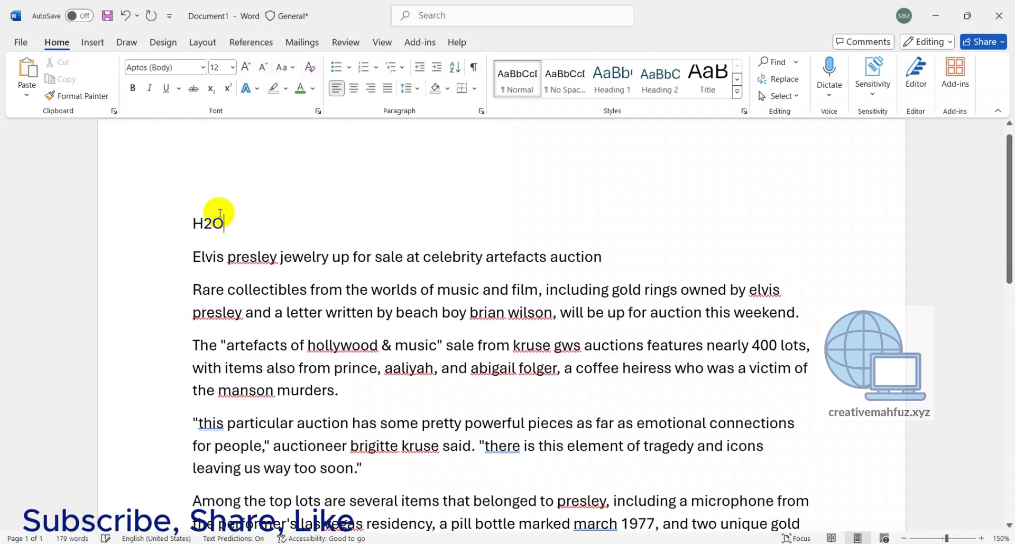
Toggle subscript on the 2, then make it superscript so the line reads H²O
{"action": "left_click_drag", "start_coordinate": [213, 223], "coordinate": [204, 232]}
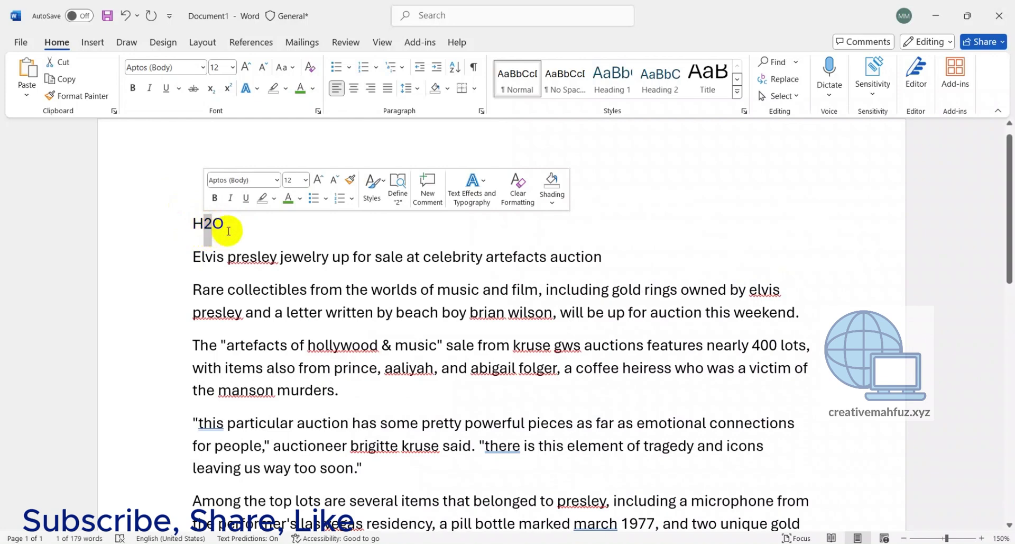
{"action": "left_click", "coordinate": [215, 99]}
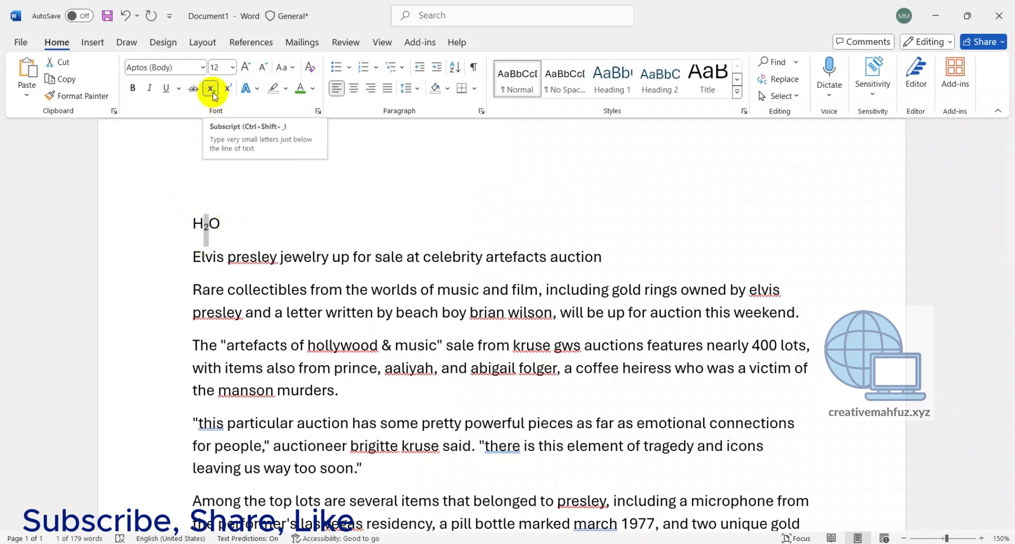
{"action": "left_click", "coordinate": [205, 224]}
{"action": "left_click_drag", "start_coordinate": [205, 224], "coordinate": [210, 224]}
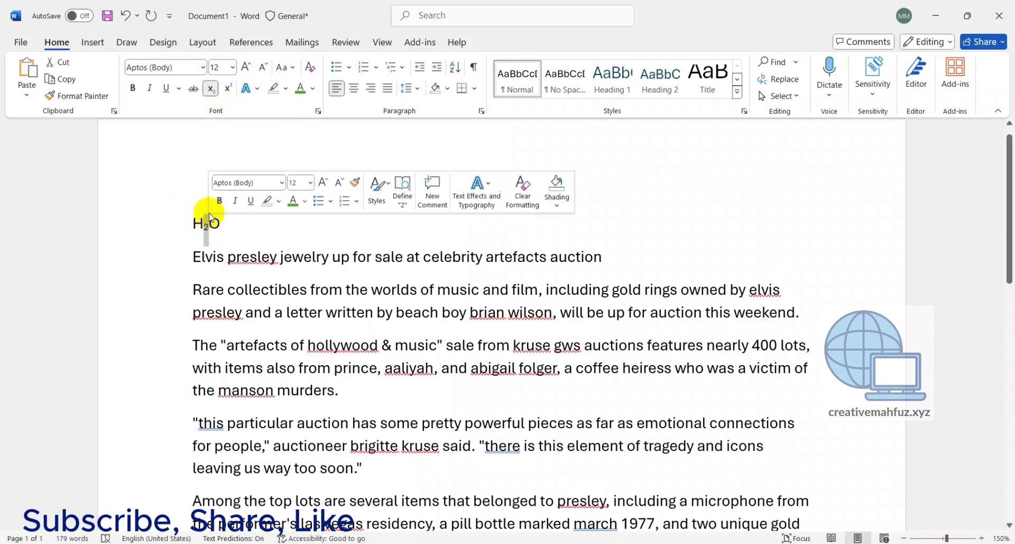
{"action": "left_click", "coordinate": [213, 94]}
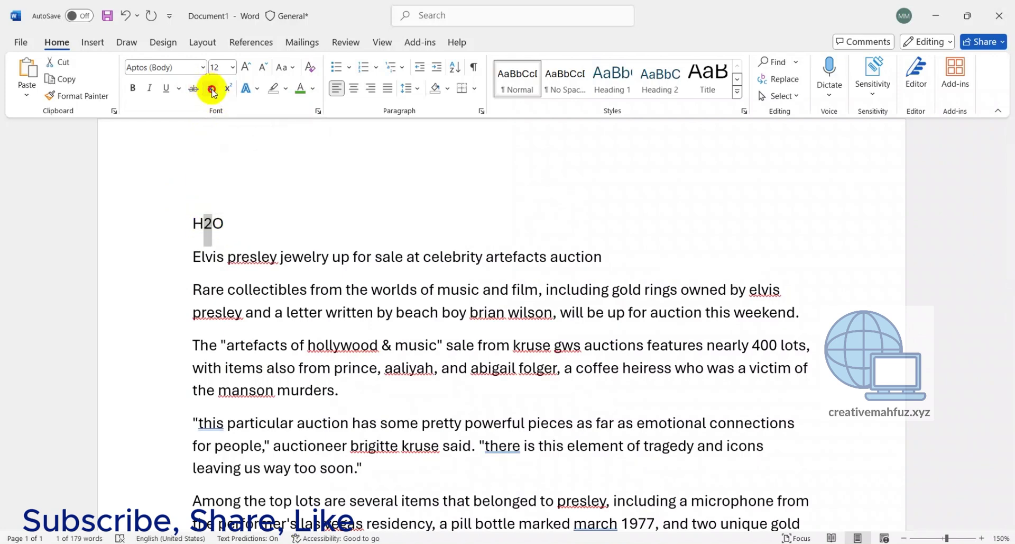
{"action": "left_click", "coordinate": [213, 94]}
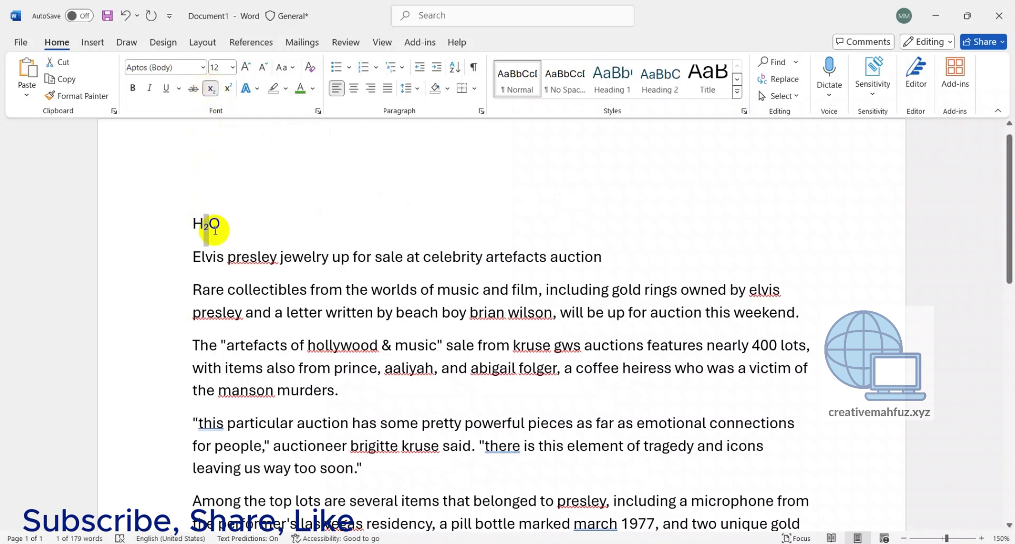
{"action": "left_click_drag", "start_coordinate": [208, 225], "coordinate": [204, 226]}
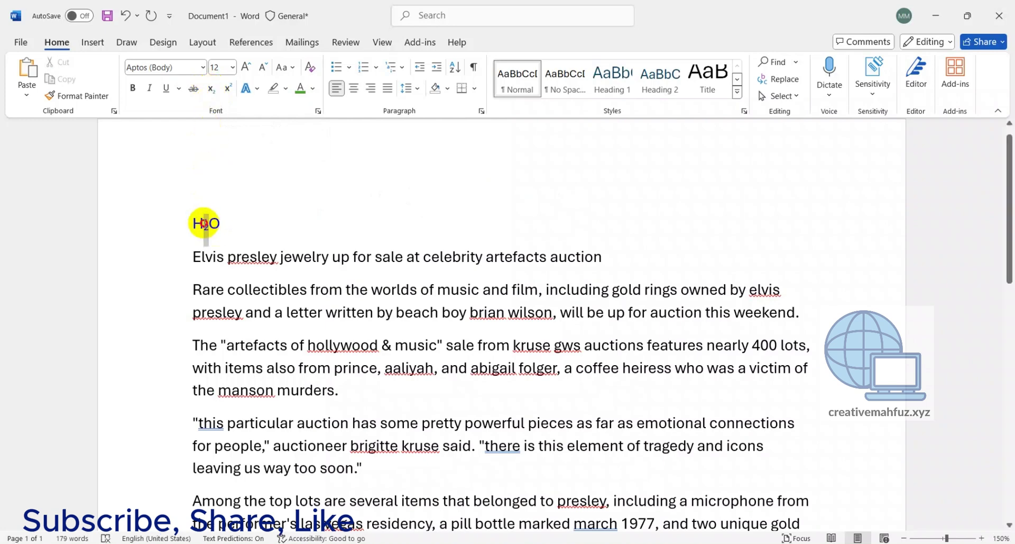
{"action": "type", "text": "2"}
{"action": "left_click", "coordinate": [211, 88]}
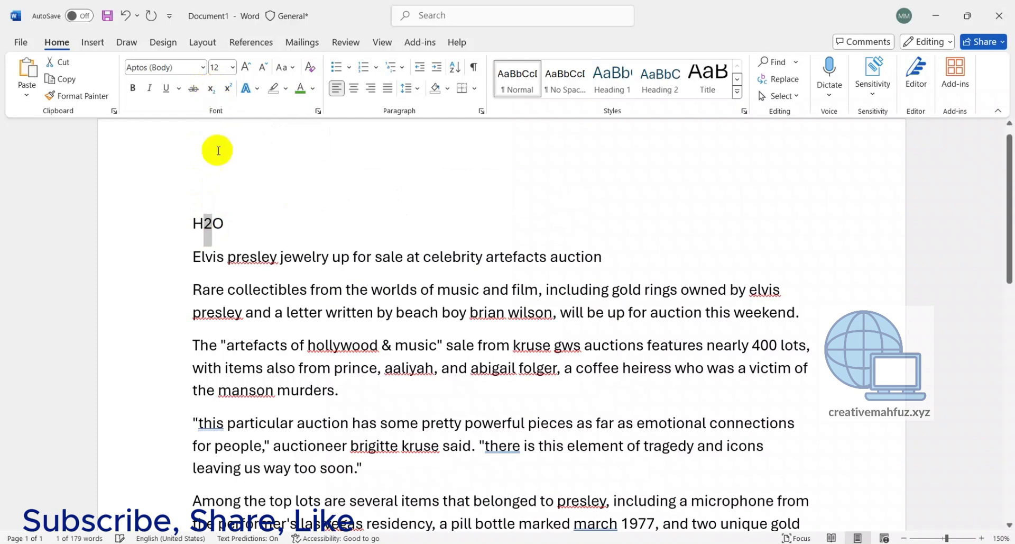
{"action": "left_click", "coordinate": [233, 90]}
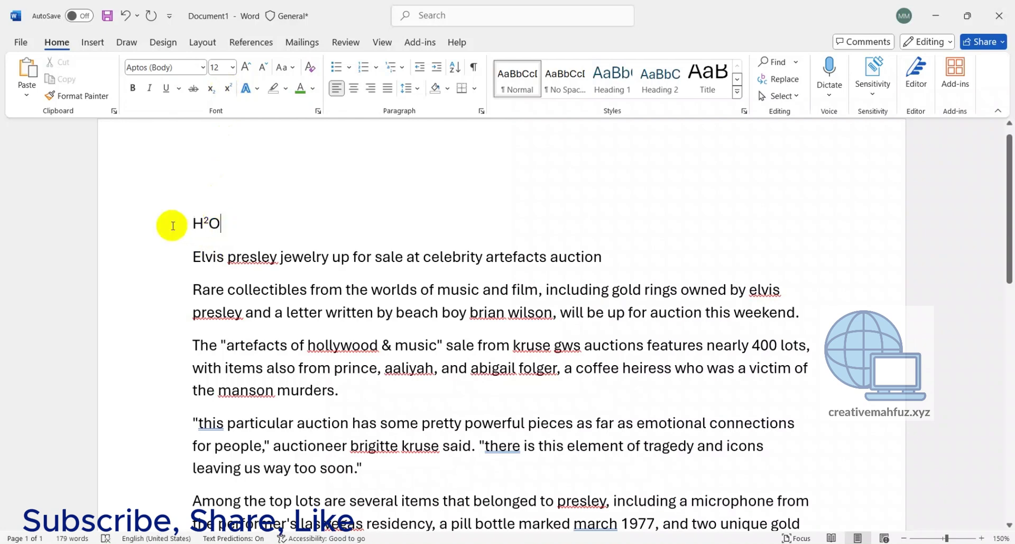
{"action": "left_click", "coordinate": [265, 189]}
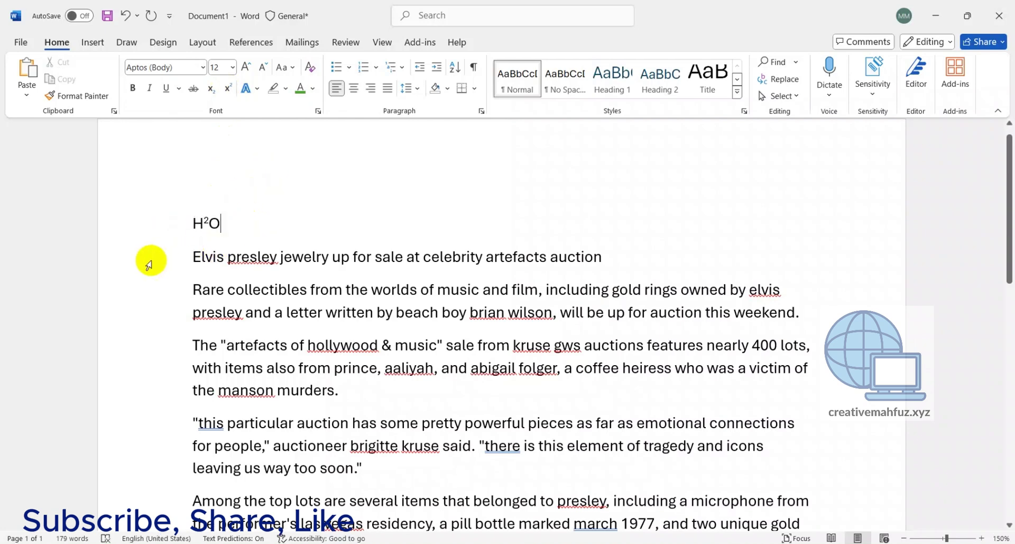
{"action": "left_click_drag", "start_coordinate": [221, 224], "coordinate": [189, 221]}
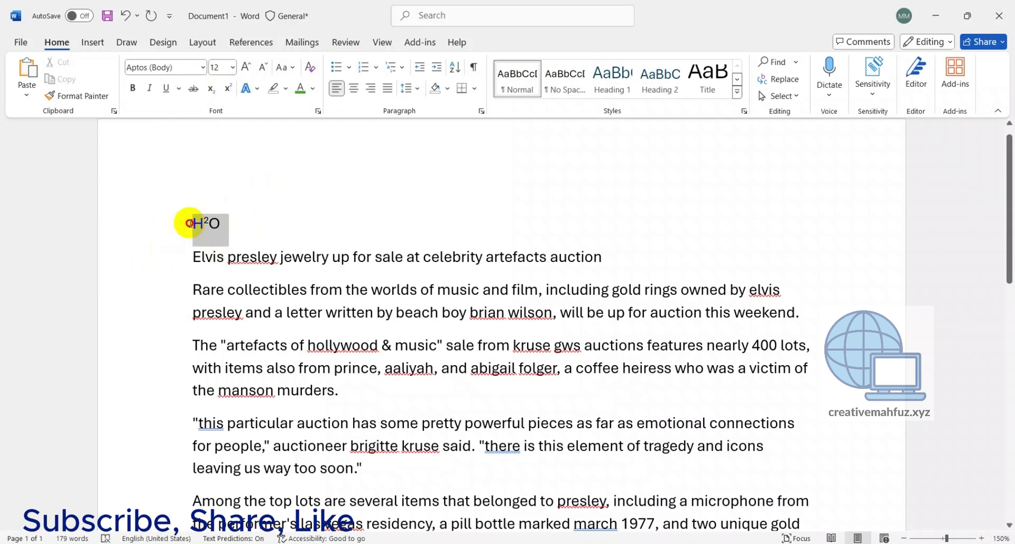
Delete the H²O line and justify the whole article
{"action": "key", "text": "Delete"}
{"action": "key", "text": "ctrl+a"}
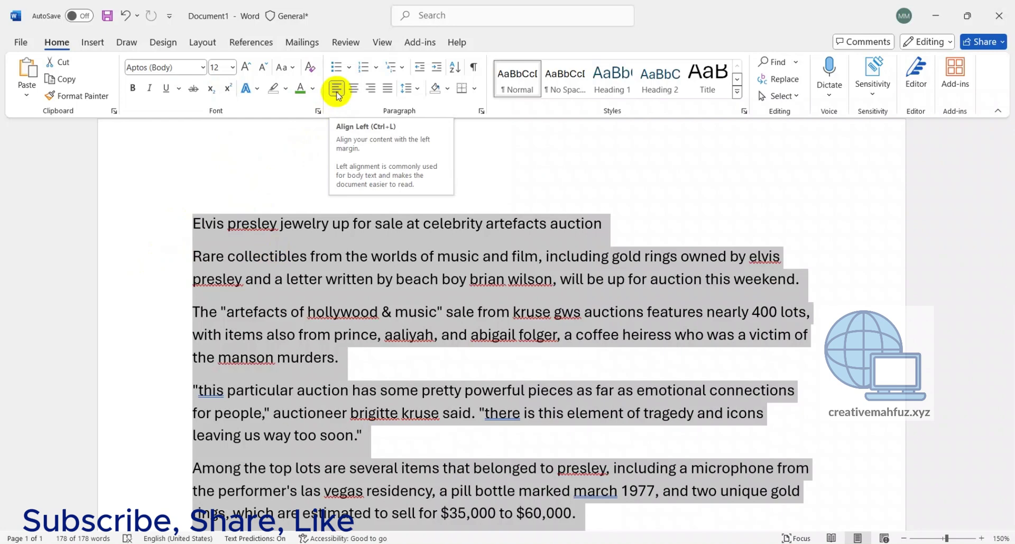
{"action": "key", "text": "ctrl+j"}
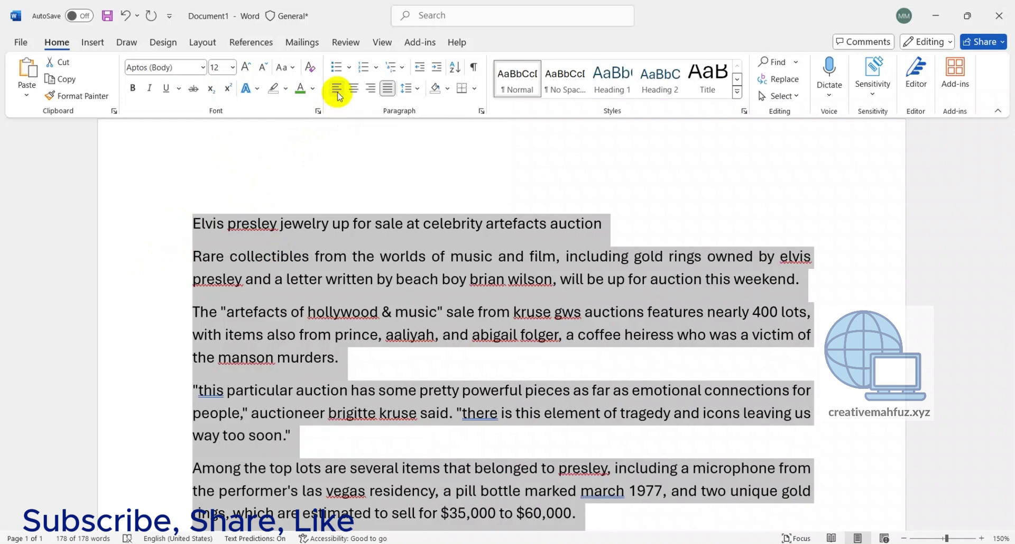
Cycle the article through left, center and right alignment twice, ending on justified
{"action": "left_click", "coordinate": [338, 93]}
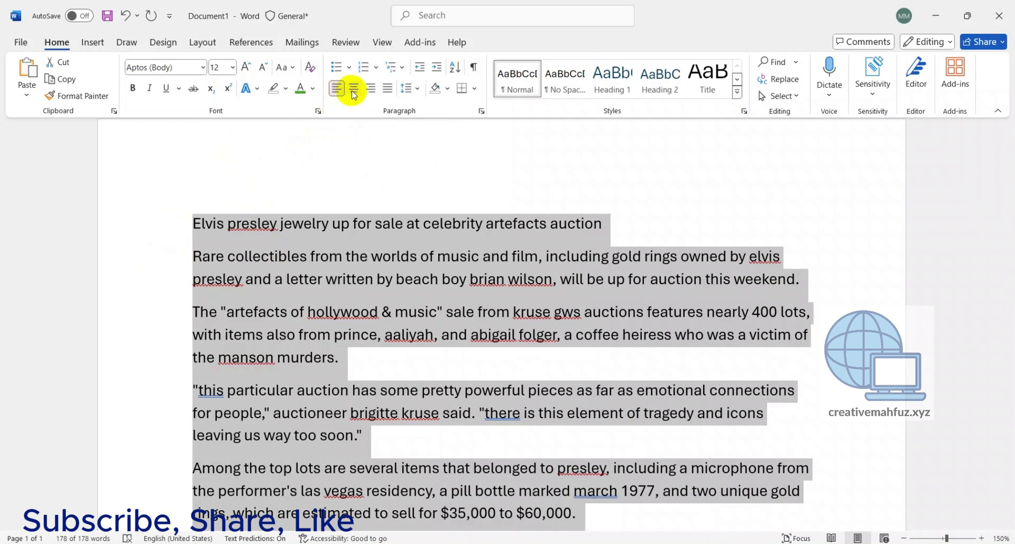
{"action": "left_click", "coordinate": [353, 93]}
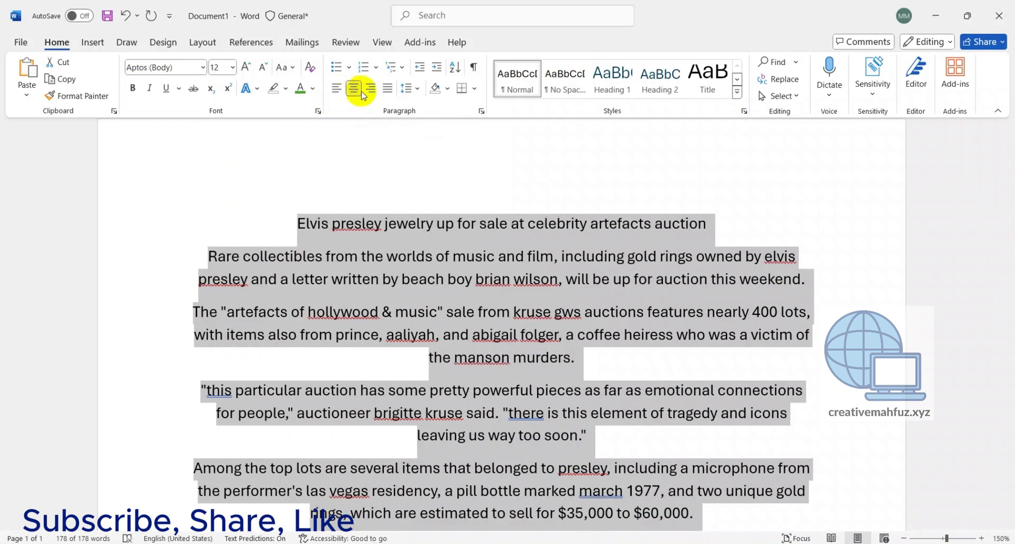
{"action": "left_click", "coordinate": [372, 92]}
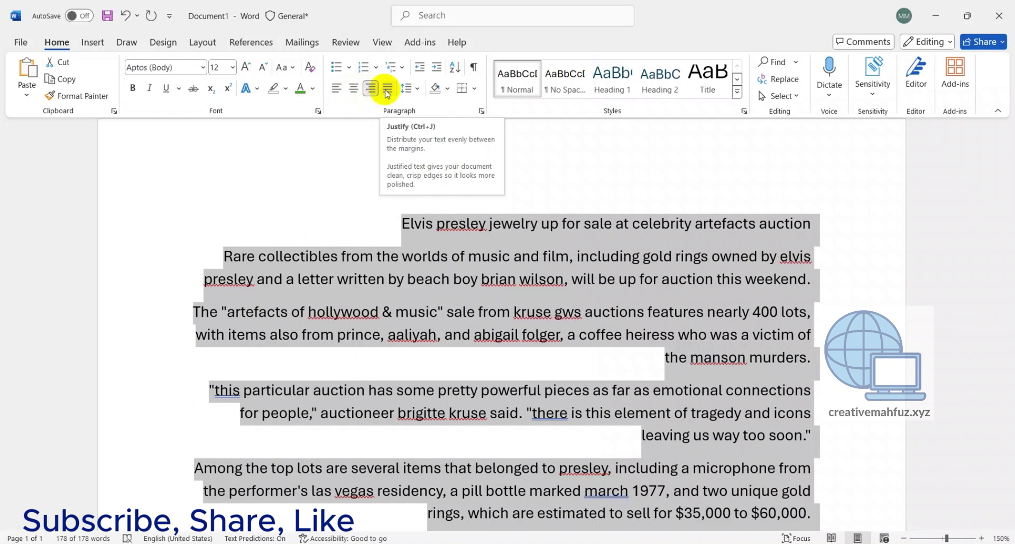
{"action": "left_click", "coordinate": [387, 91]}
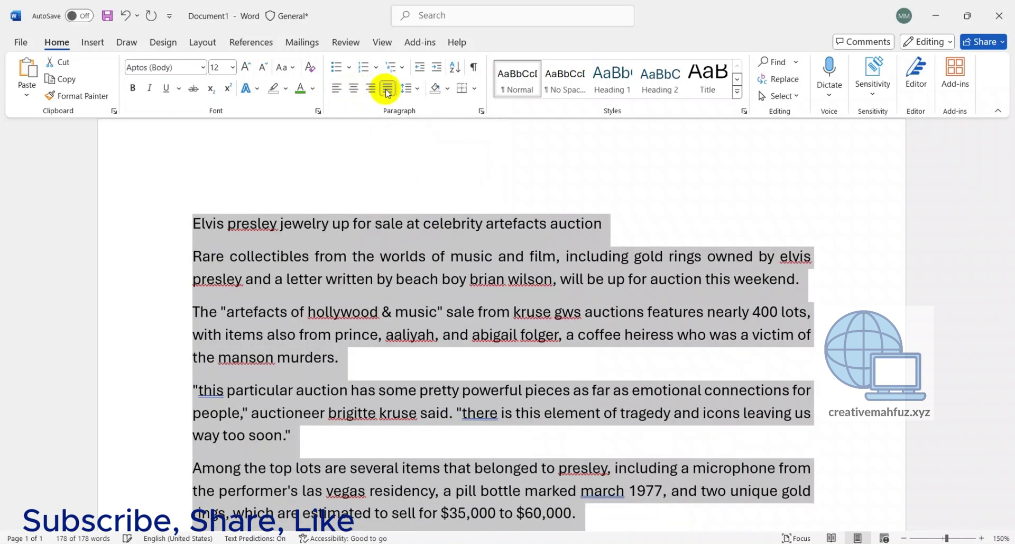
{"action": "left_click", "coordinate": [337, 91]}
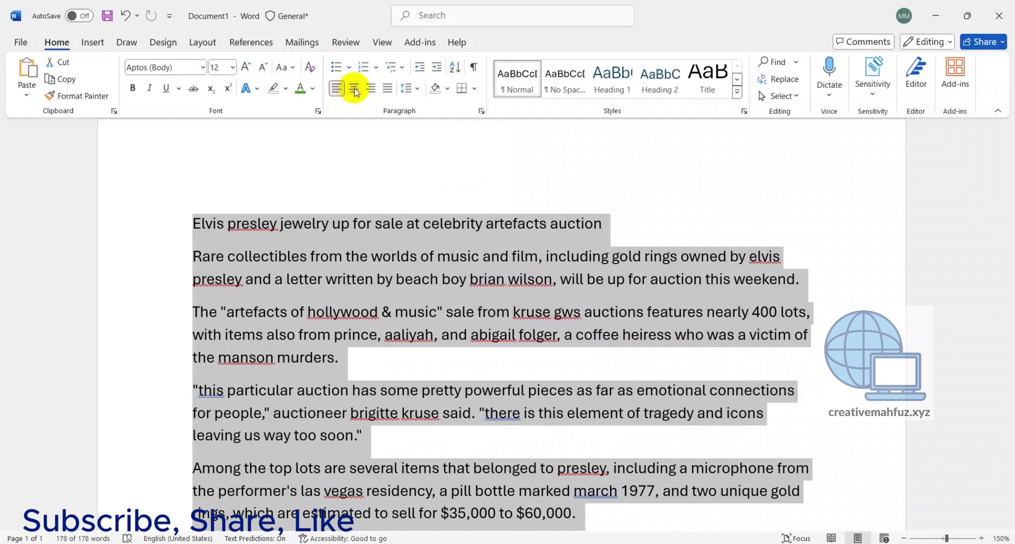
{"action": "left_click", "coordinate": [355, 91]}
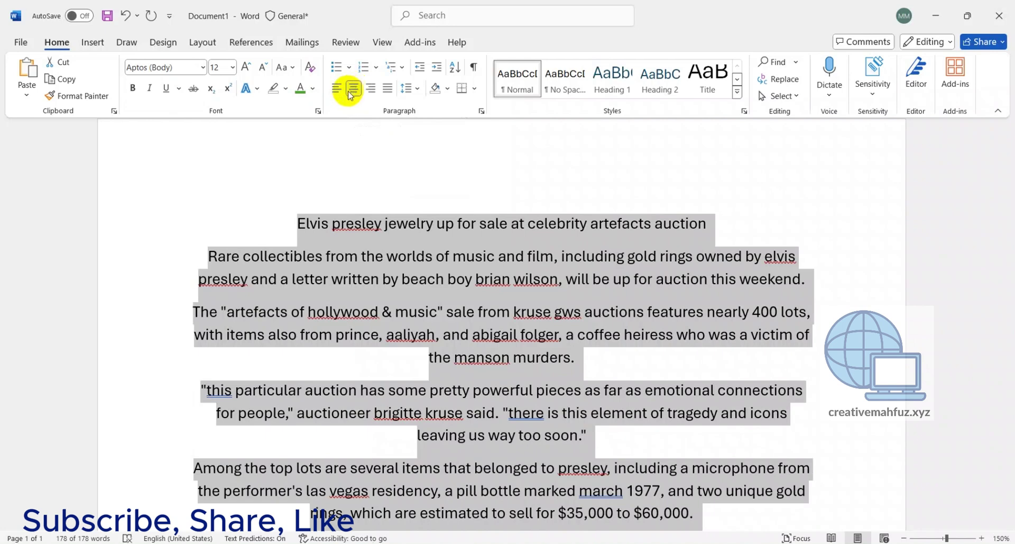
{"action": "left_click", "coordinate": [371, 91]}
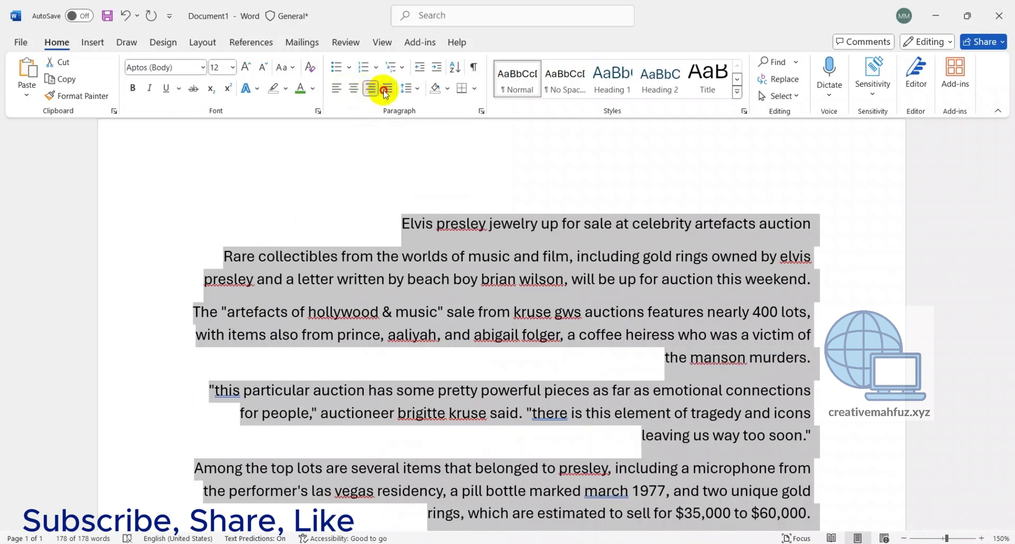
{"action": "left_click", "coordinate": [387, 92]}
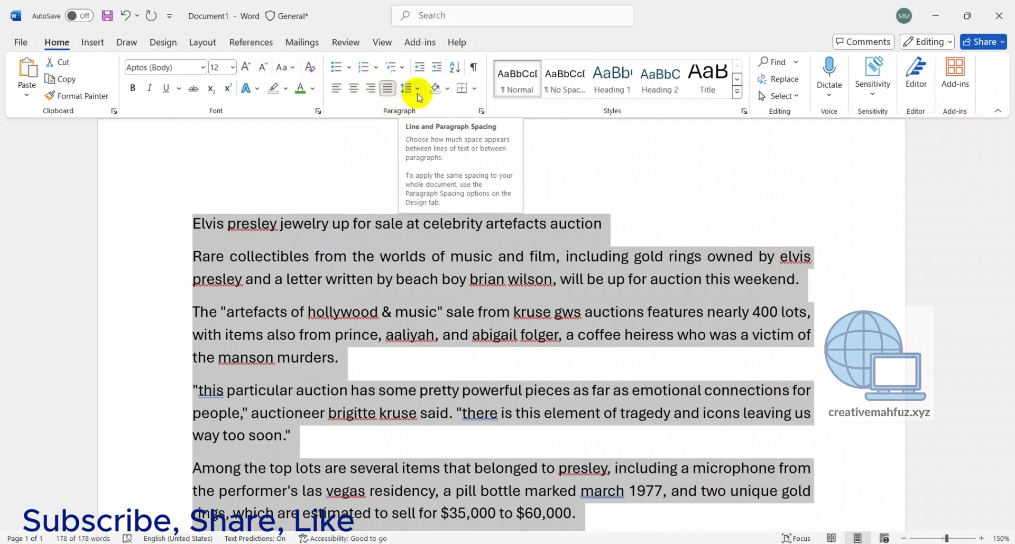
Try each line spacing preset on the article: 1.0, 1.15, 1.5, 2.0, 2.5 and 3.0
{"action": "left_click", "coordinate": [419, 90]}
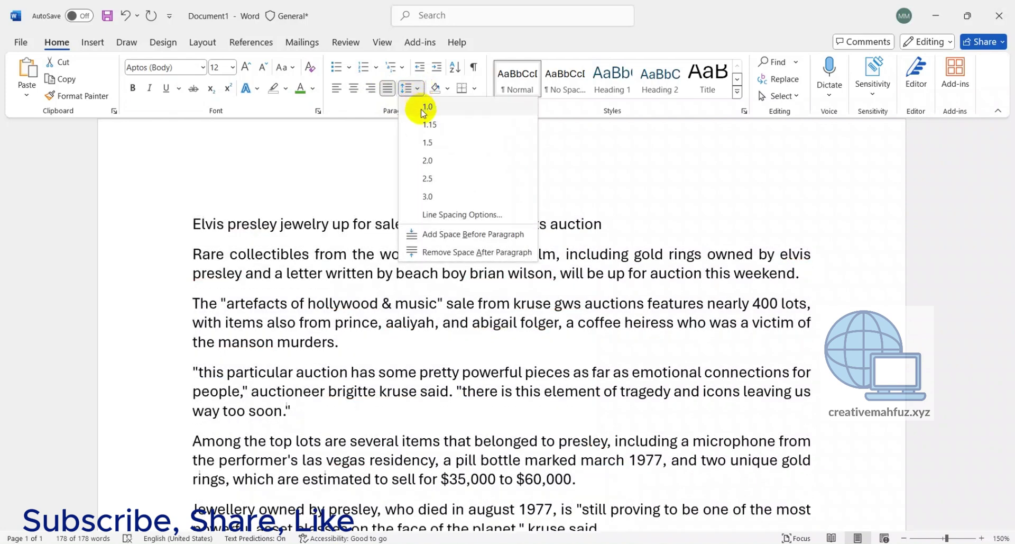
{"action": "left_click", "coordinate": [425, 108]}
{"action": "left_click", "coordinate": [419, 90]}
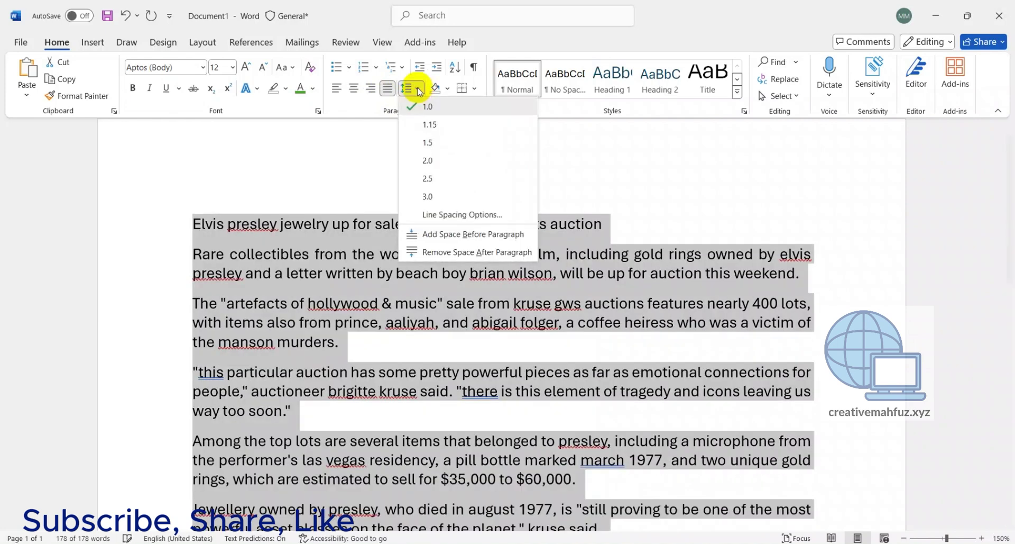
{"action": "left_click", "coordinate": [427, 122]}
{"action": "left_click", "coordinate": [419, 91]}
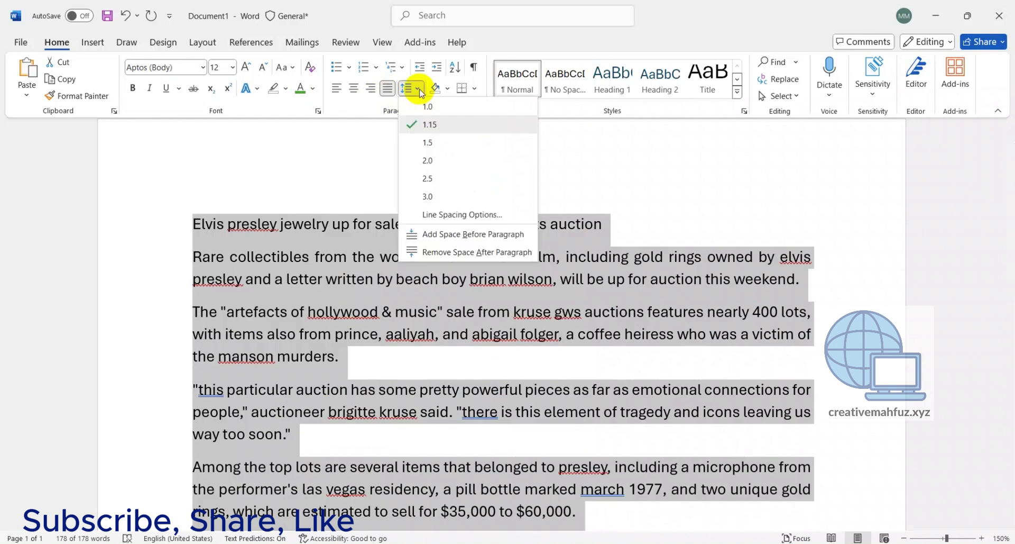
{"action": "left_click", "coordinate": [416, 133]}
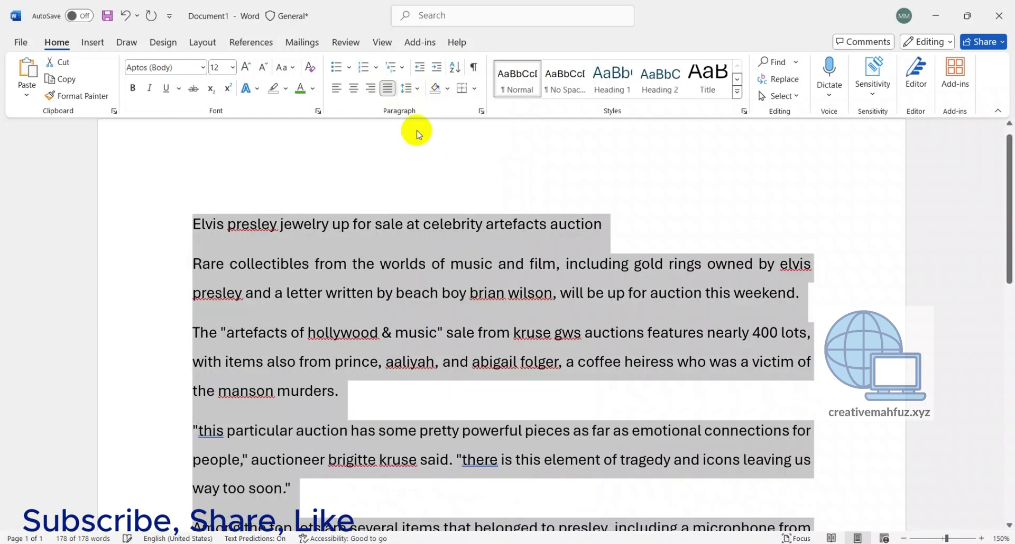
{"action": "left_click", "coordinate": [417, 90]}
{"action": "left_click", "coordinate": [429, 160]}
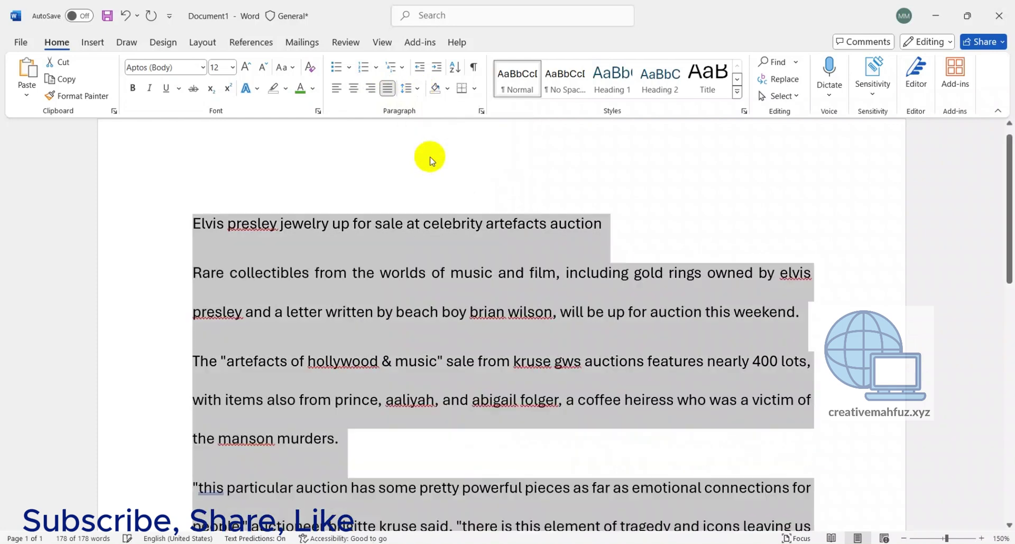
{"action": "left_click", "coordinate": [418, 90]}
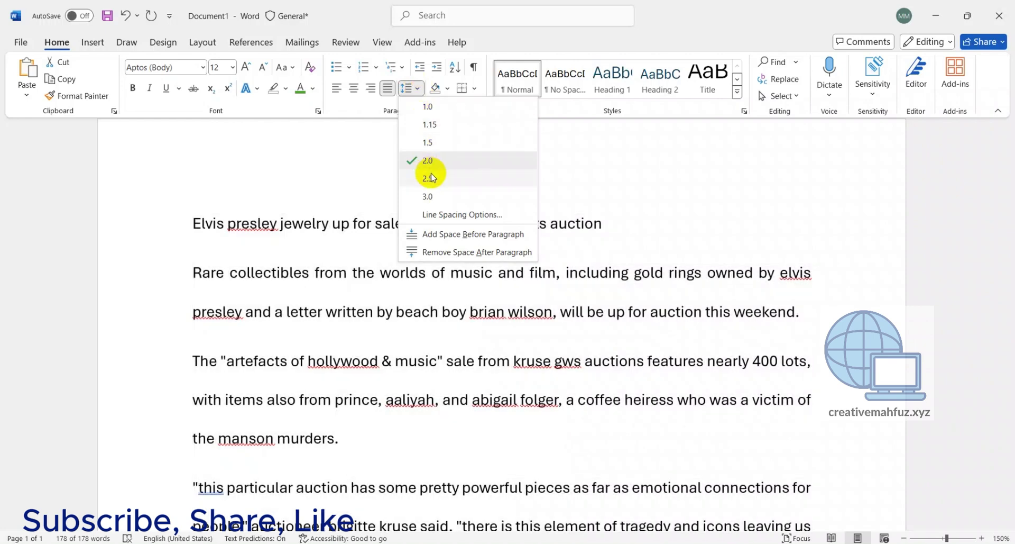
{"action": "left_click", "coordinate": [429, 178]}
{"action": "left_click", "coordinate": [419, 89]}
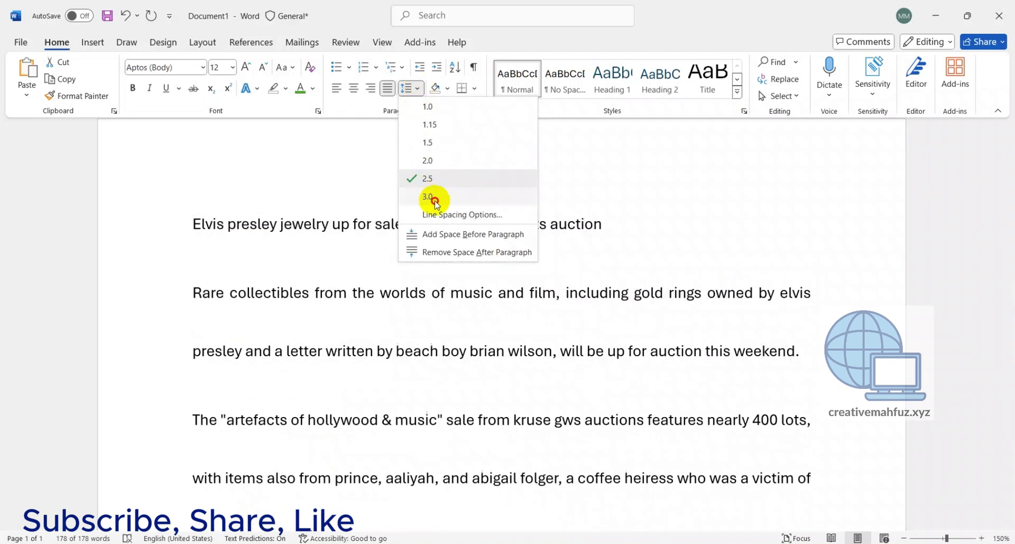
{"action": "left_click", "coordinate": [430, 197]}
Check Line Spacing Options without changing anything, then set the article back to 1.0 spacing
{"action": "left_click", "coordinate": [418, 90]}
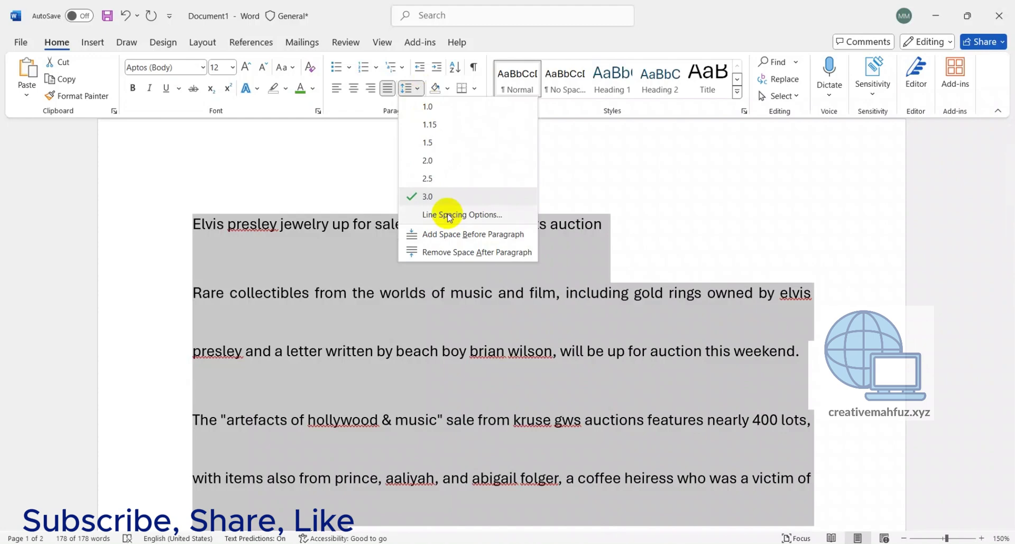
{"action": "left_click", "coordinate": [448, 216]}
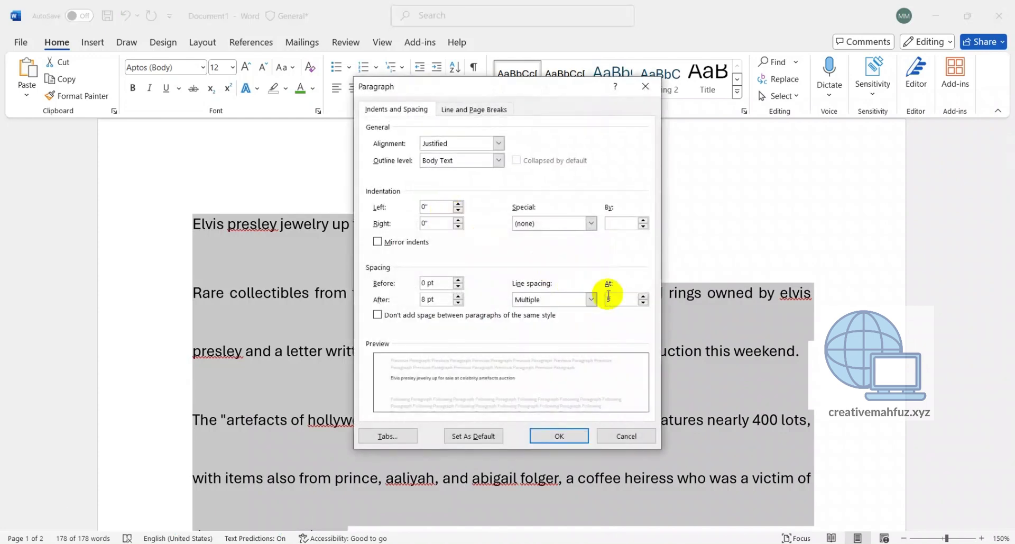
{"action": "left_click", "coordinate": [608, 298]}
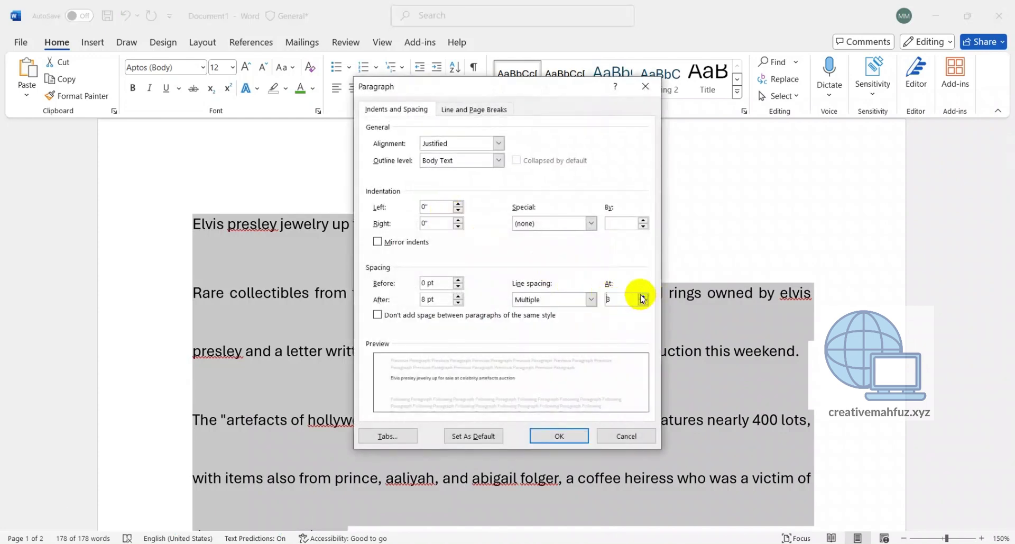
{"action": "left_click", "coordinate": [629, 436]}
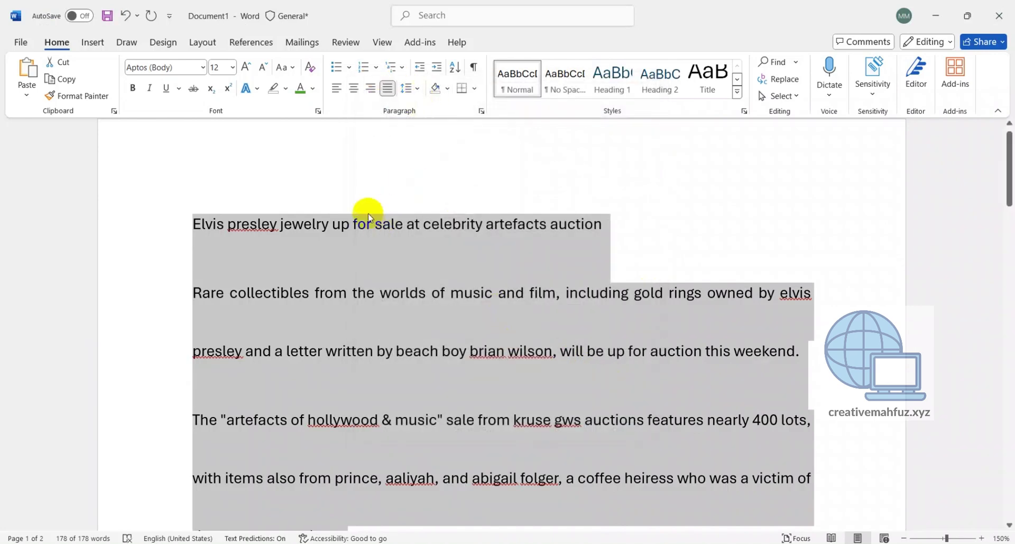
{"action": "left_click", "coordinate": [417, 88]}
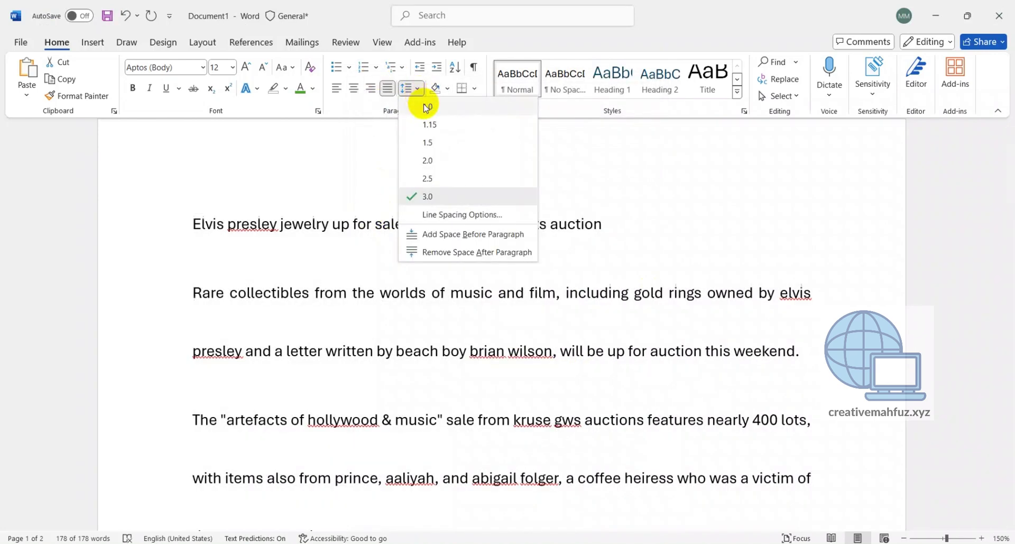
{"action": "left_click", "coordinate": [424, 103]}
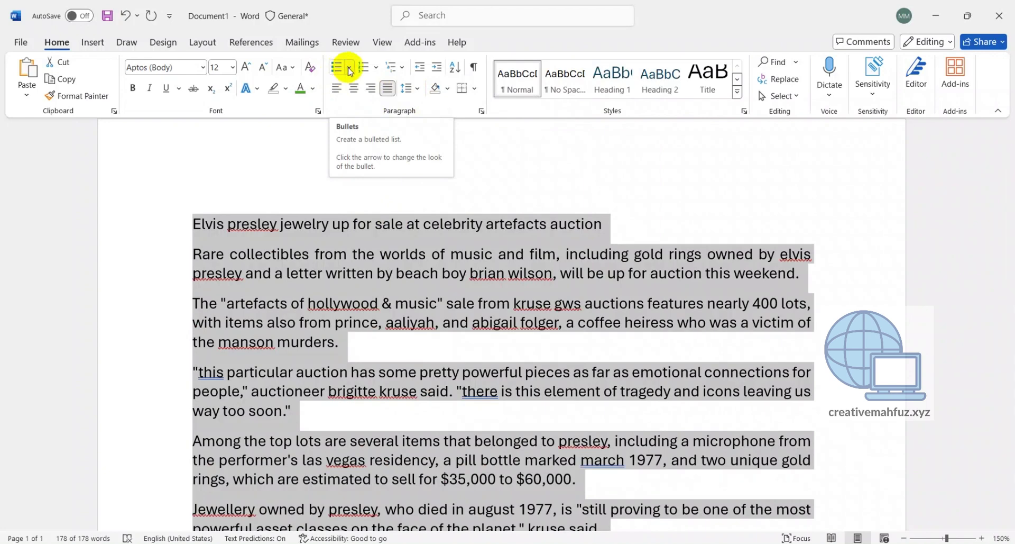
Apply four-diamond bullets to the article paragraphs, then bring up the numbering formats
{"action": "left_click", "coordinate": [349, 69]}
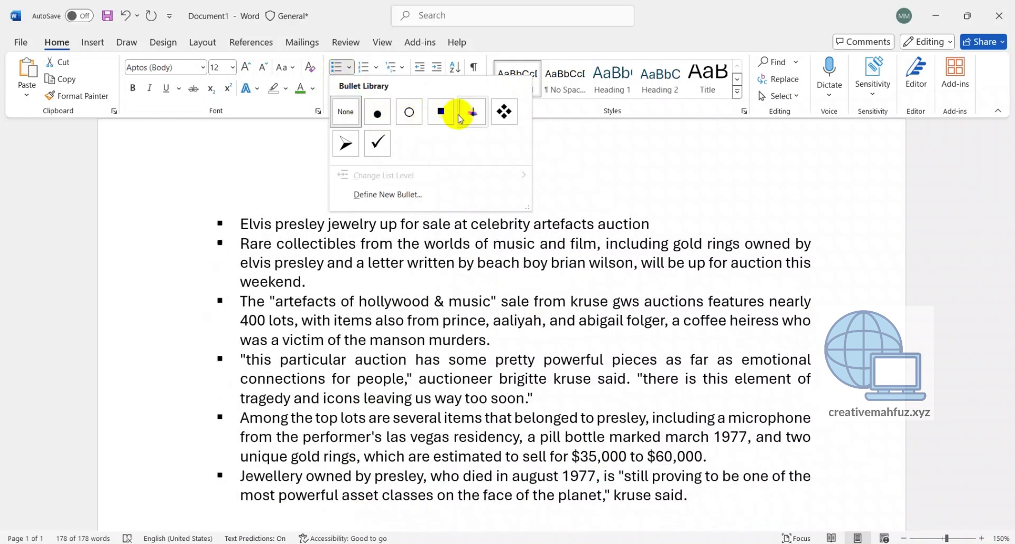
{"action": "left_click", "coordinate": [505, 114]}
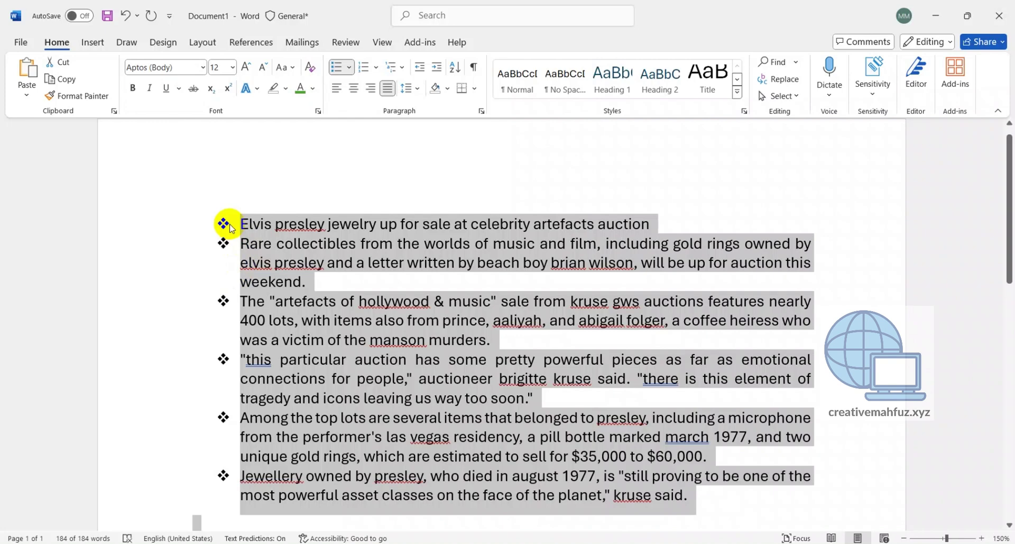
{"action": "left_click", "coordinate": [377, 69]}
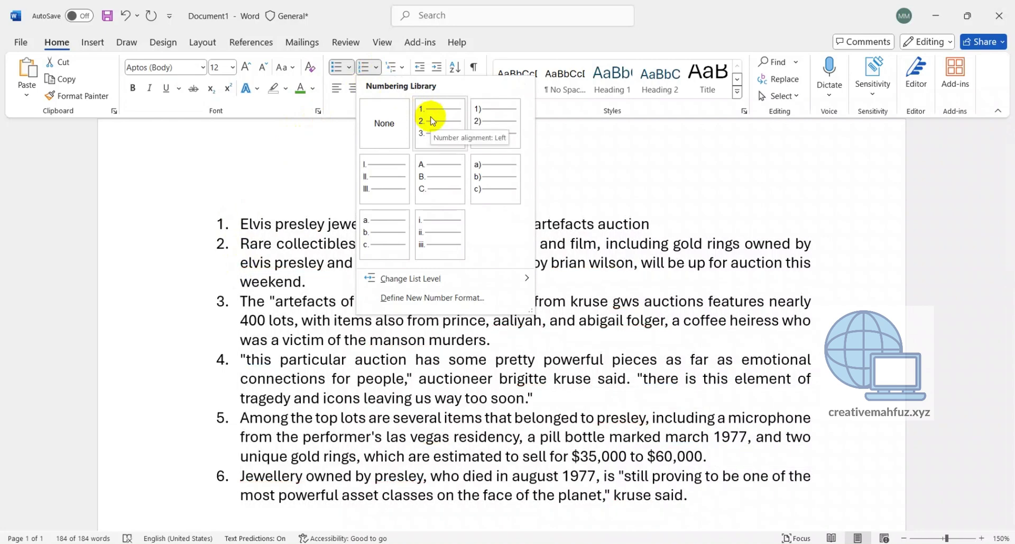
Number the paragraphs 1. 2. 3., switch to the 1) a) i) multilevel style, then remove numbering
{"action": "left_click", "coordinate": [432, 121]}
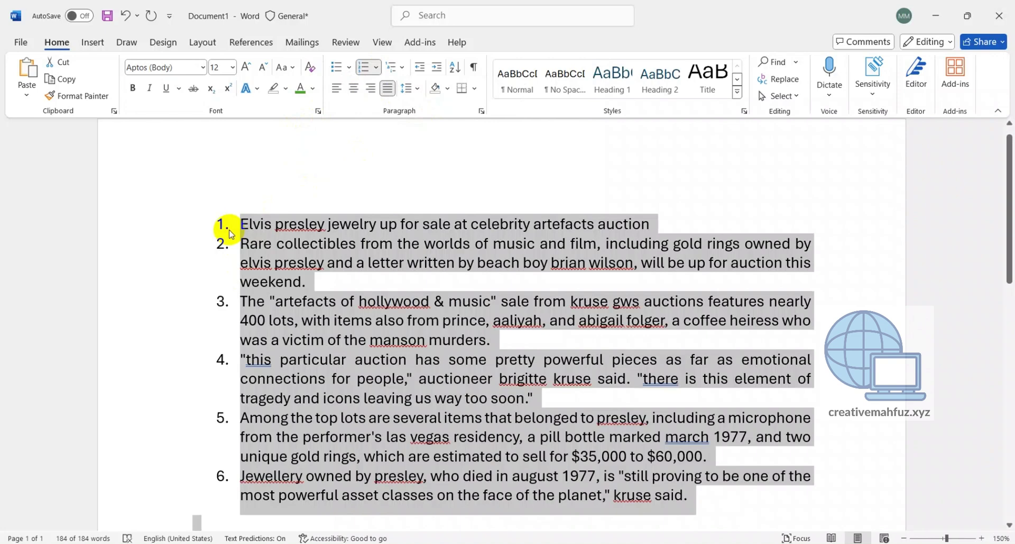
{"action": "left_click", "coordinate": [405, 69]}
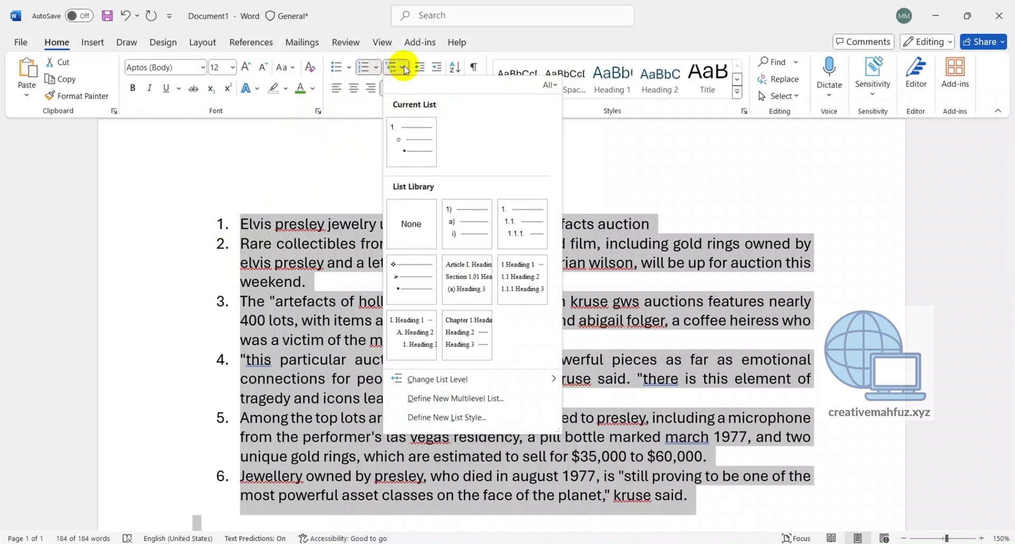
{"action": "left_click", "coordinate": [405, 69]}
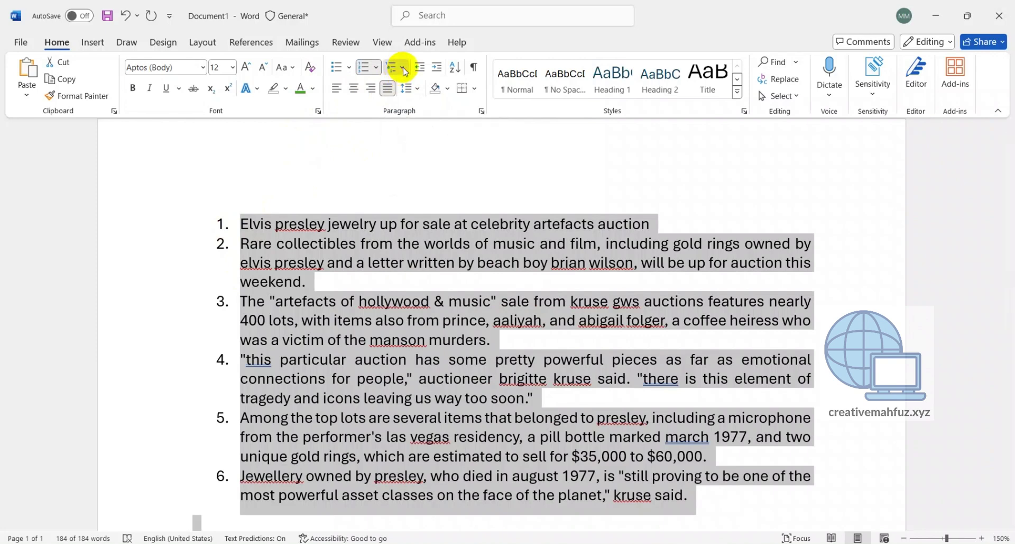
{"action": "left_click", "coordinate": [405, 72]}
{"action": "left_click", "coordinate": [454, 219]}
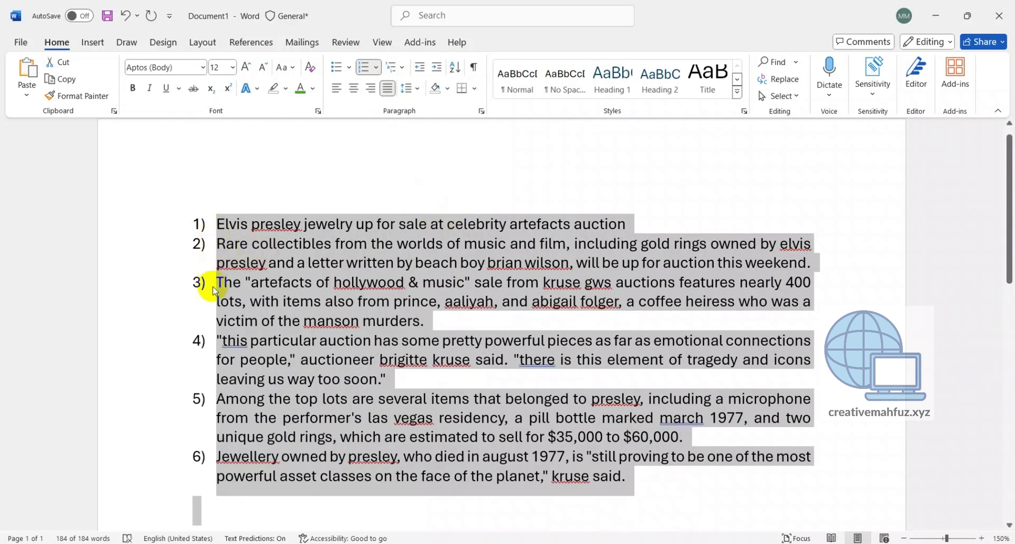
{"action": "left_click", "coordinate": [368, 66]}
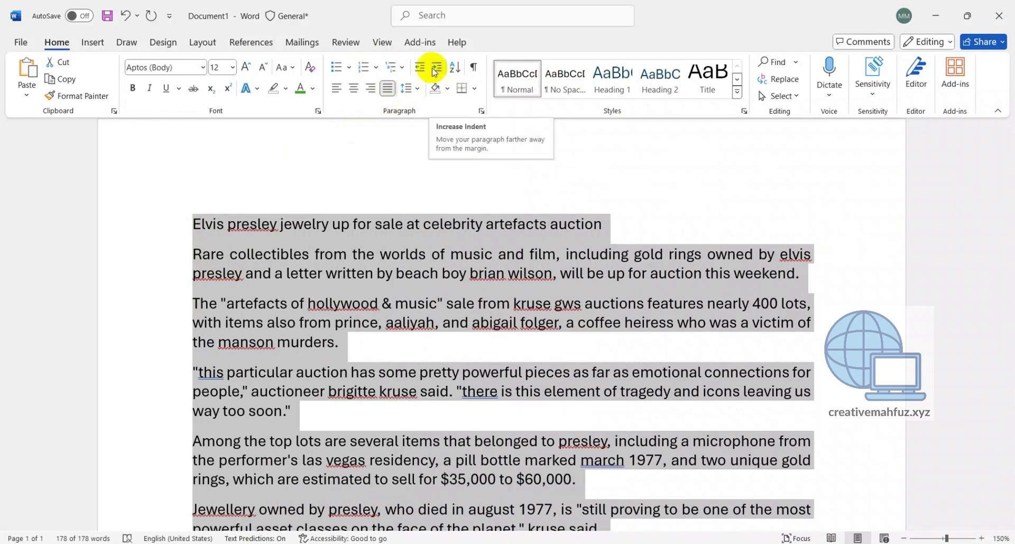
{"action": "left_click", "coordinate": [435, 73]}
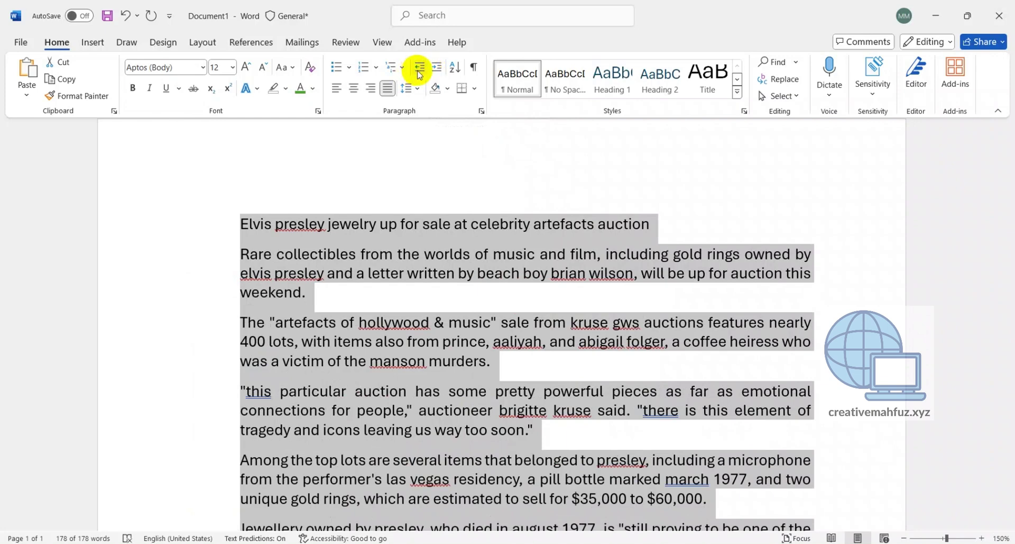
{"action": "left_click", "coordinate": [420, 71]}
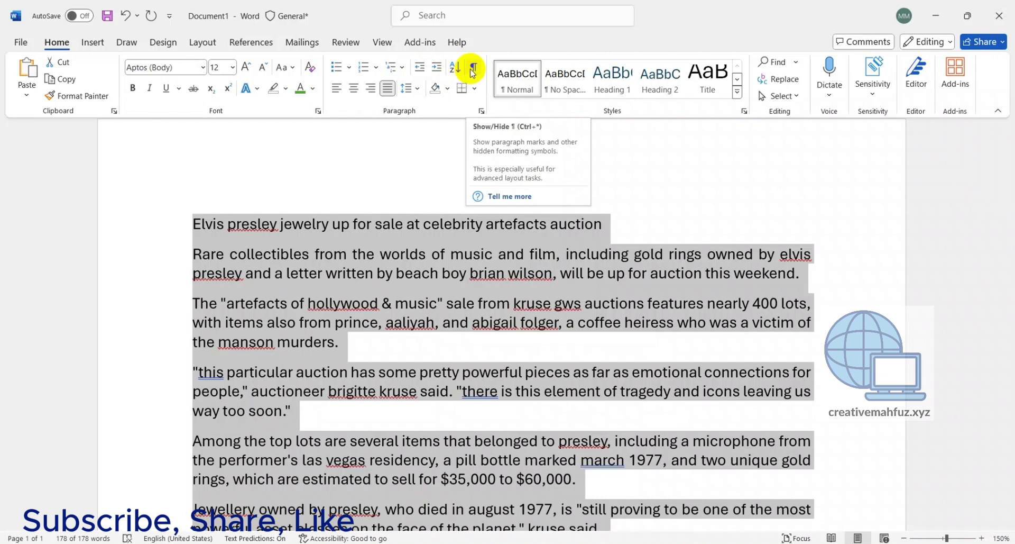
{"action": "left_click", "coordinate": [472, 72]}
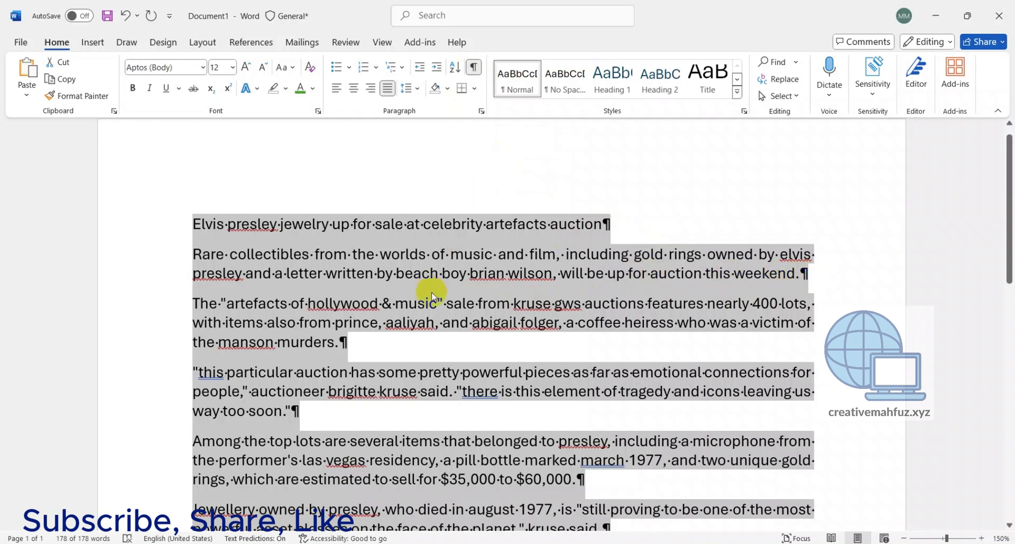
{"action": "scroll", "coordinate": [438, 359], "scroll_direction": "down", "scroll_amount": 1}
{"action": "scroll", "coordinate": [437, 349], "scroll_direction": "up", "scroll_amount": 1}
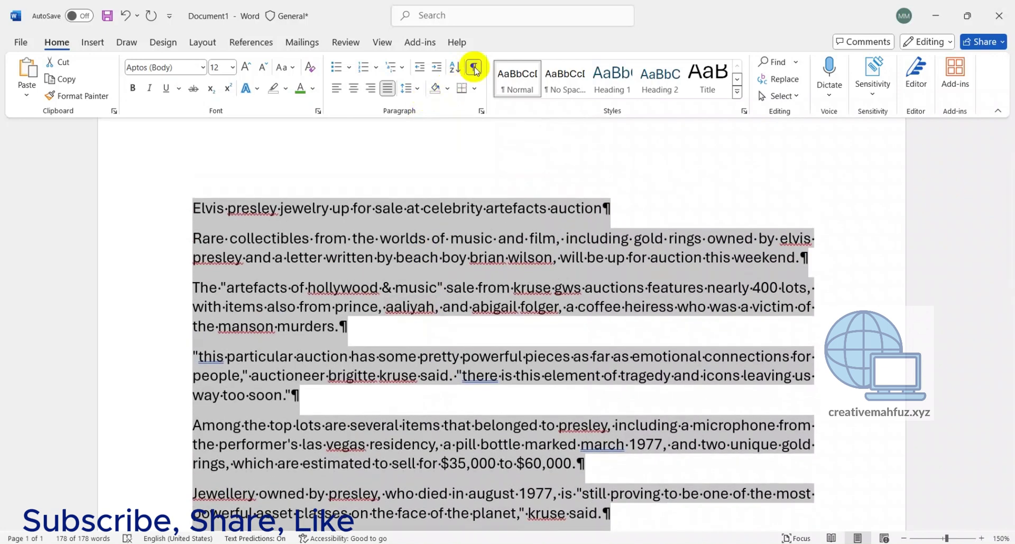
{"action": "left_click", "coordinate": [476, 69]}
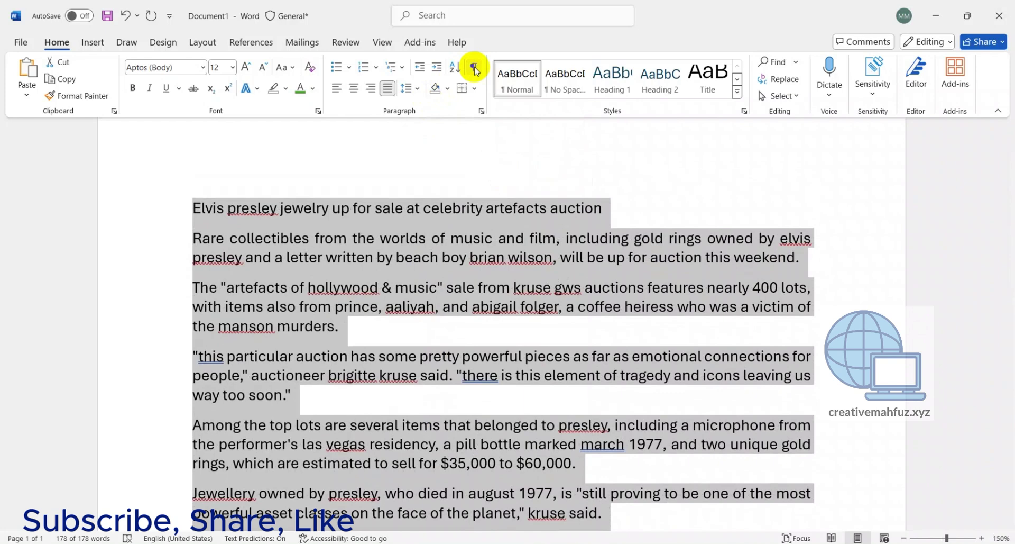
Shade the article paragraphs light green and put All Borders around them
{"action": "left_click", "coordinate": [448, 93]}
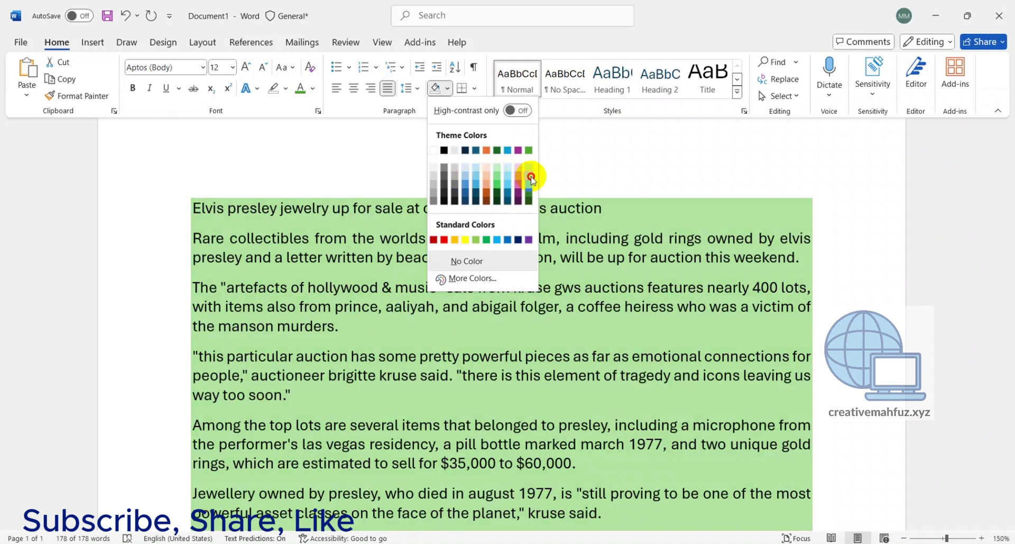
{"action": "left_click", "coordinate": [530, 177]}
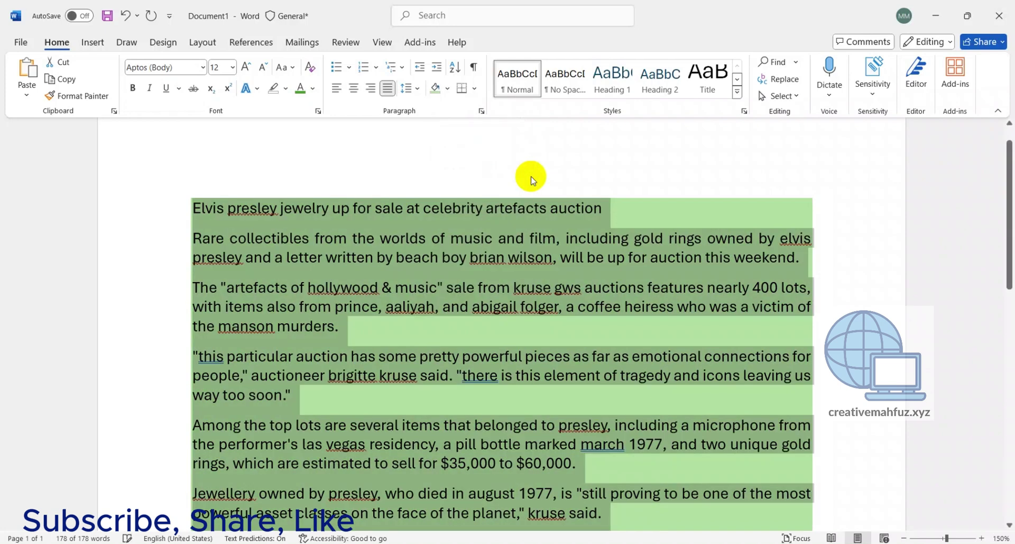
{"action": "left_click", "coordinate": [476, 90]}
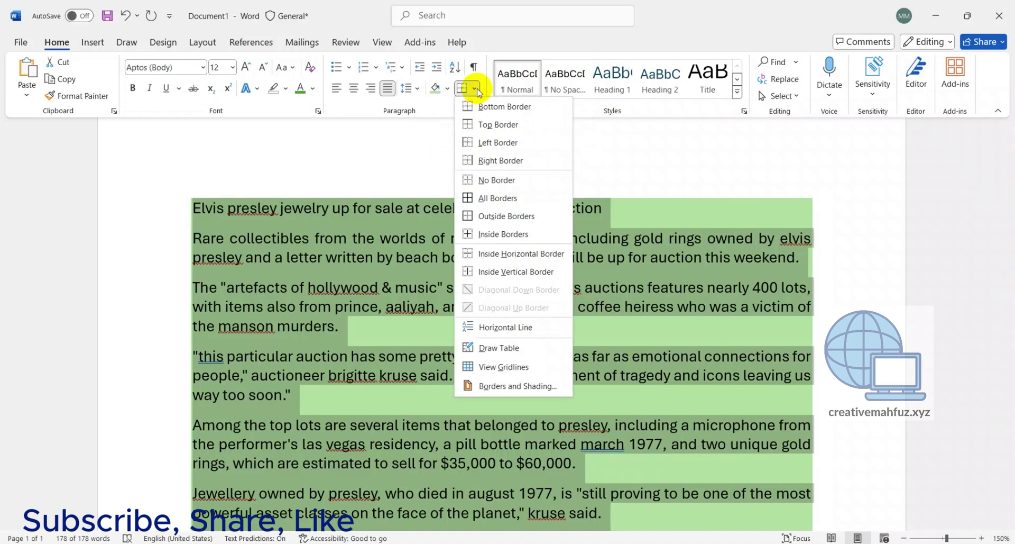
{"action": "left_click", "coordinate": [478, 91]}
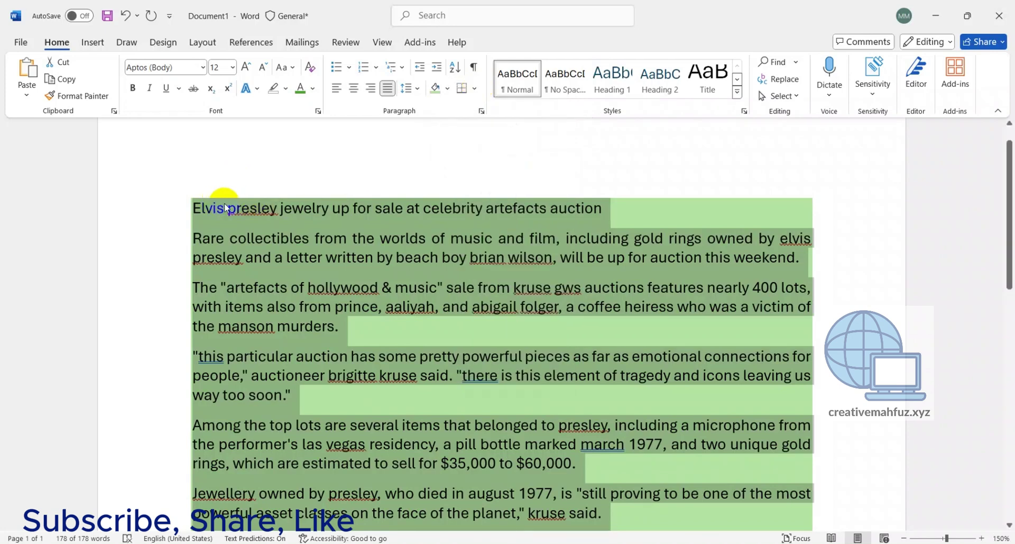
{"action": "left_click", "coordinate": [475, 90]}
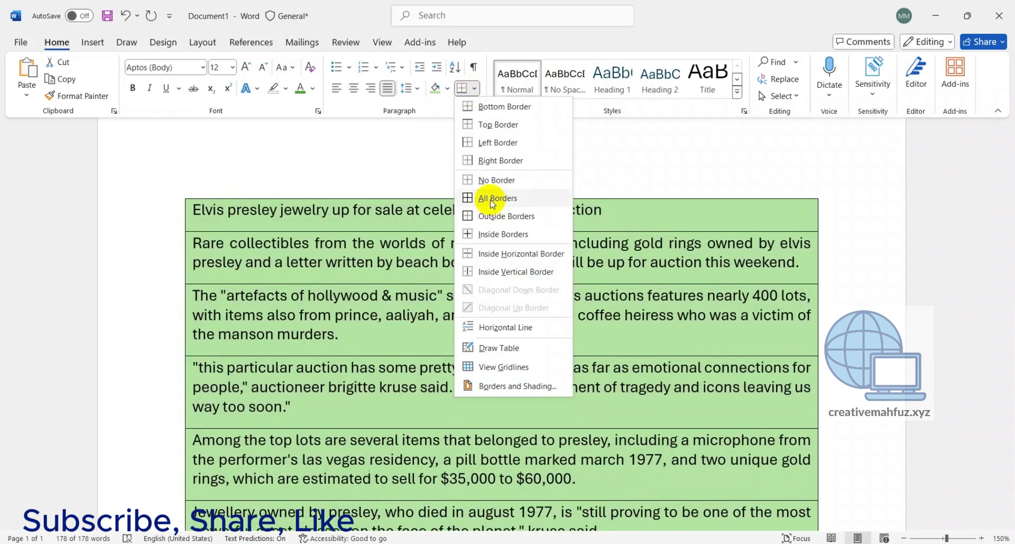
{"action": "left_click", "coordinate": [484, 197]}
Clear a stray text selection and remove all the paragraph borders with No Border
{"action": "left_click_drag", "start_coordinate": [489, 199], "coordinate": [484, 198]}
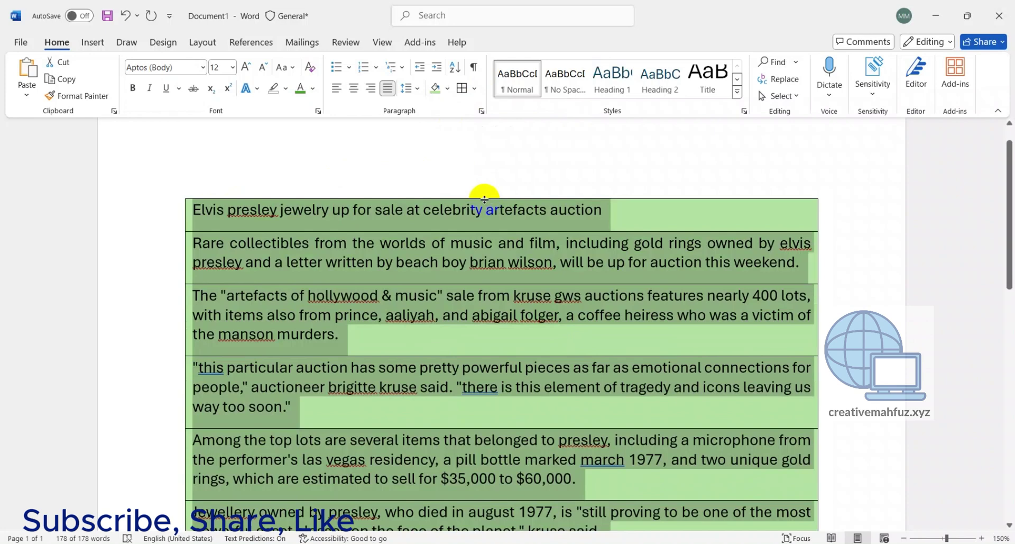
{"action": "left_click_drag", "start_coordinate": [585, 295], "coordinate": [605, 298]}
{"action": "left_click_drag", "start_coordinate": [338, 368], "coordinate": [367, 367]}
{"action": "scroll", "coordinate": [351, 361], "scroll_direction": "down", "scroll_amount": 2}
{"action": "scroll", "coordinate": [351, 361], "scroll_direction": "down", "scroll_amount": 1}
{"action": "left_click", "coordinate": [351, 414]}
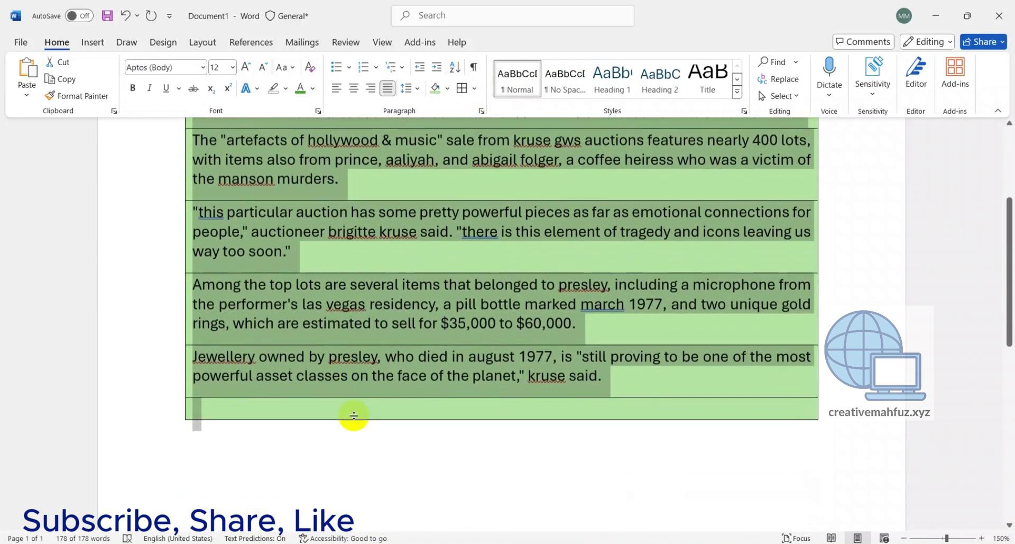
{"action": "scroll", "coordinate": [353, 414], "scroll_direction": "up", "scroll_amount": 3}
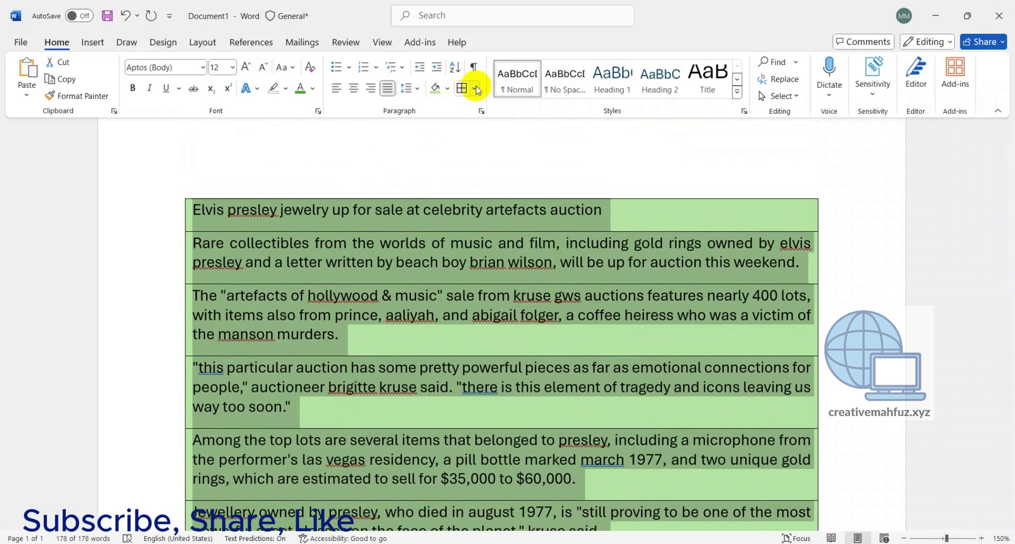
{"action": "left_click", "coordinate": [475, 88]}
{"action": "left_click", "coordinate": [481, 180]}
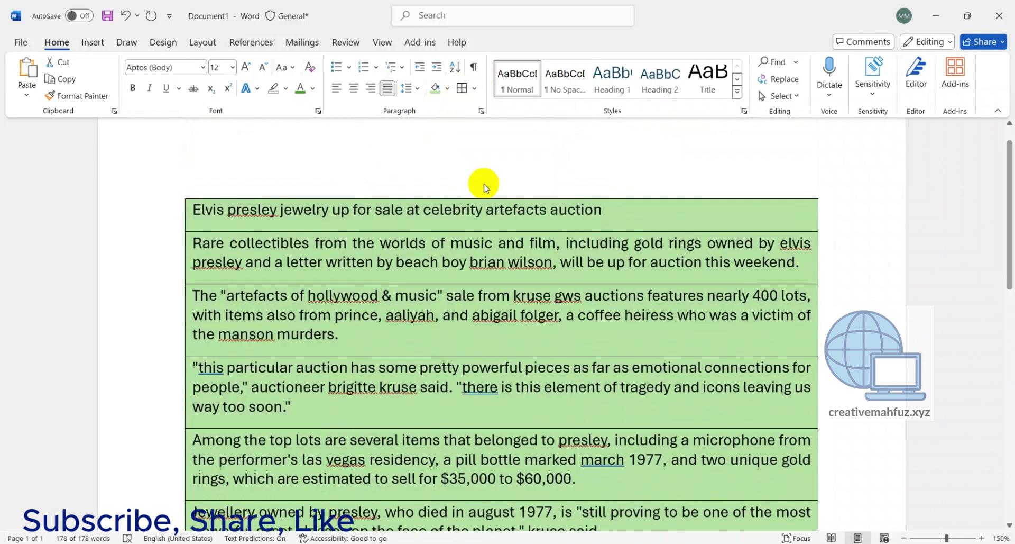
Enclose the article in an Outside Border, add a Top Border, and reselect all text
{"action": "left_click", "coordinate": [475, 89]}
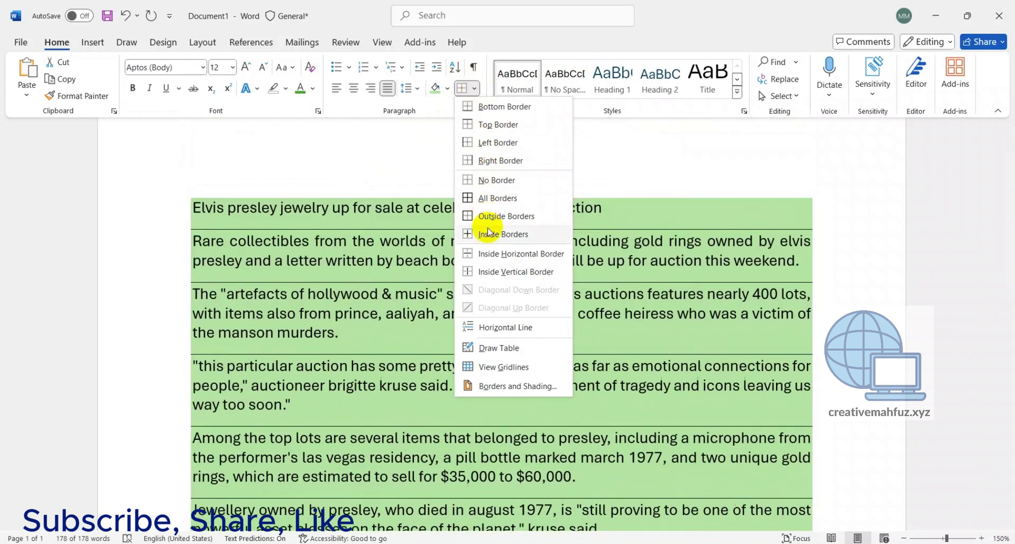
{"action": "left_click", "coordinate": [495, 218]}
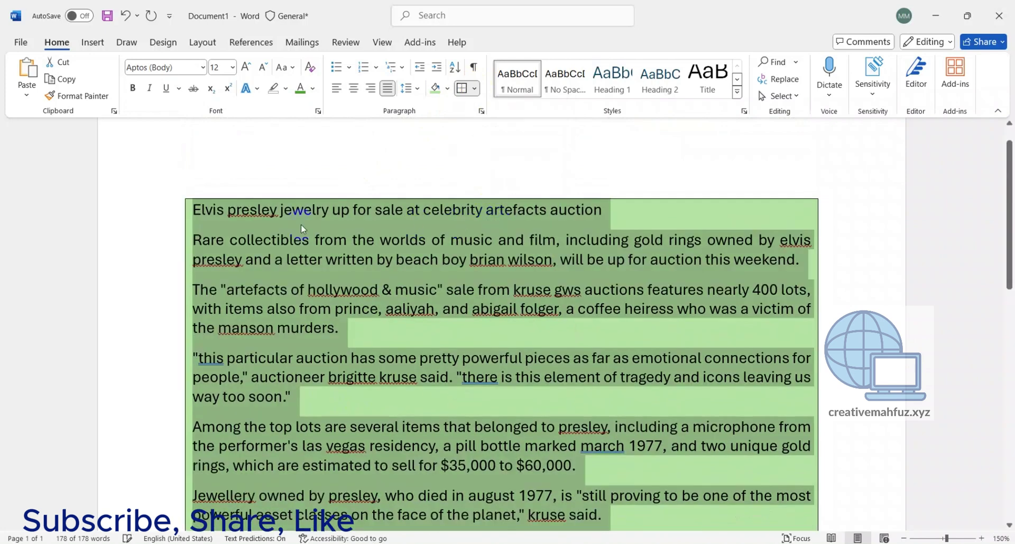
{"action": "scroll", "coordinate": [670, 275], "scroll_direction": "down", "scroll_amount": 1}
{"action": "left_click", "coordinate": [639, 310]}
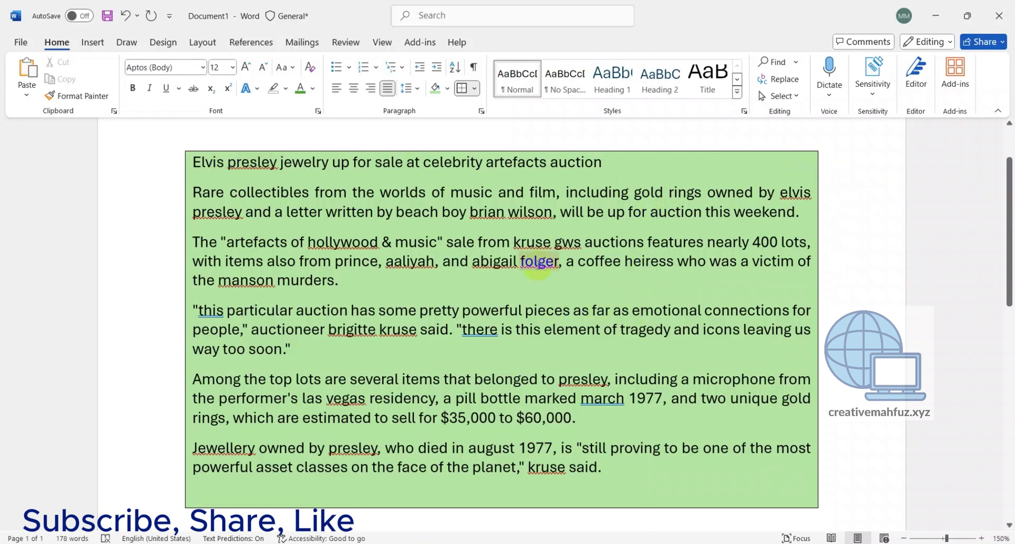
{"action": "key", "text": "ctrl+a"}
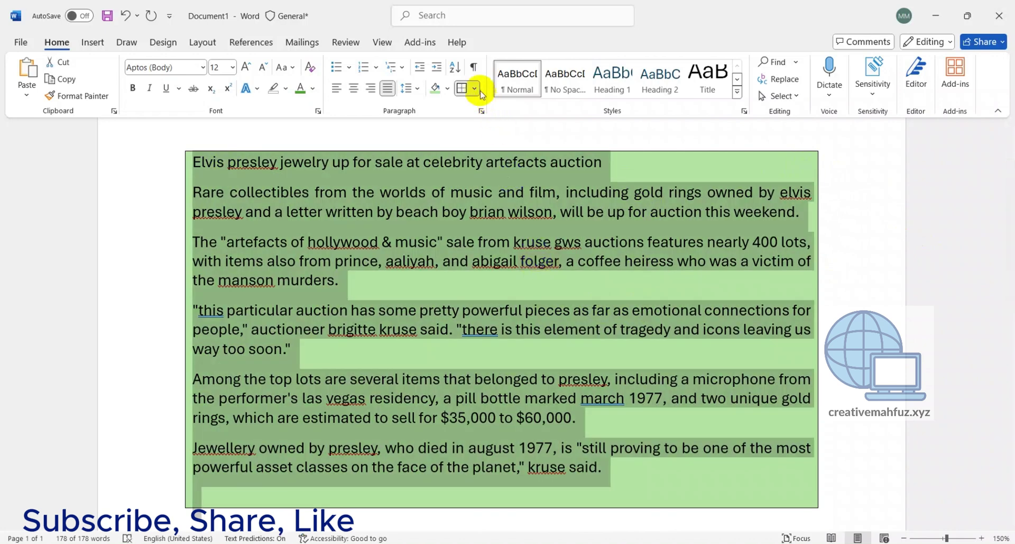
{"action": "left_click", "coordinate": [474, 88]}
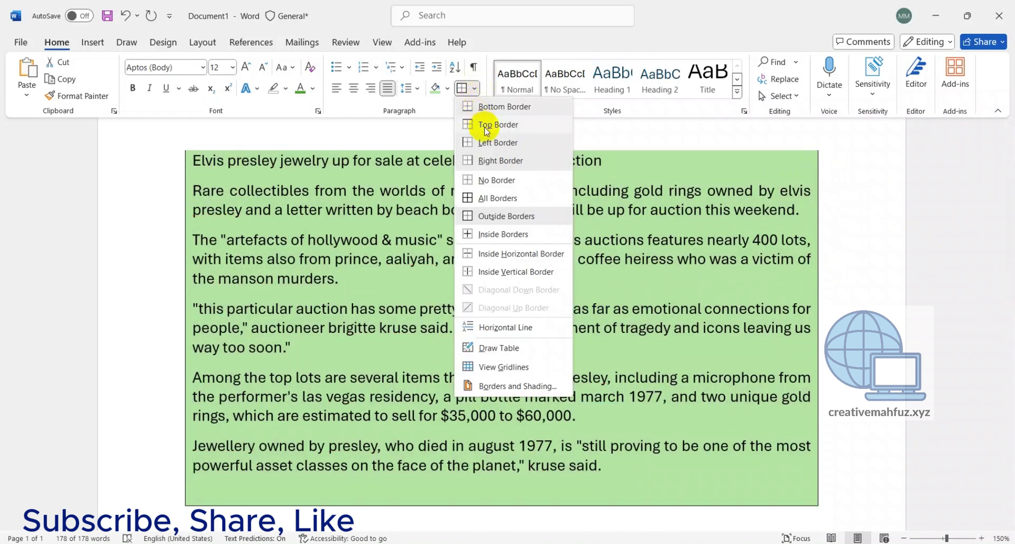
{"action": "left_click", "coordinate": [485, 127]}
{"action": "left_click", "coordinate": [551, 160]}
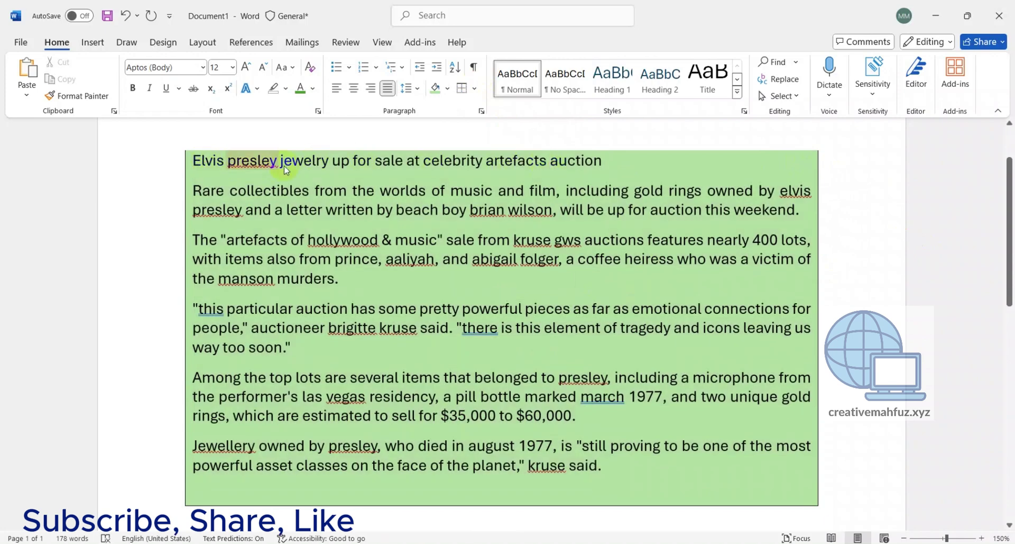
{"action": "key", "text": "ctrl+a"}
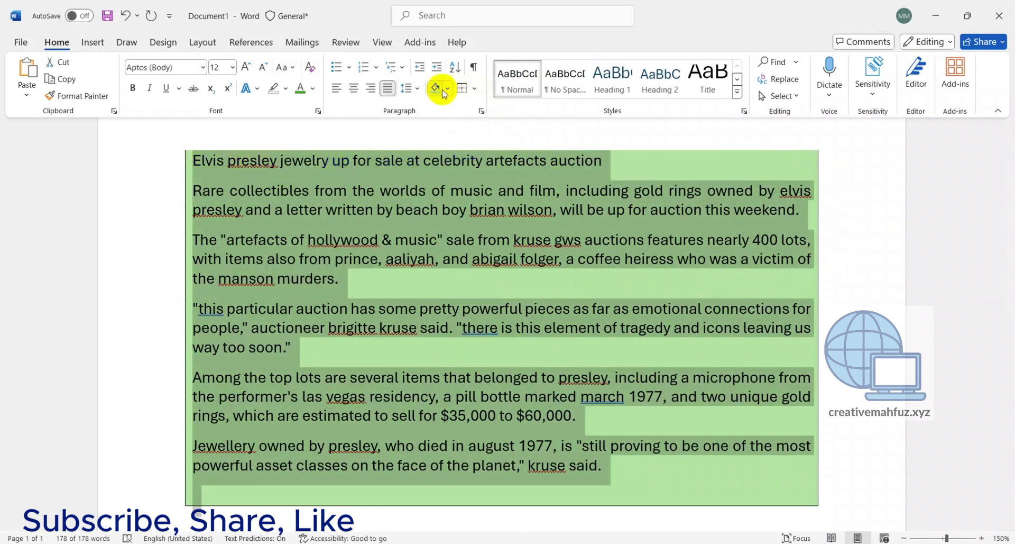
Remove the green shading, try a right-side border, and reselect all the text
{"action": "left_click", "coordinate": [447, 90]}
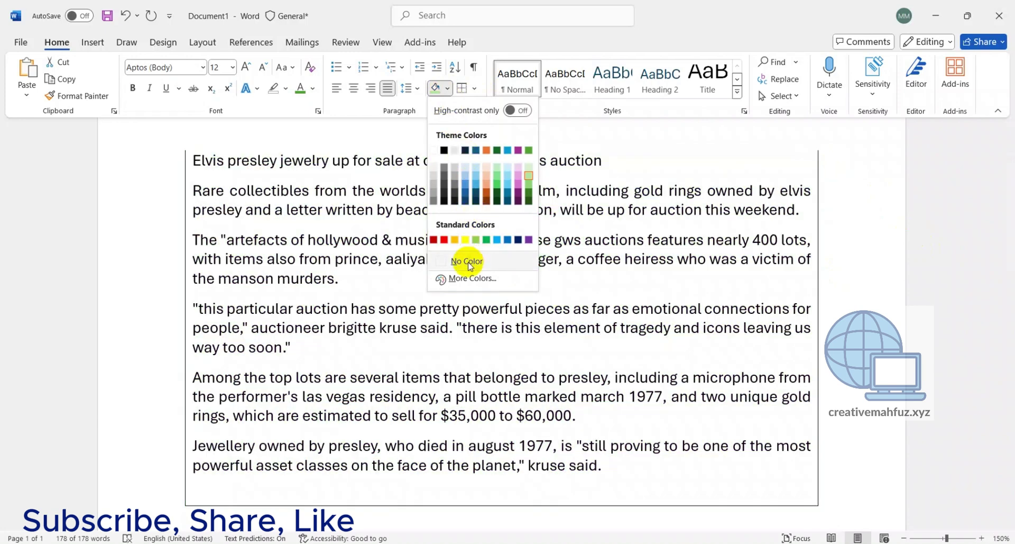
{"action": "left_click", "coordinate": [469, 263]}
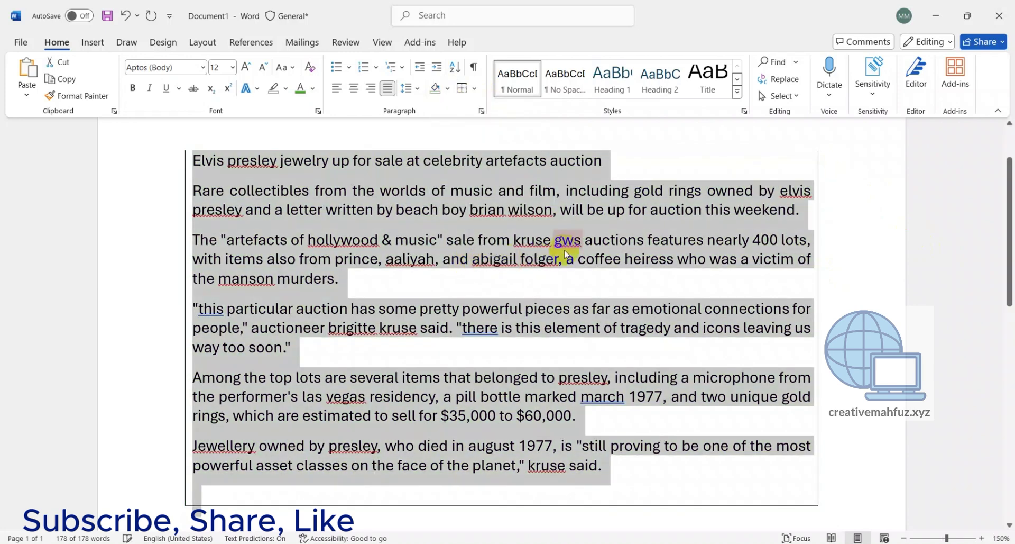
{"action": "left_click", "coordinate": [474, 88]}
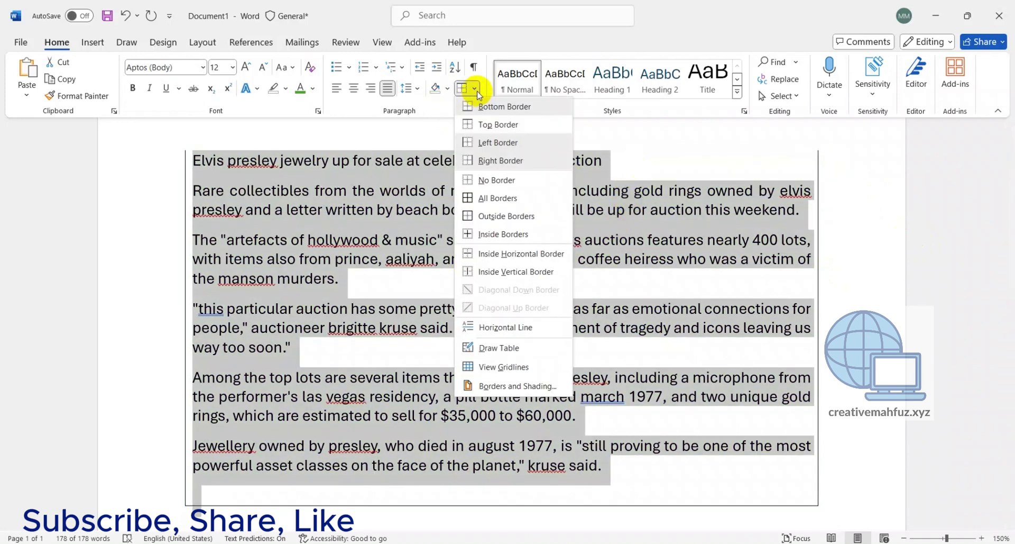
{"action": "left_click", "coordinate": [506, 142]}
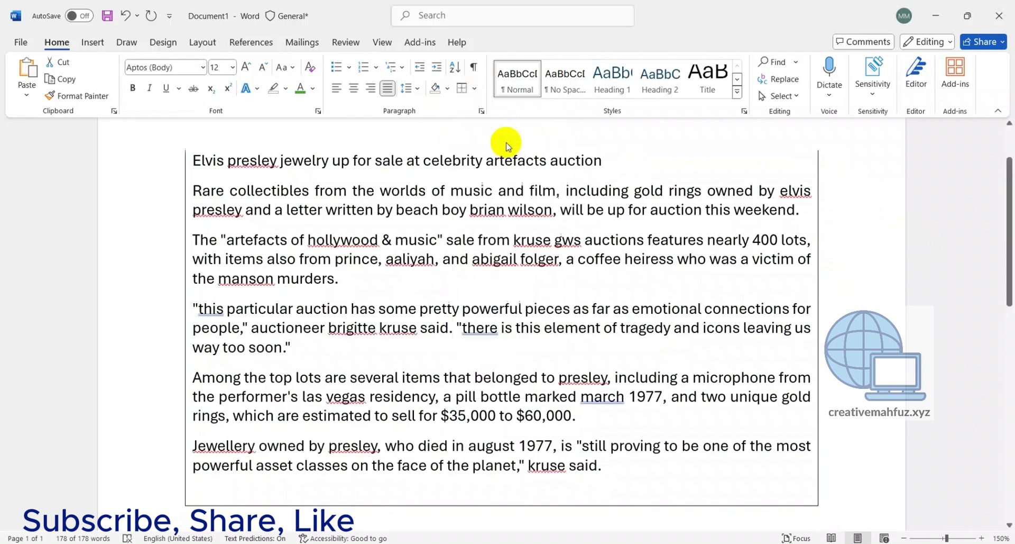
{"action": "left_click", "coordinate": [433, 177]}
{"action": "left_click", "coordinate": [257, 178]}
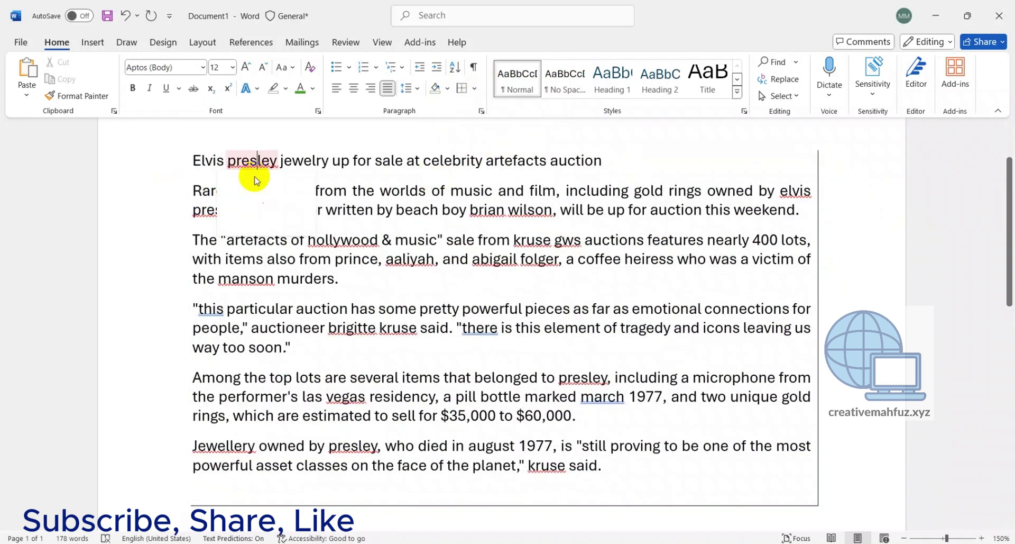
{"action": "key", "text": "ctrl+a"}
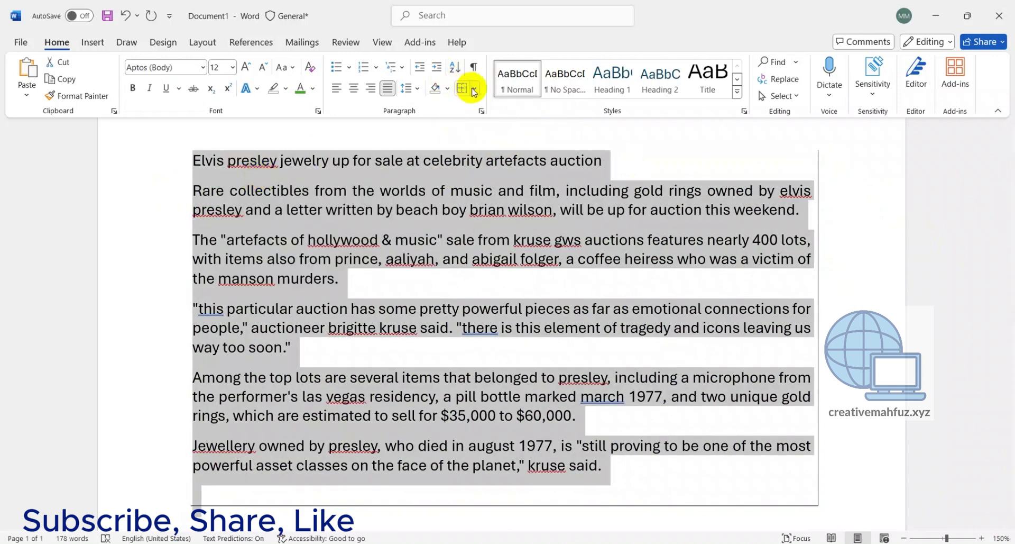
Apply All Borders, then No Border, and restyle the article as Normal
{"action": "left_click", "coordinate": [474, 89]}
{"action": "left_click", "coordinate": [502, 200]}
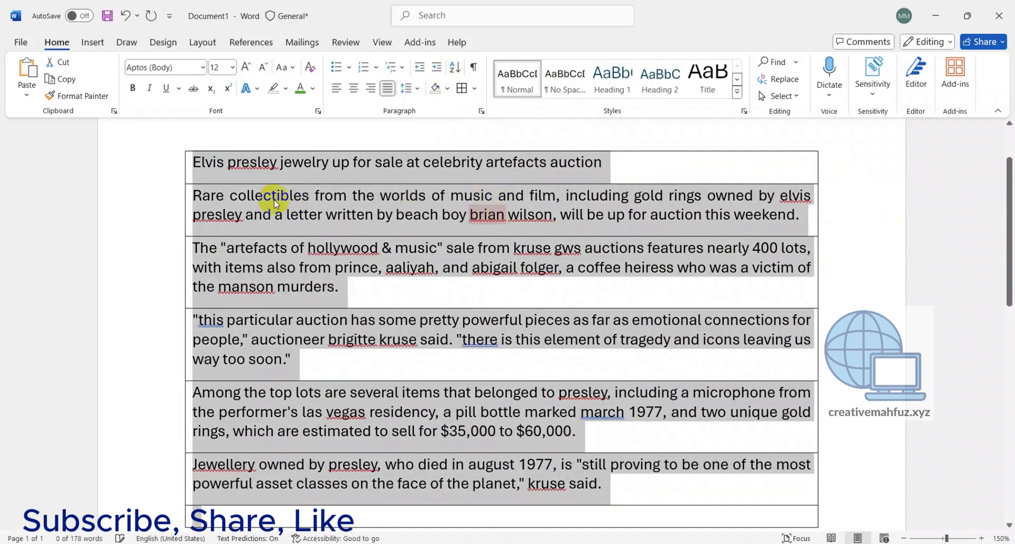
{"action": "left_click", "coordinate": [474, 89]}
{"action": "left_click", "coordinate": [508, 182]}
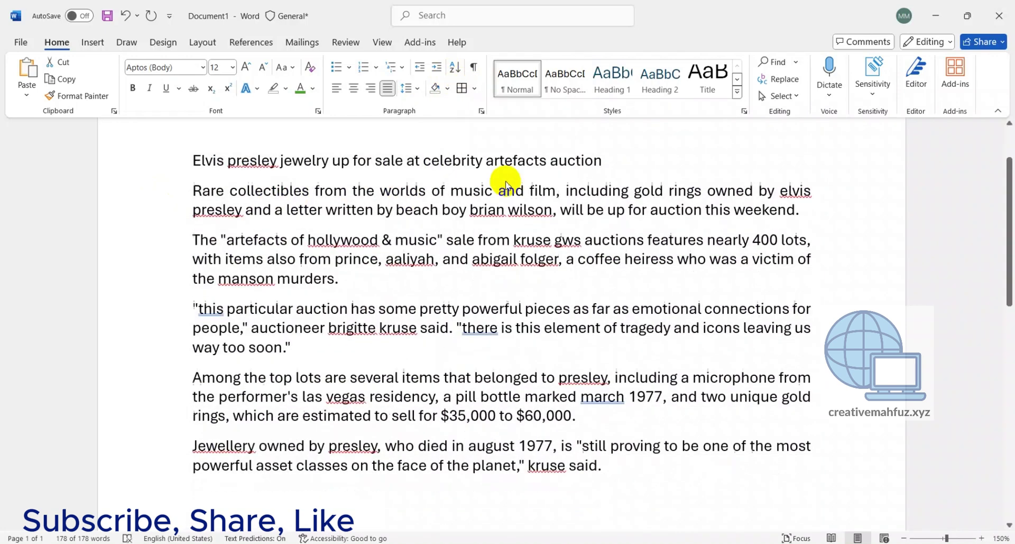
{"action": "left_click", "coordinate": [475, 90]}
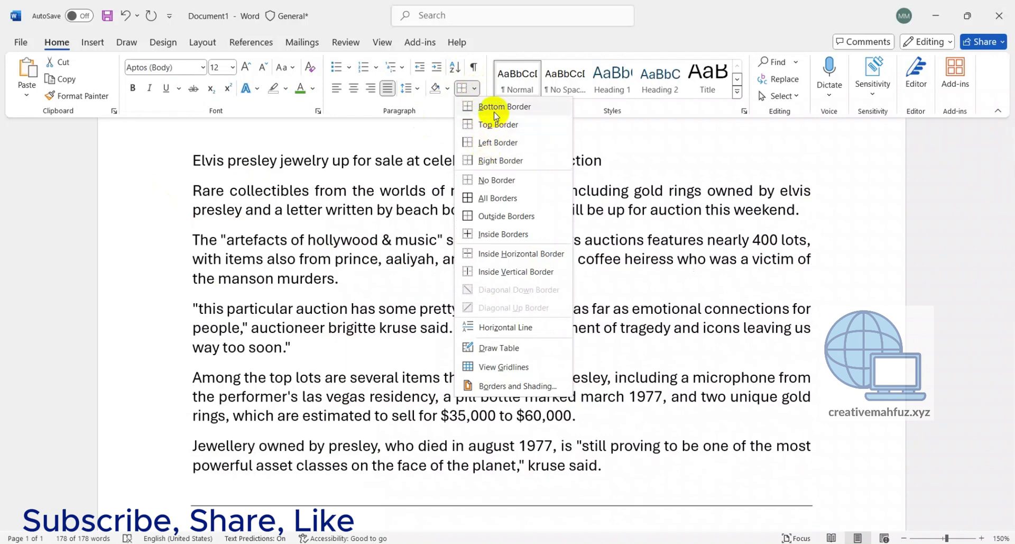
{"action": "key", "text": "ctrl+a"}
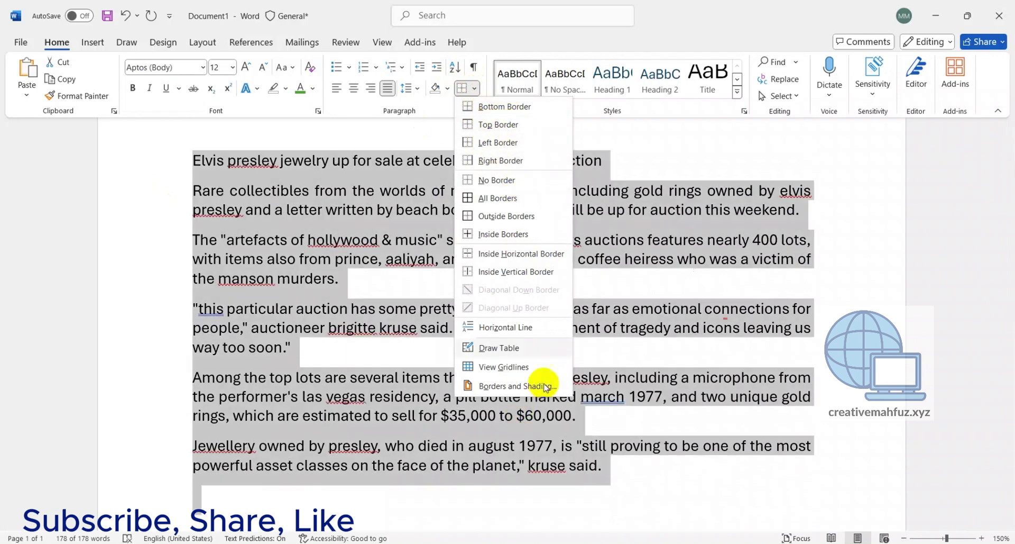
{"action": "left_click", "coordinate": [633, 207]}
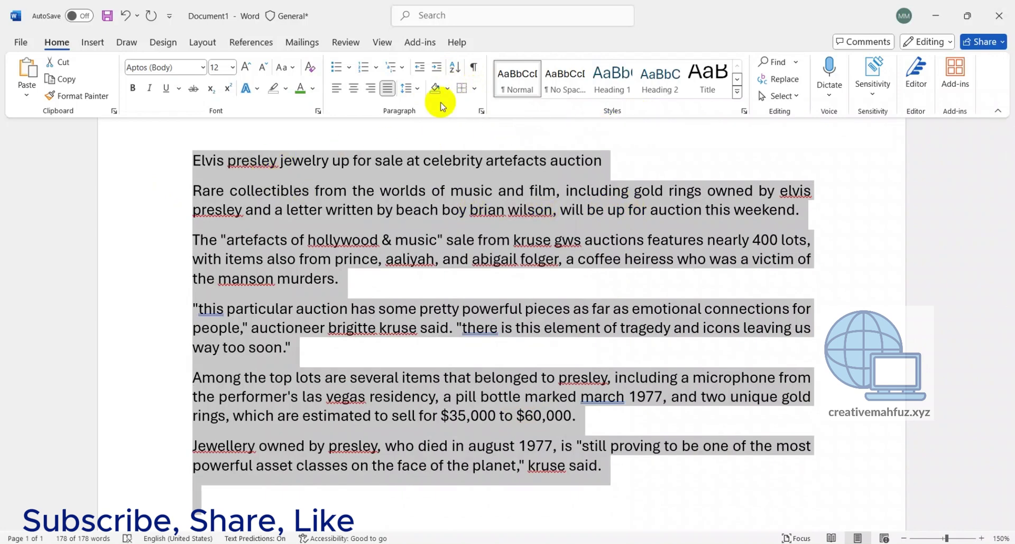
{"action": "left_click", "coordinate": [518, 89]}
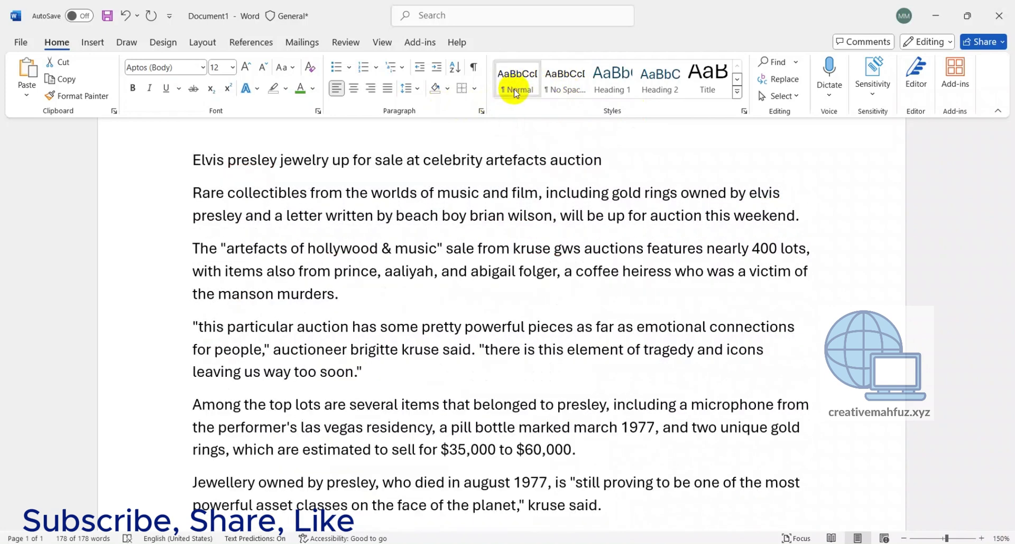
Apply Normal, No Spacing, Heading 1, Heading 2, then Heading 3, and expand the Styles gallery
{"action": "left_click", "coordinate": [516, 91]}
{"action": "left_click", "coordinate": [518, 93]}
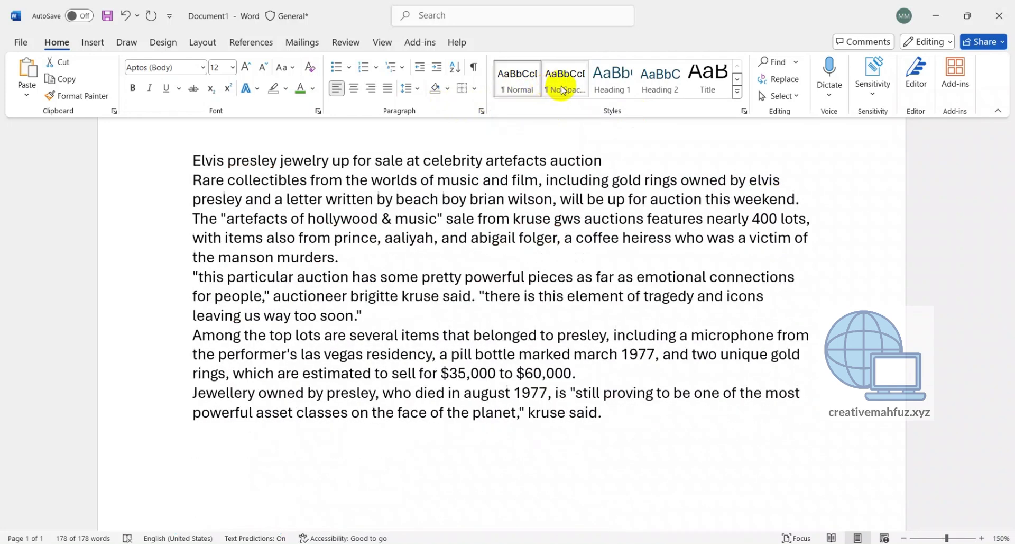
{"action": "left_click", "coordinate": [562, 89]}
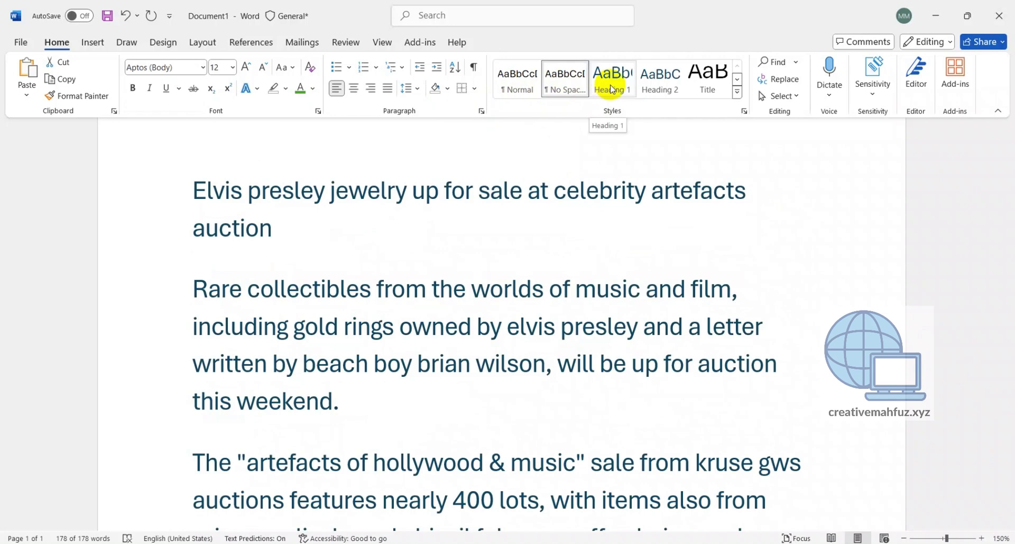
{"action": "left_click", "coordinate": [611, 89]}
{"action": "left_click", "coordinate": [658, 90]}
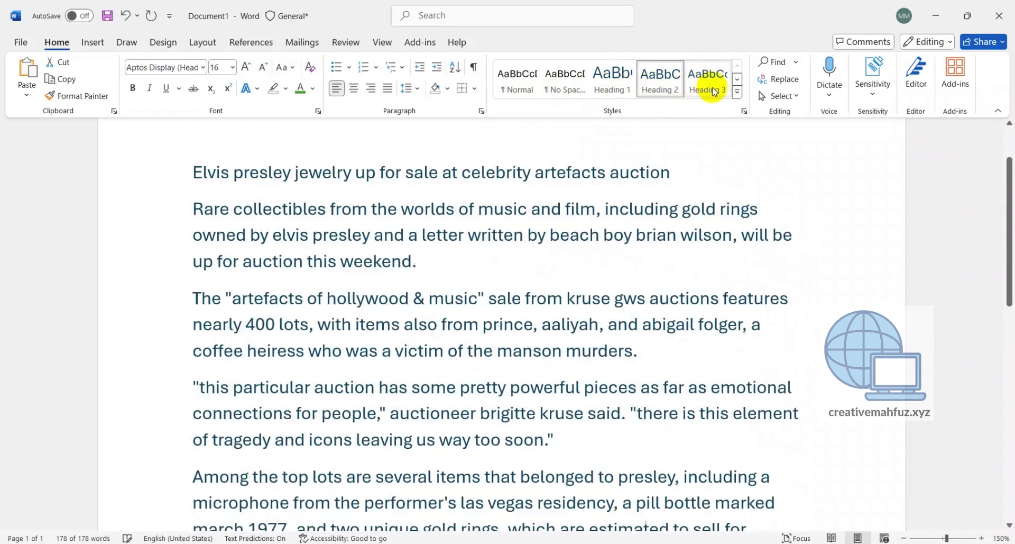
{"action": "left_click", "coordinate": [707, 85]}
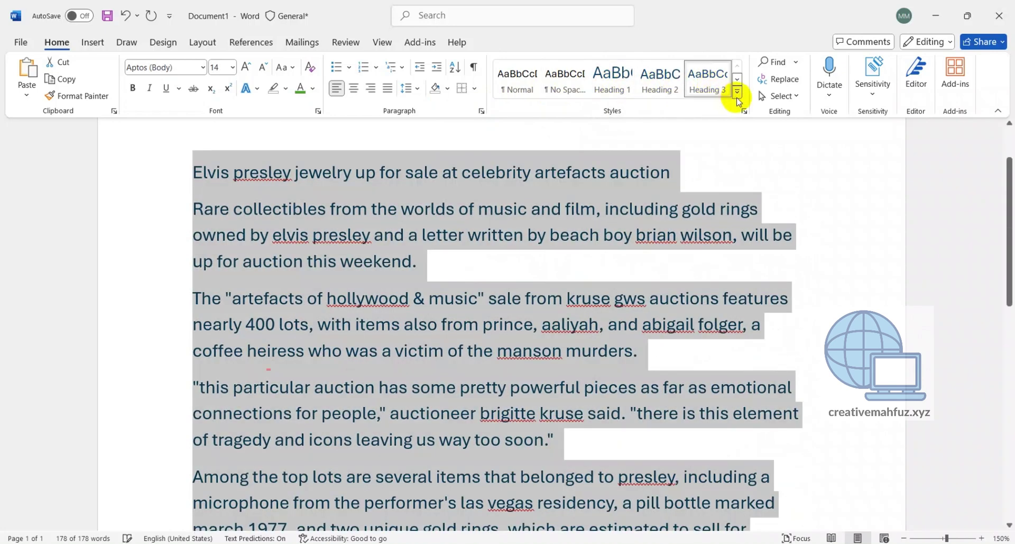
{"action": "left_click", "coordinate": [738, 95]}
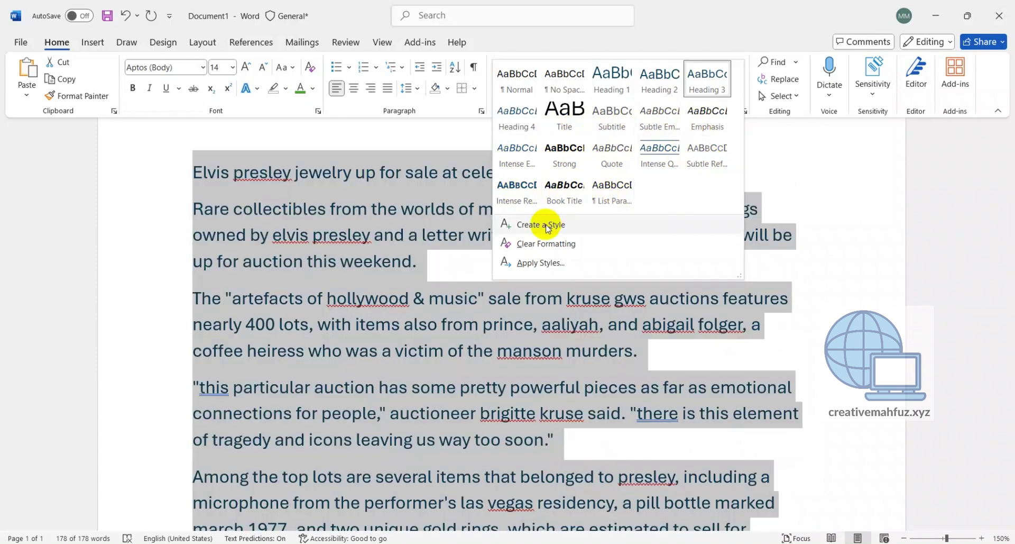
Create a style from the article's formatting, enter the custom style name, and open Modify
{"action": "left_click", "coordinate": [544, 224]}
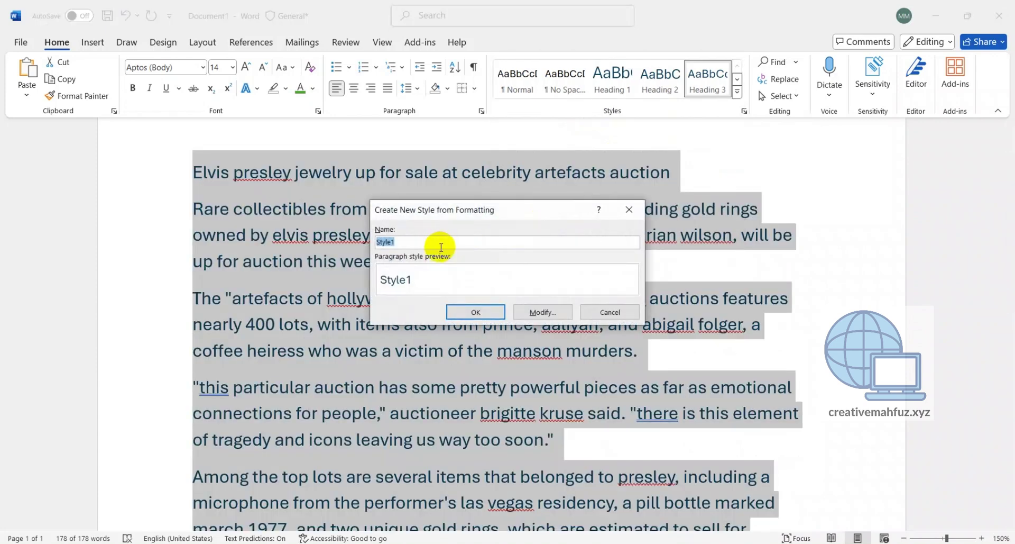
{"action": "type", "text": "m"}
{"action": "type", "text": "ahfu"}
{"action": "type", "text": "z e"}
{"action": "key", "text": "BackSpace"}
{"action": "type", "text": "ng"}
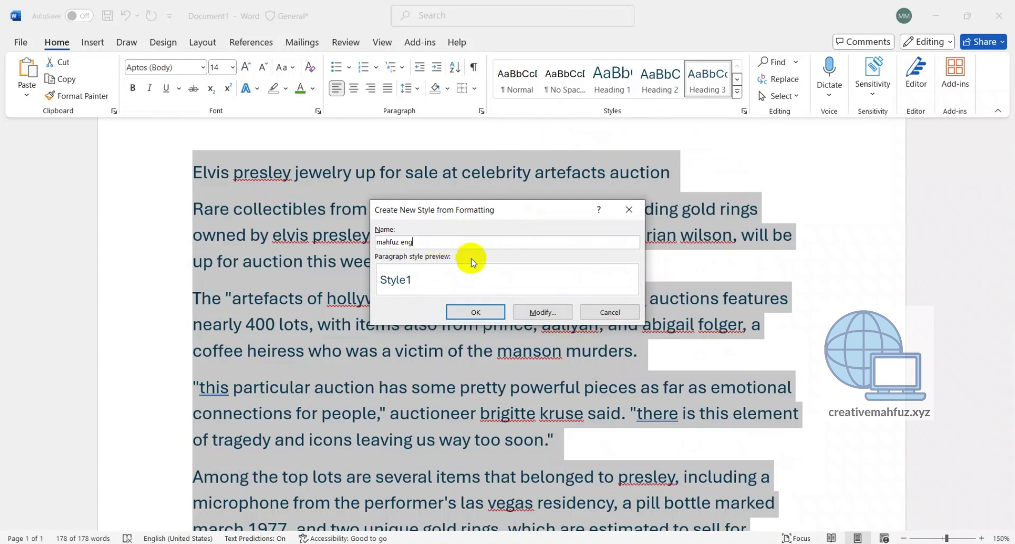
{"action": "left_click", "coordinate": [537, 312]}
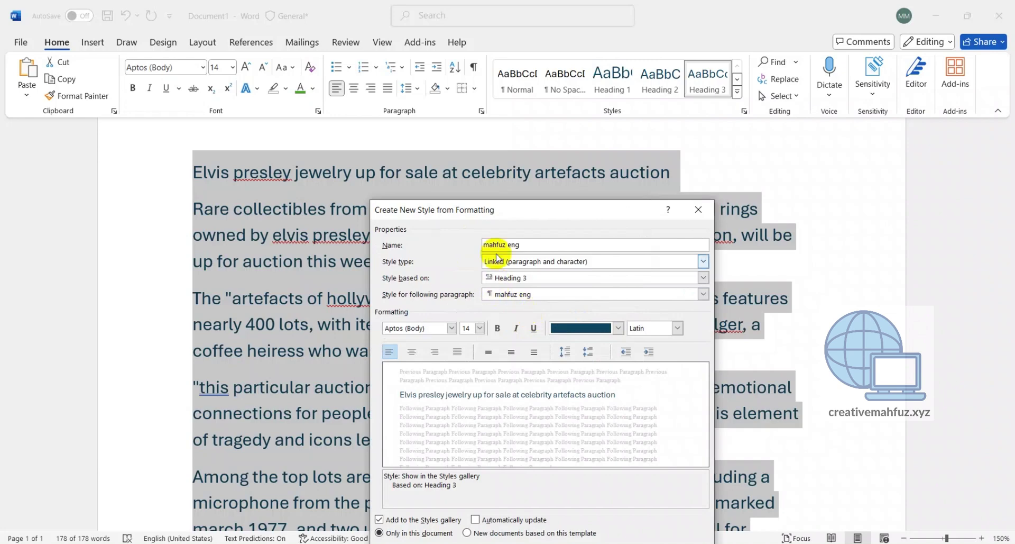
Make the new style Times New Roman 14 pt based on Normal, Automatic colour, and save it
{"action": "left_click_drag", "start_coordinate": [518, 208], "coordinate": [696, 95]}
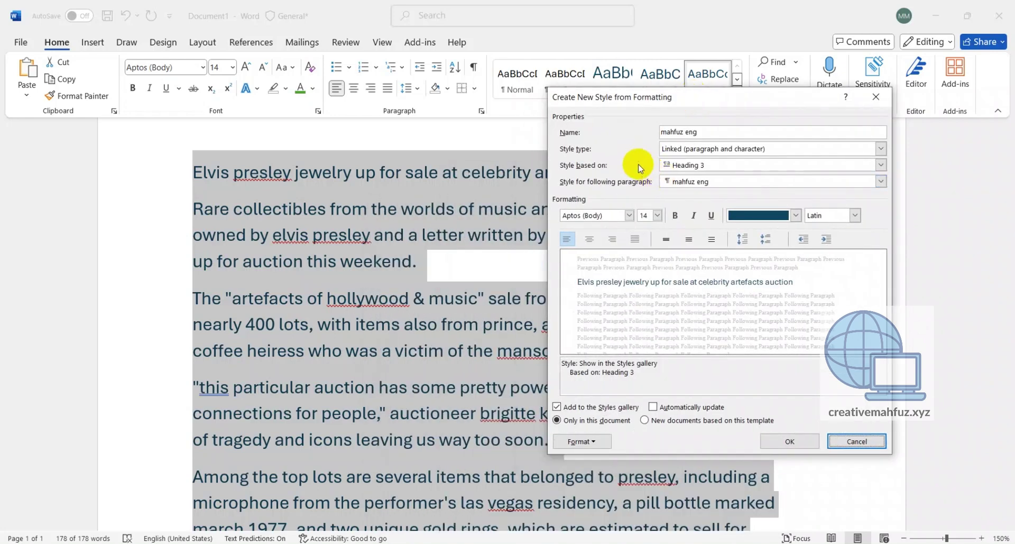
{"action": "left_click", "coordinate": [736, 167]}
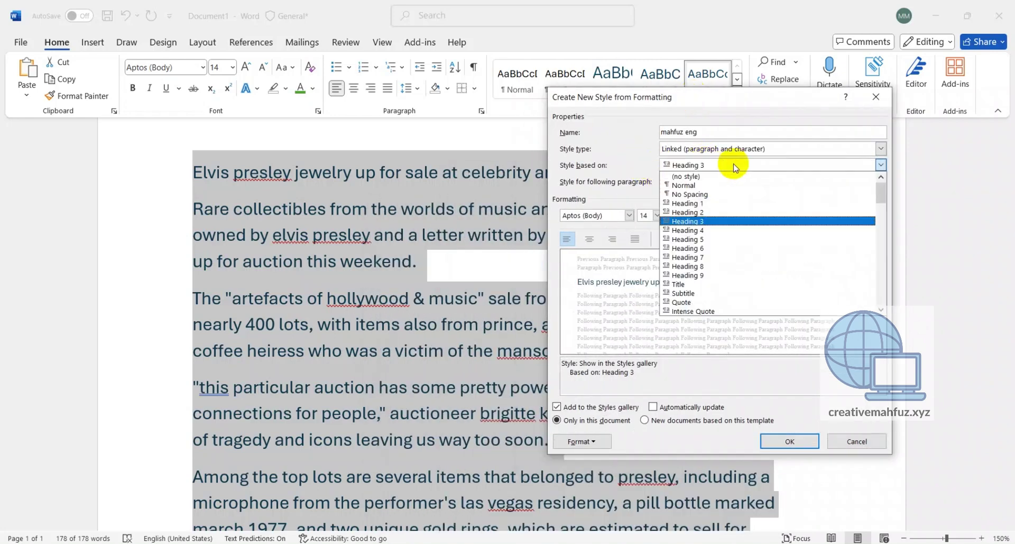
{"action": "left_click", "coordinate": [706, 185]}
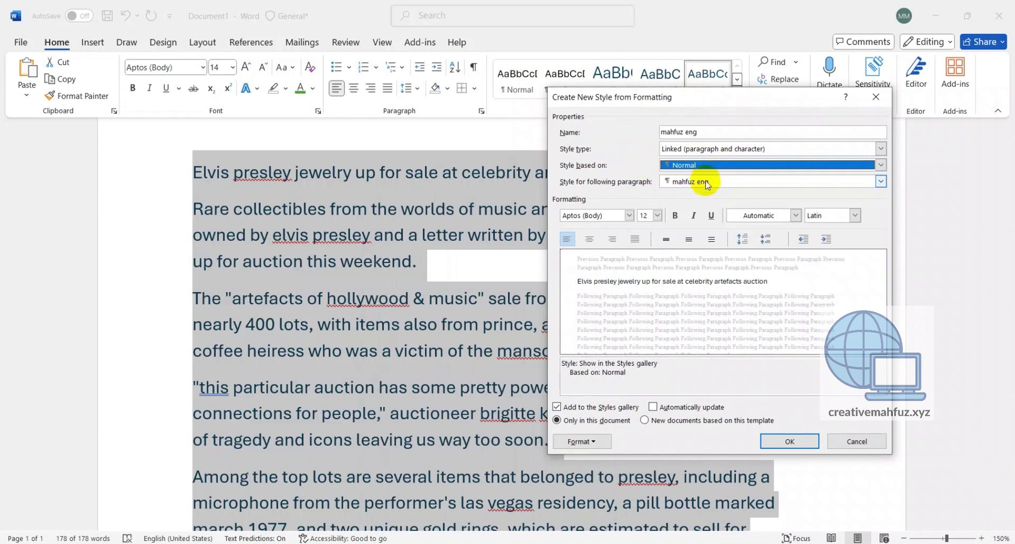
{"action": "left_click", "coordinate": [629, 216]}
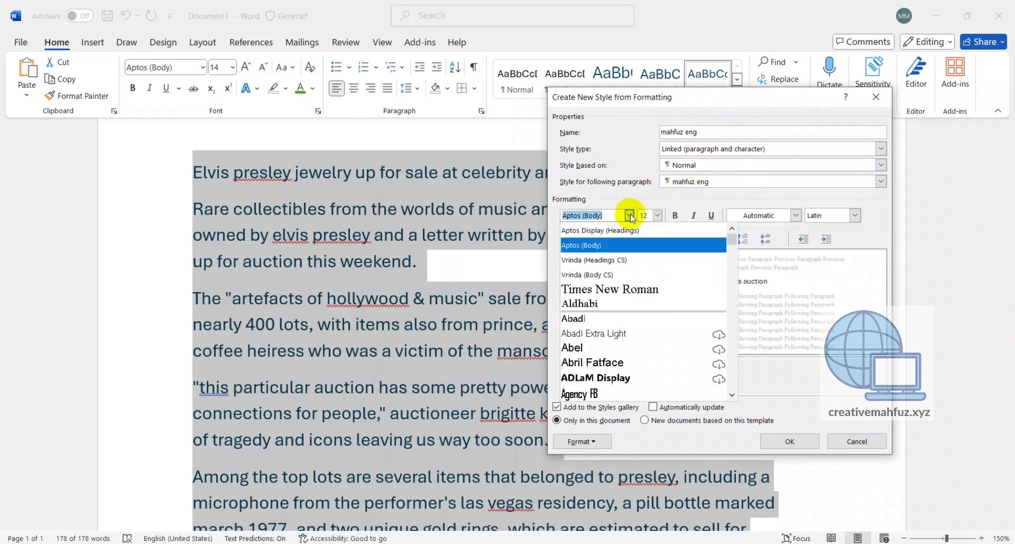
{"action": "left_click", "coordinate": [615, 287]}
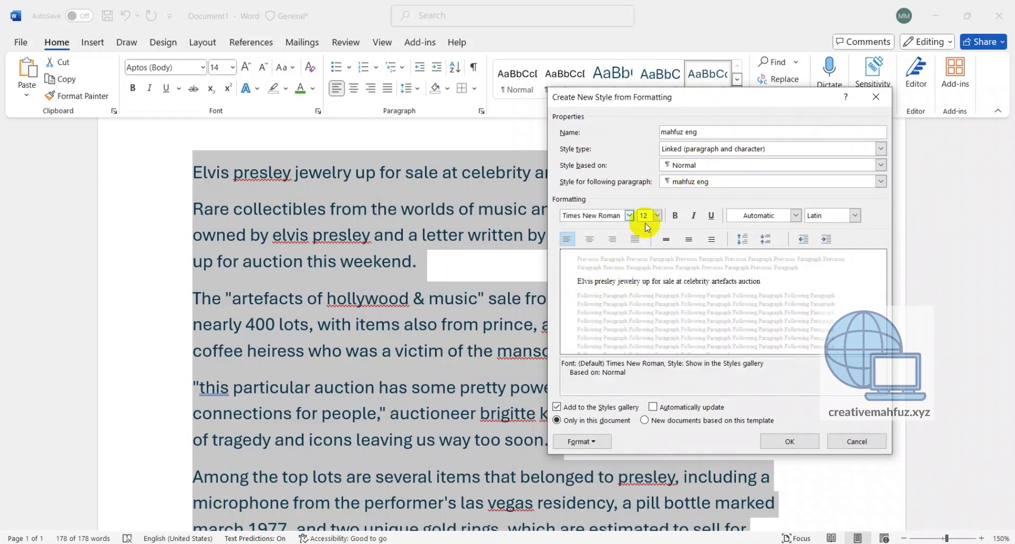
{"action": "left_click", "coordinate": [657, 215]}
{"action": "left_click", "coordinate": [645, 272]}
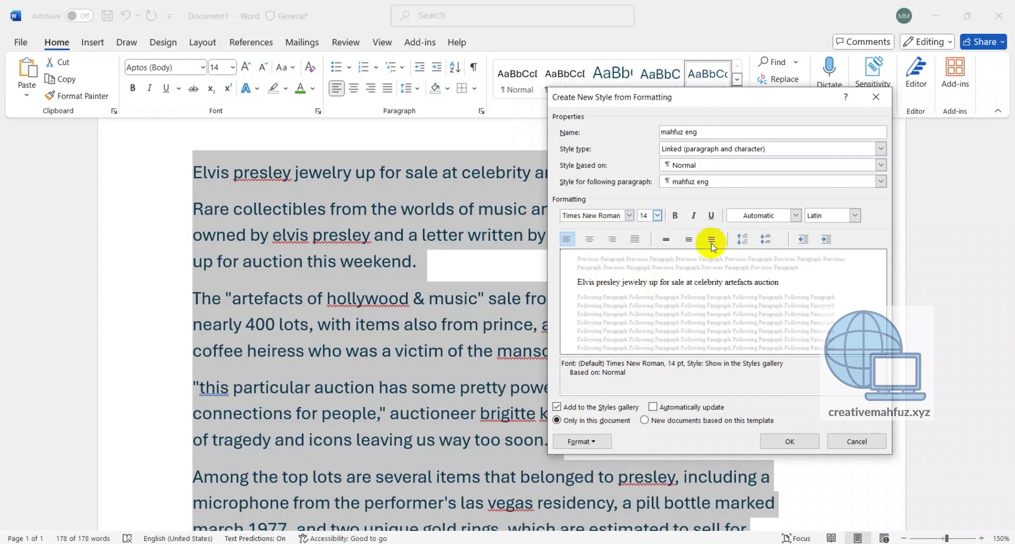
{"action": "left_click", "coordinate": [795, 215]}
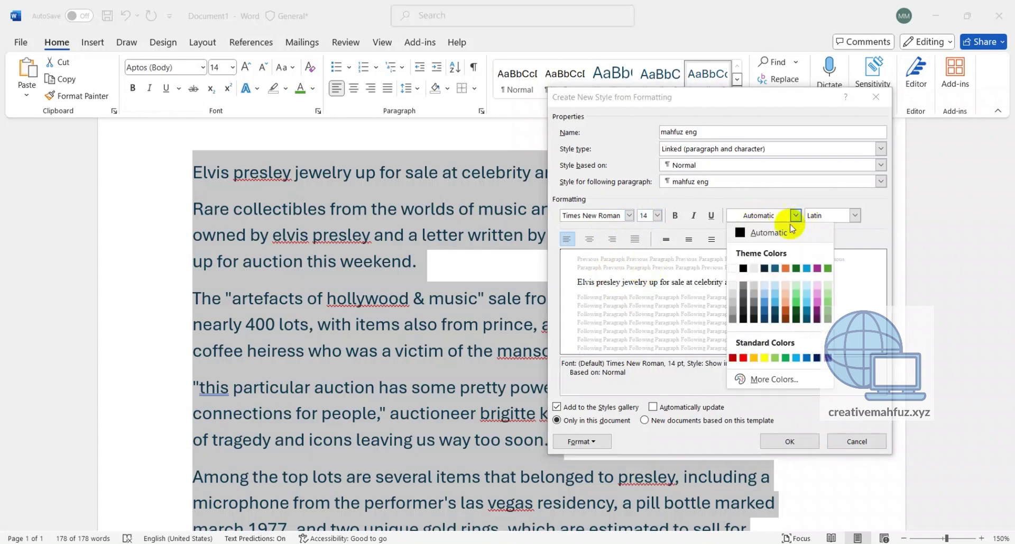
{"action": "left_click", "coordinate": [770, 228]}
{"action": "left_click", "coordinate": [855, 216]}
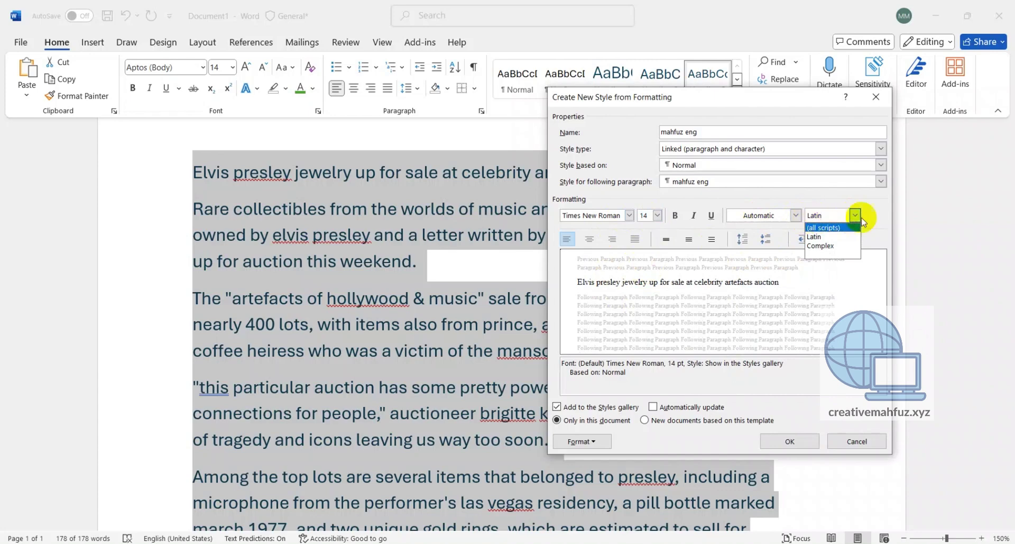
{"action": "left_click", "coordinate": [880, 217]}
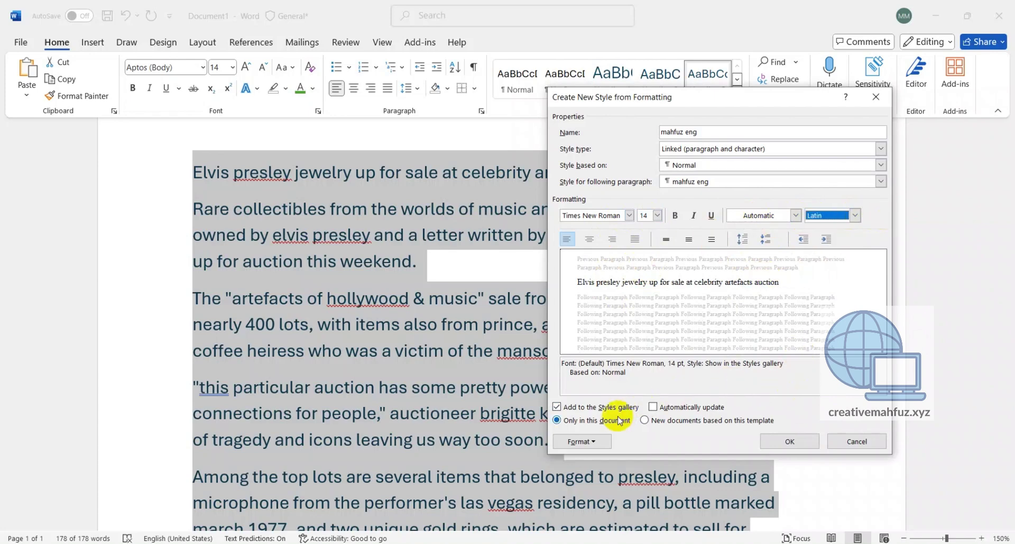
{"action": "left_click", "coordinate": [793, 440]}
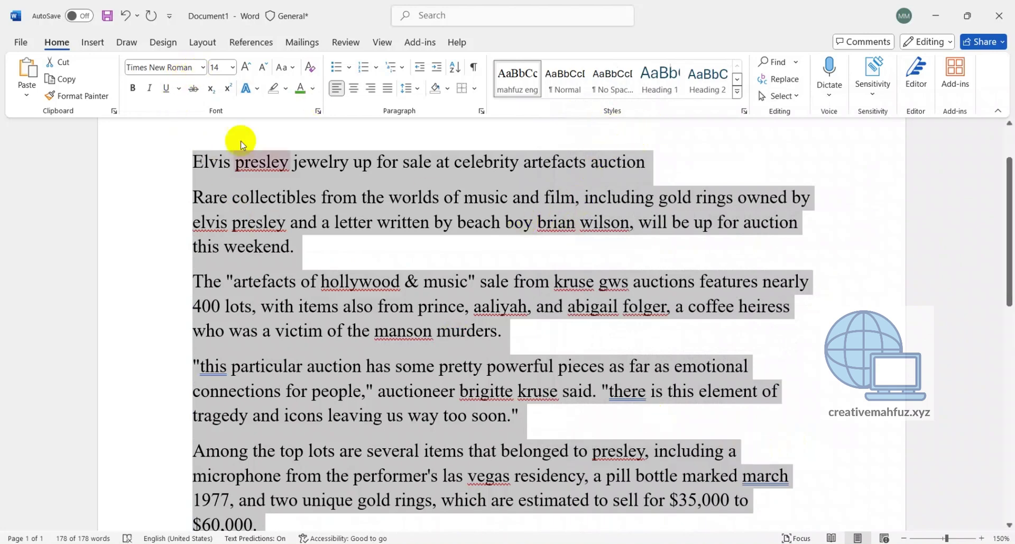
{"action": "left_click", "coordinate": [203, 68]}
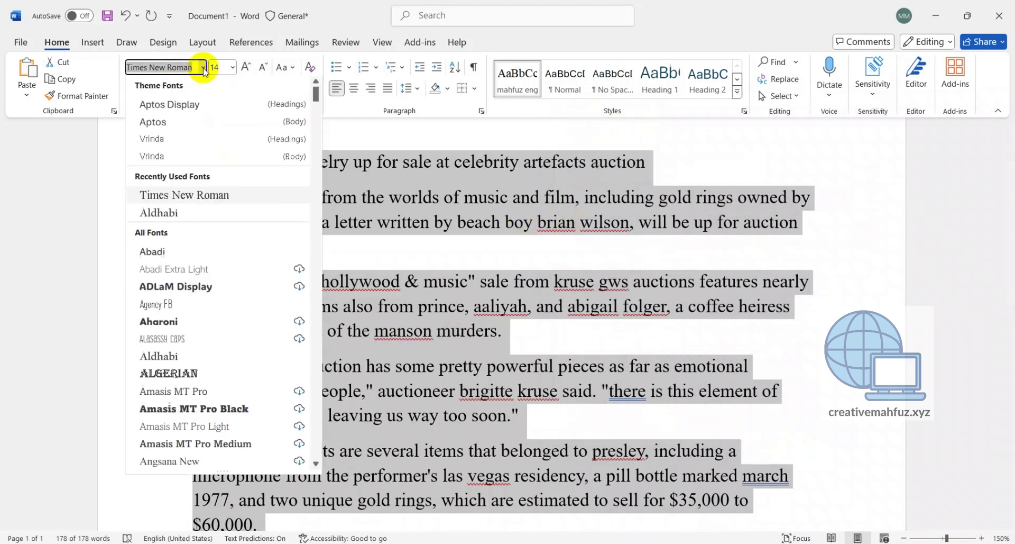
{"action": "left_click", "coordinate": [183, 105]}
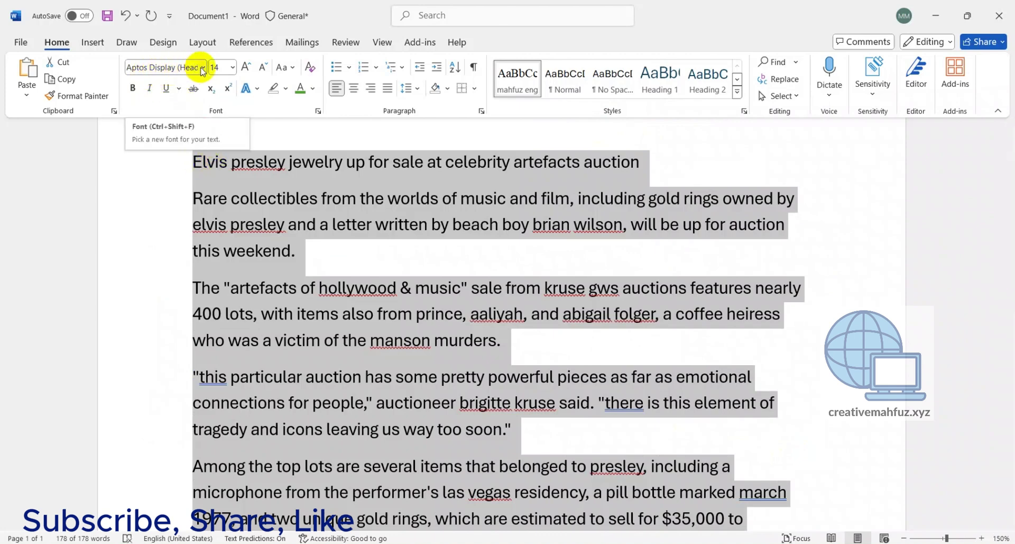
{"action": "left_click", "coordinate": [232, 67]}
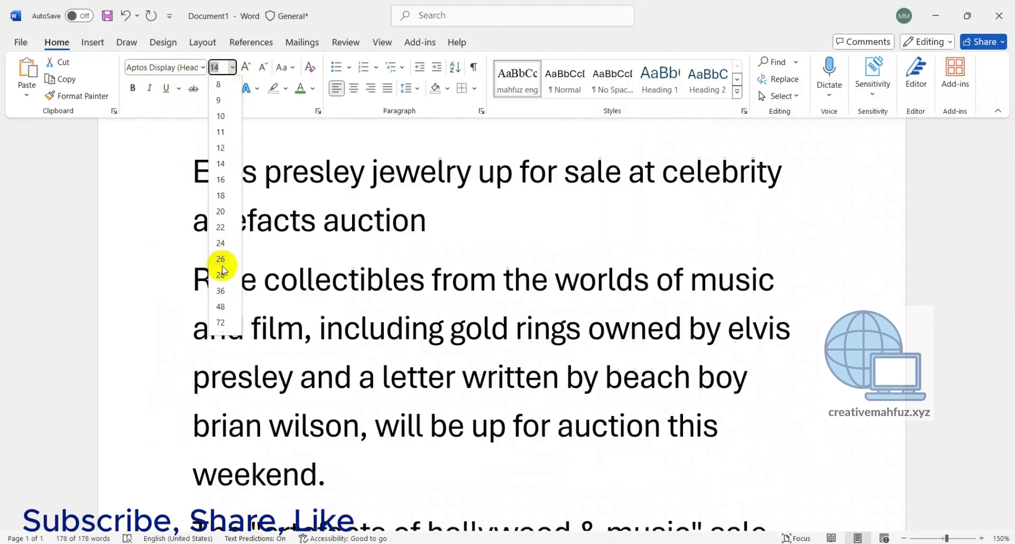
{"action": "left_click", "coordinate": [220, 258]}
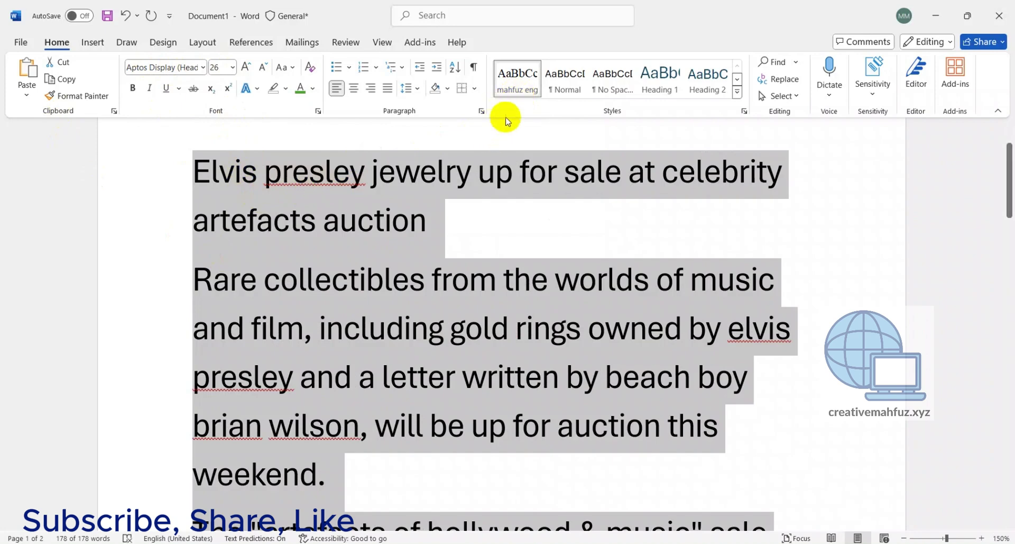
{"action": "left_click", "coordinate": [515, 87]}
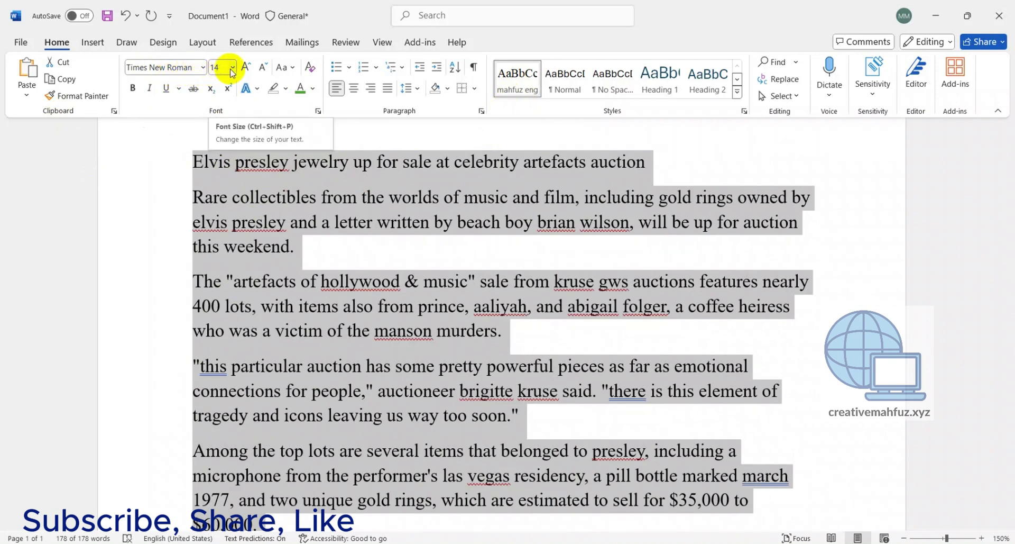
{"action": "left_click", "coordinate": [512, 90]}
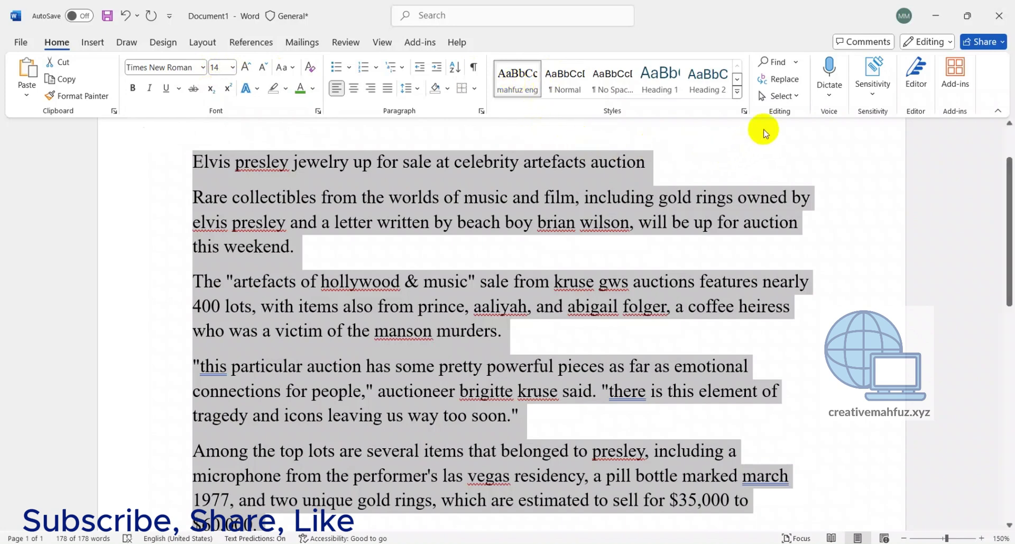
Search the Navigation pane for 'music', then bring up Find and Replace for it
{"action": "left_click", "coordinate": [777, 63]}
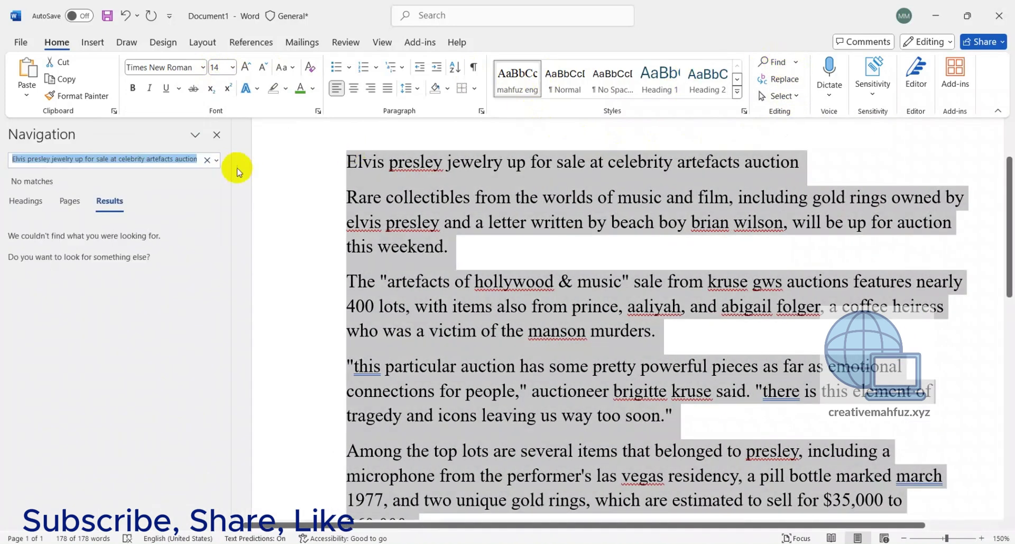
{"action": "key", "text": "BackSpace"}
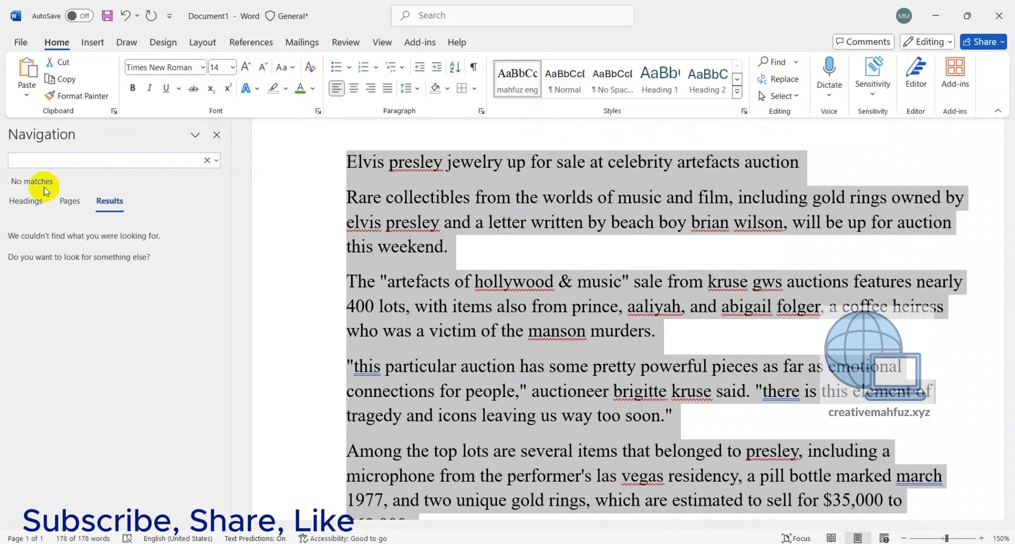
{"action": "type", "text": "mus"}
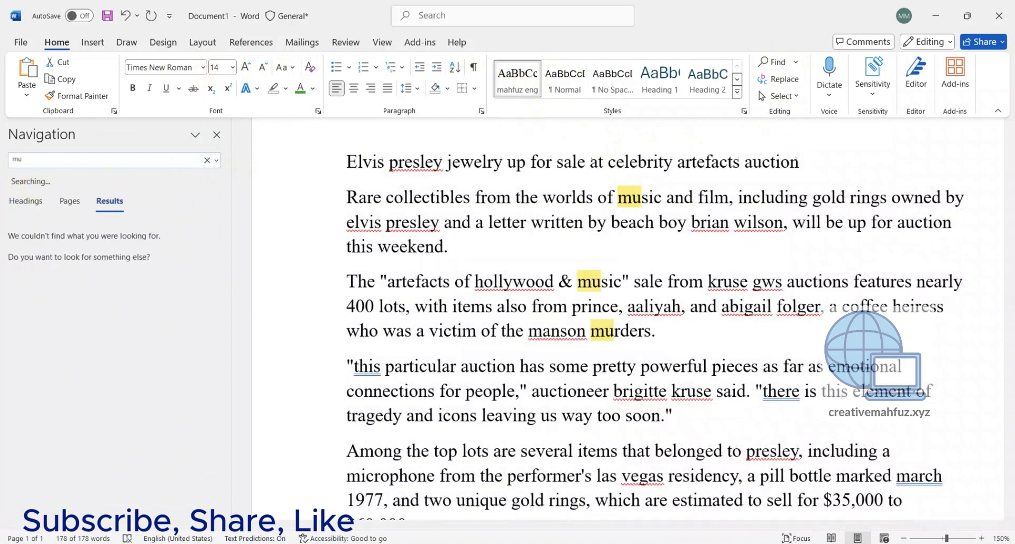
{"action": "type", "text": "ic"}
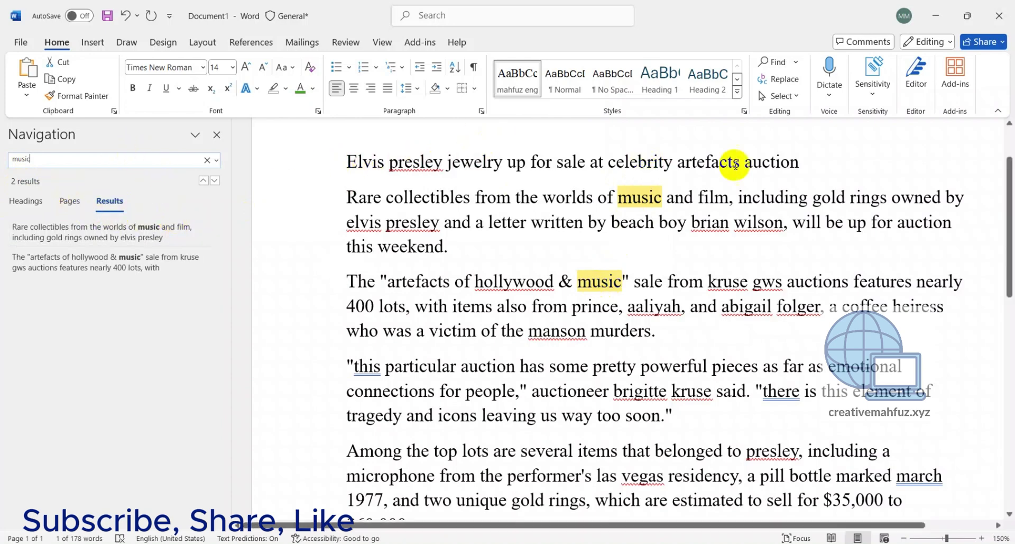
{"action": "left_click", "coordinate": [784, 79]}
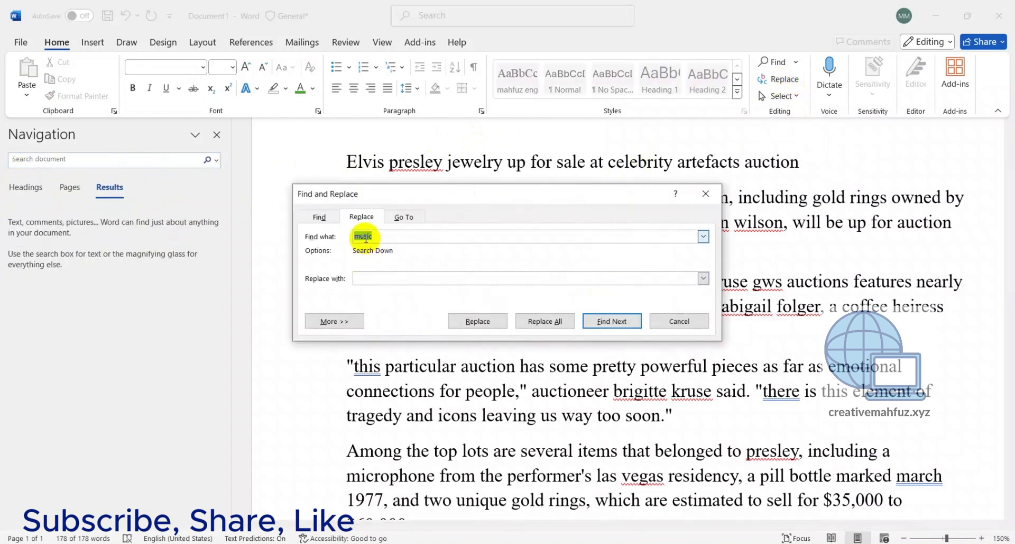
Enter 'audio' as the replacement for 'music' and Find Next through every occurrence to the end
{"action": "mouse_move", "coordinate": [404, 199]}
{"action": "left_mouse_down"}
{"action": "mouse_move", "coordinate": [503, 140]}
{"action": "mouse_move", "coordinate": [505, 235]}
{"action": "left_mouse_up"}
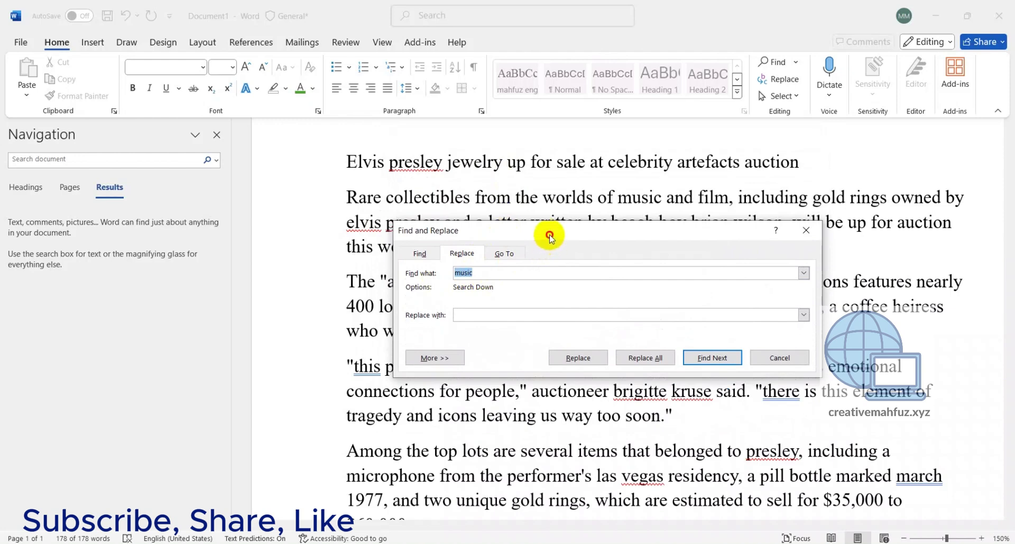
{"action": "mouse_move", "coordinate": [550, 237]}
{"action": "left_mouse_down"}
{"action": "mouse_move", "coordinate": [507, 286]}
{"action": "mouse_move", "coordinate": [518, 310]}
{"action": "left_mouse_up"}
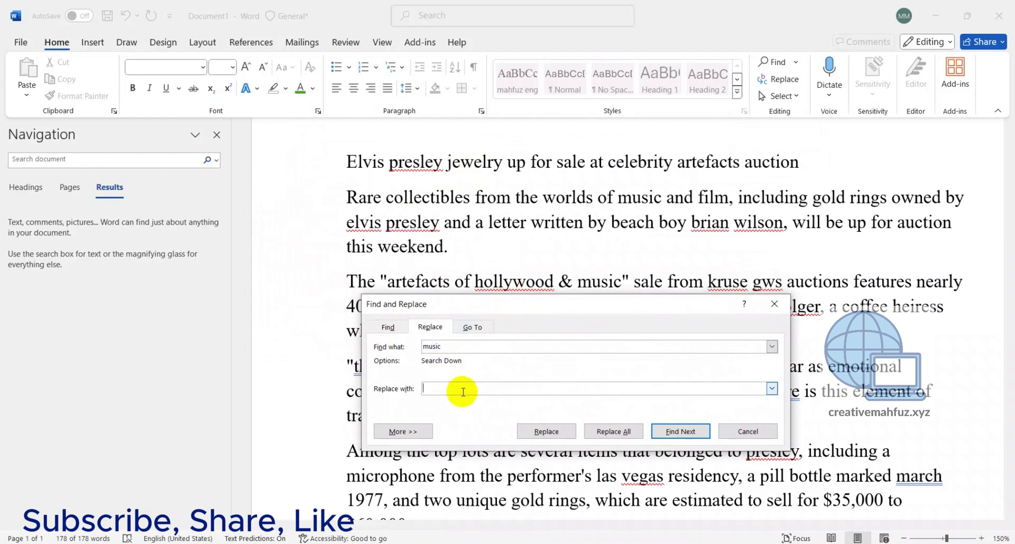
{"action": "type", "text": "au"}
{"action": "type", "text": "dio"}
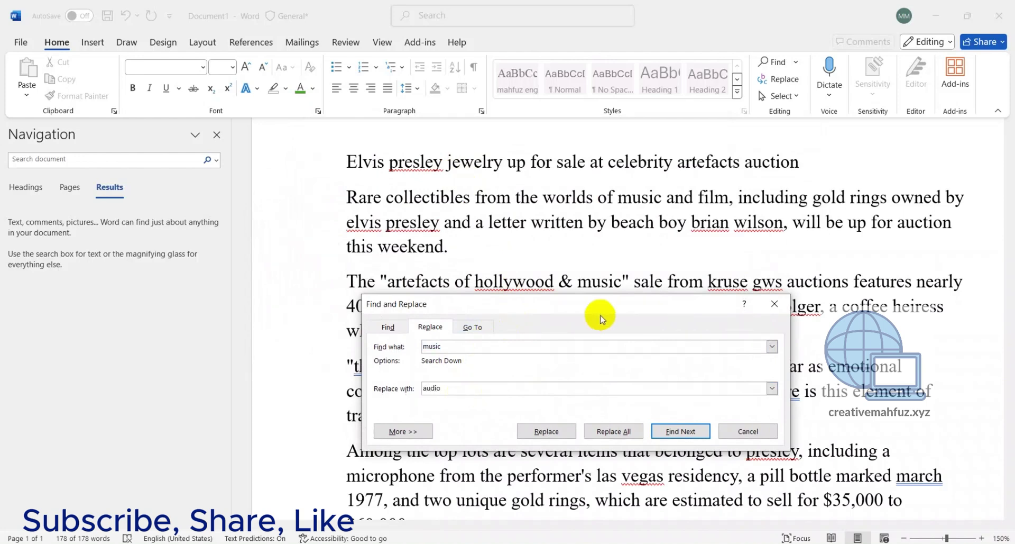
{"action": "left_click_drag", "start_coordinate": [597, 306], "coordinate": [581, 121]}
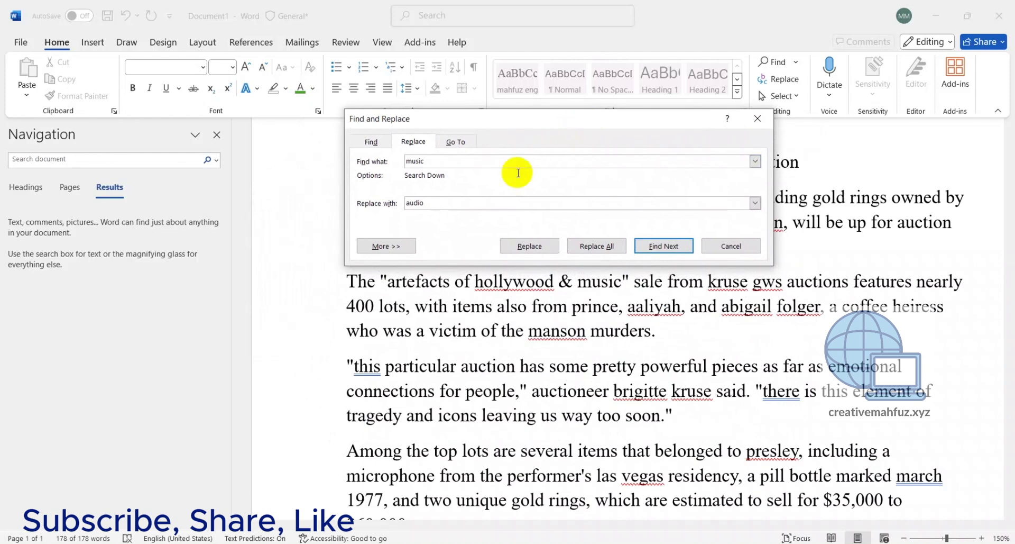
{"action": "left_click", "coordinate": [643, 248]}
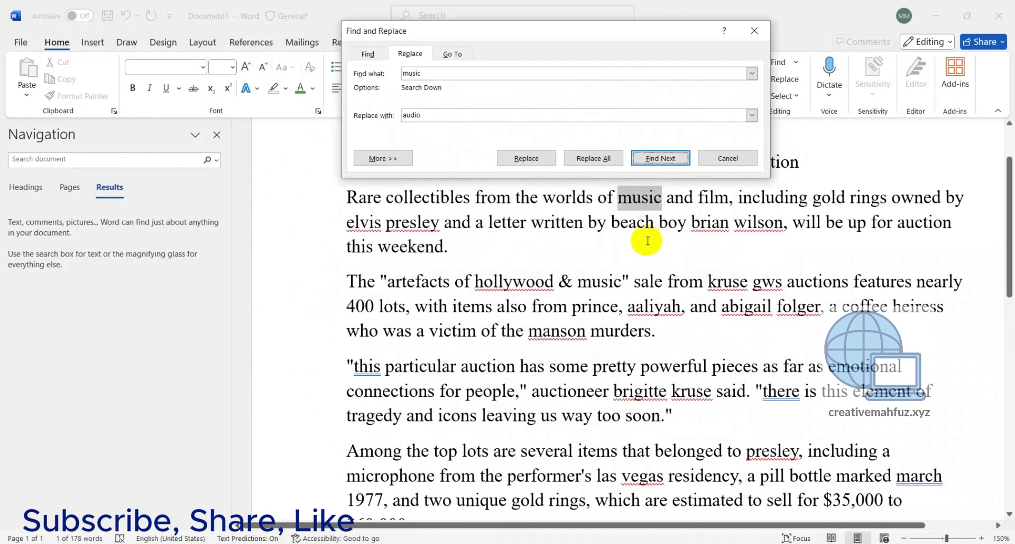
{"action": "left_click", "coordinate": [649, 158]}
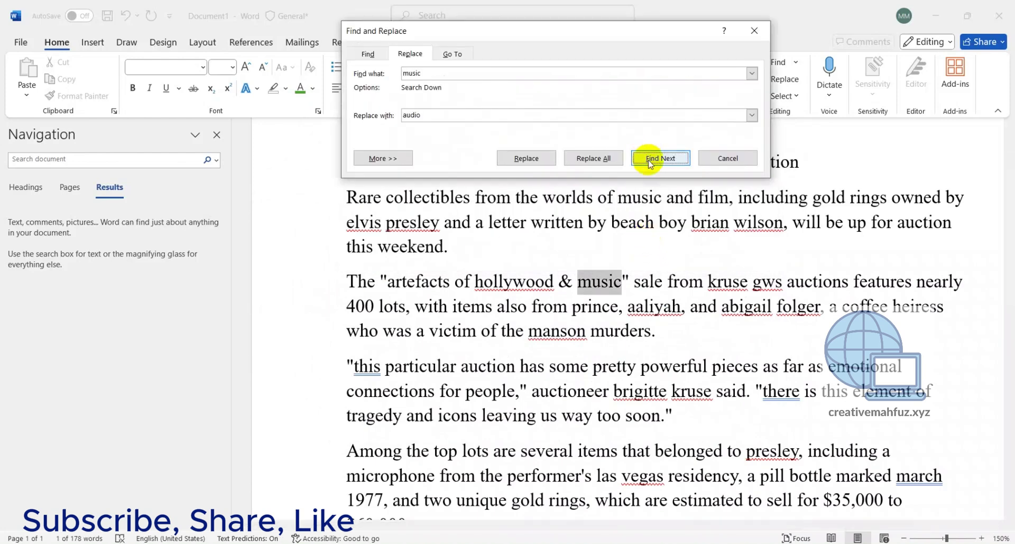
{"action": "left_click", "coordinate": [650, 159]}
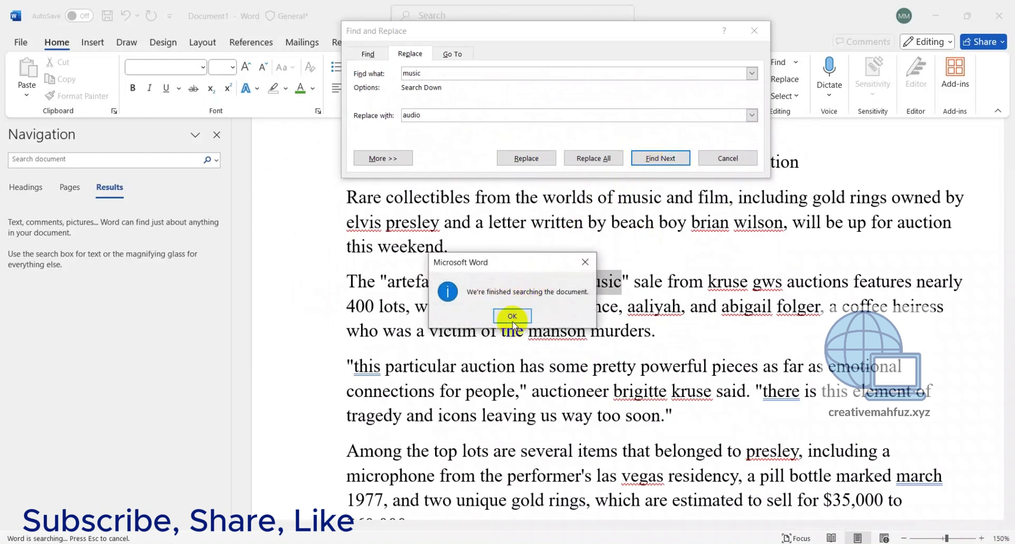
{"action": "left_click", "coordinate": [513, 316]}
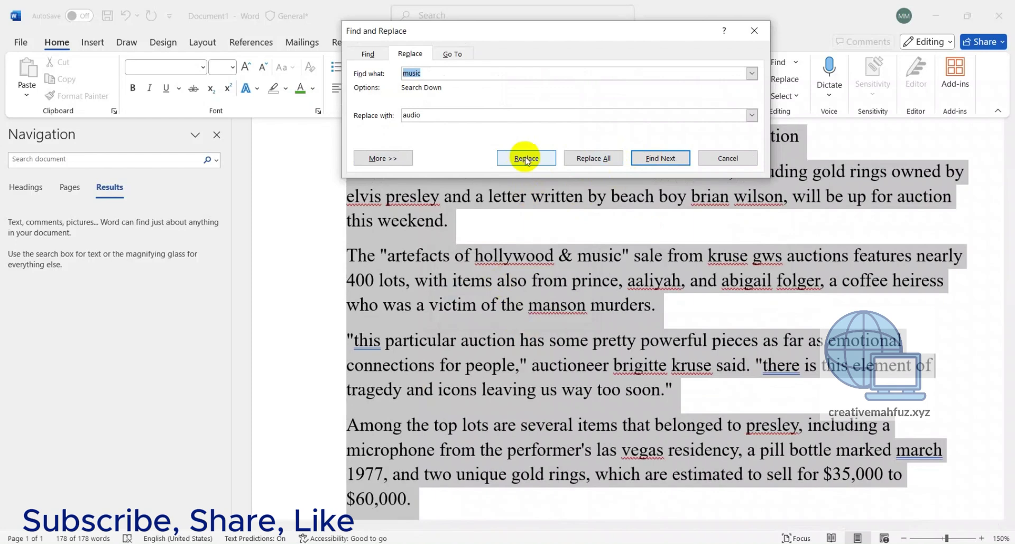
Replace both occurrences of 'music' with 'audio', continuing from the document start, then close Find and Replace
{"action": "left_click", "coordinate": [526, 158]}
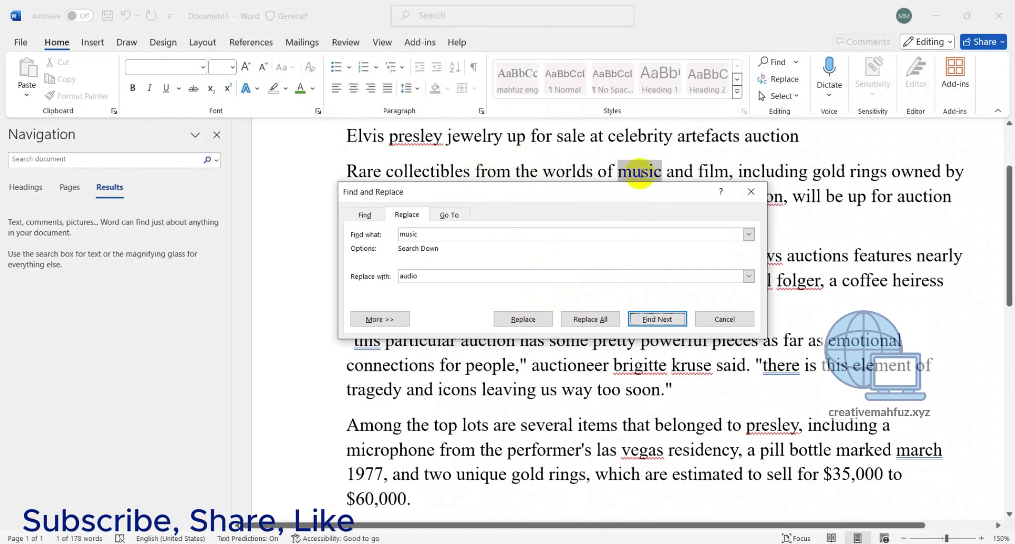
{"action": "left_click", "coordinate": [523, 319]}
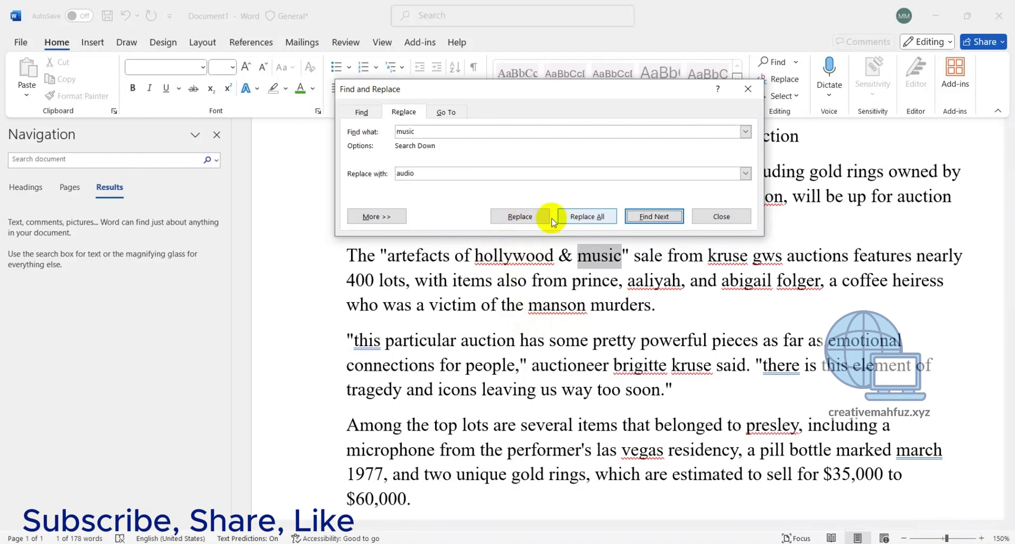
{"action": "left_click", "coordinate": [587, 217]}
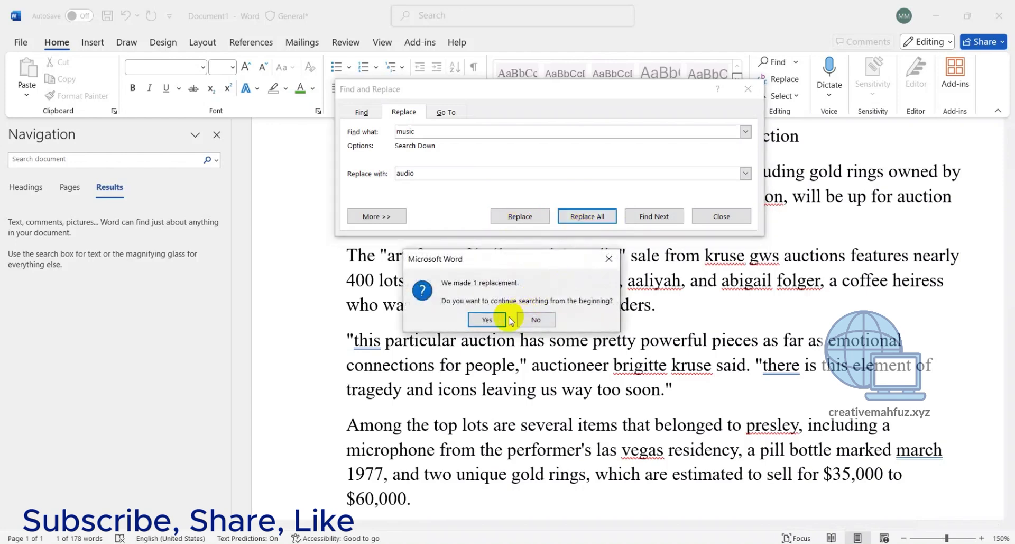
{"action": "left_click", "coordinate": [489, 321]}
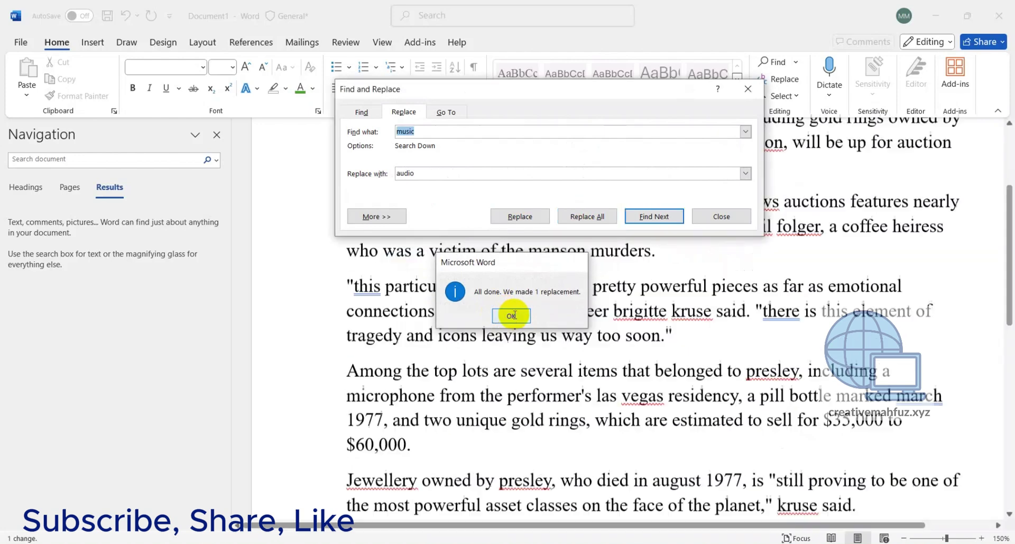
{"action": "left_click", "coordinate": [512, 314]}
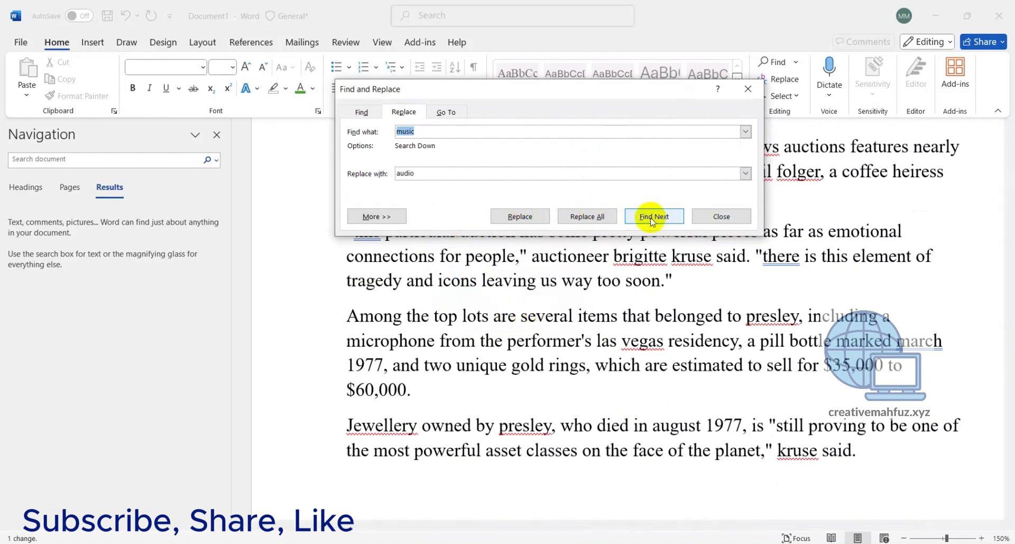
{"action": "left_click", "coordinate": [733, 217]}
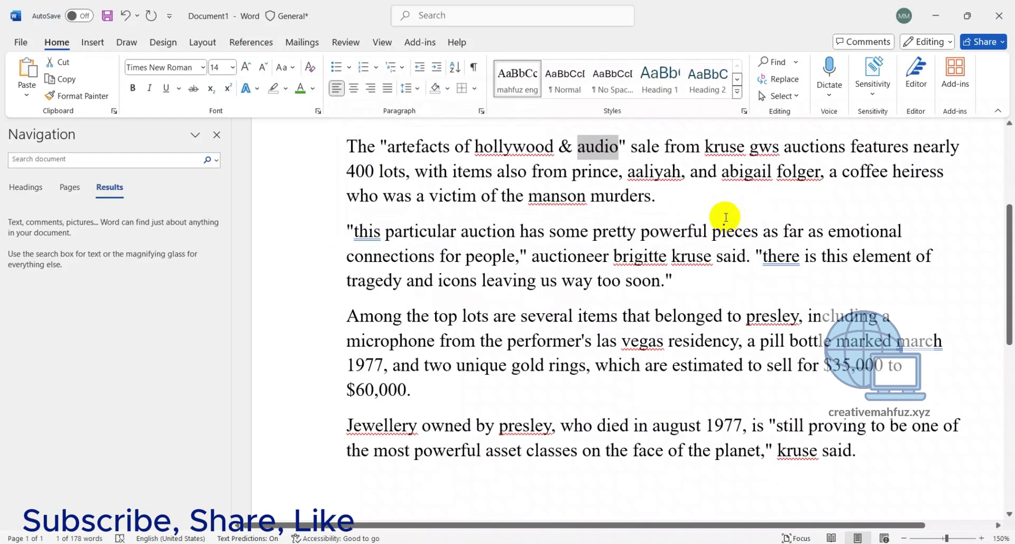
Reopen Find and Replace with 'audio' in both fields, expand More search options, and move the dialog aside
{"action": "scroll", "coordinate": [634, 201], "scroll_direction": "up", "scroll_amount": 2}
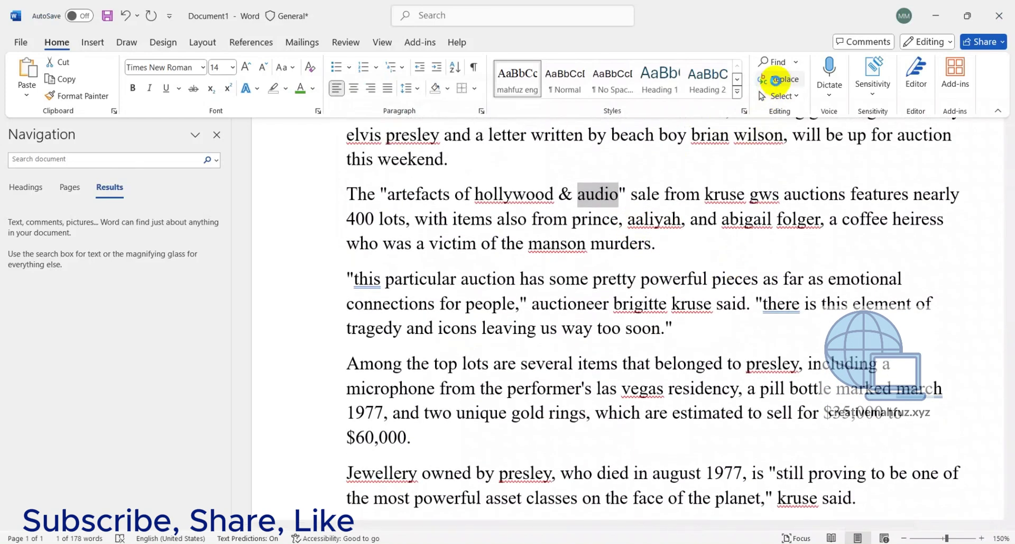
{"action": "left_click", "coordinate": [775, 79]}
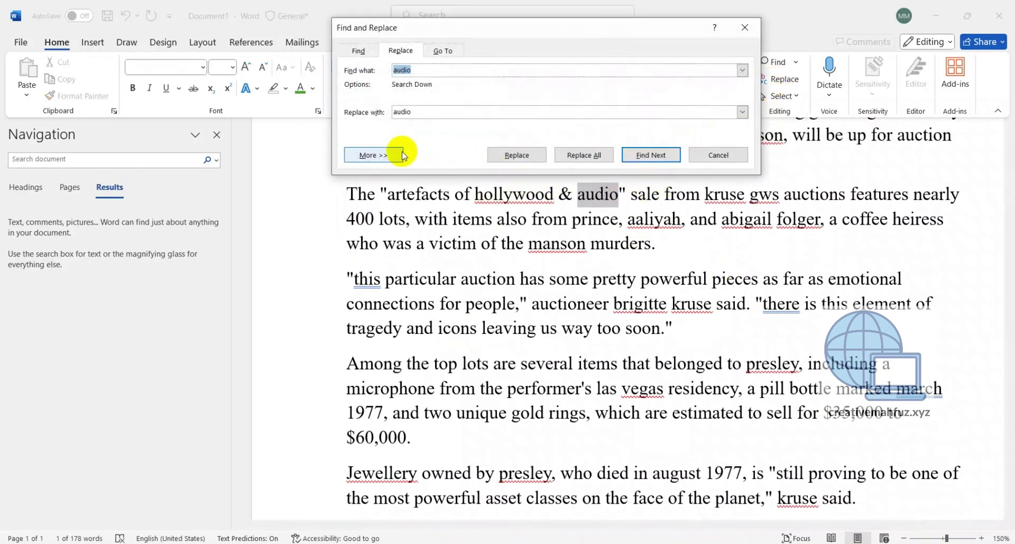
{"action": "left_click", "coordinate": [375, 155]}
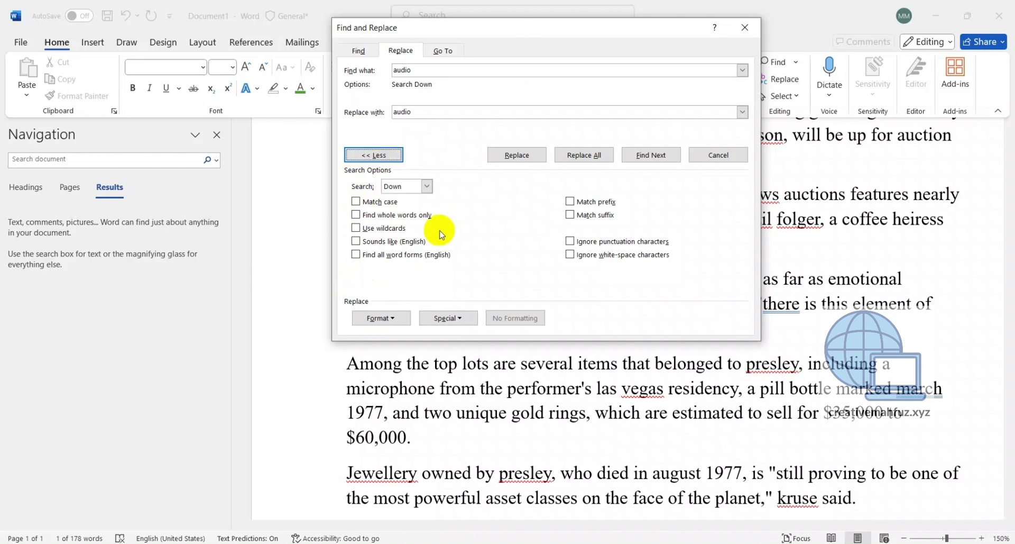
{"action": "left_click_drag", "start_coordinate": [555, 36], "coordinate": [599, 136]}
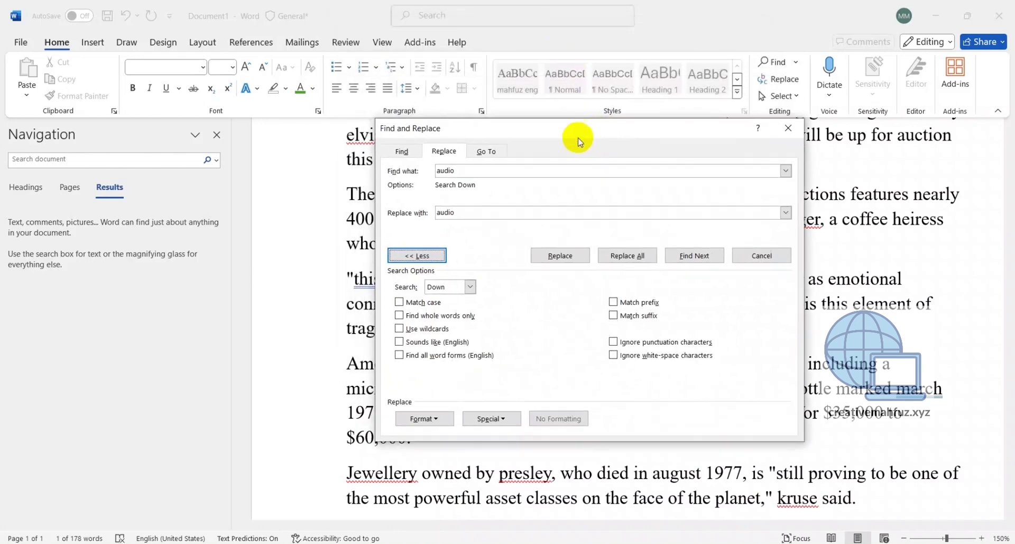
Use Go To to jump to page 1, then to section 2
{"action": "left_click", "coordinate": [489, 152]}
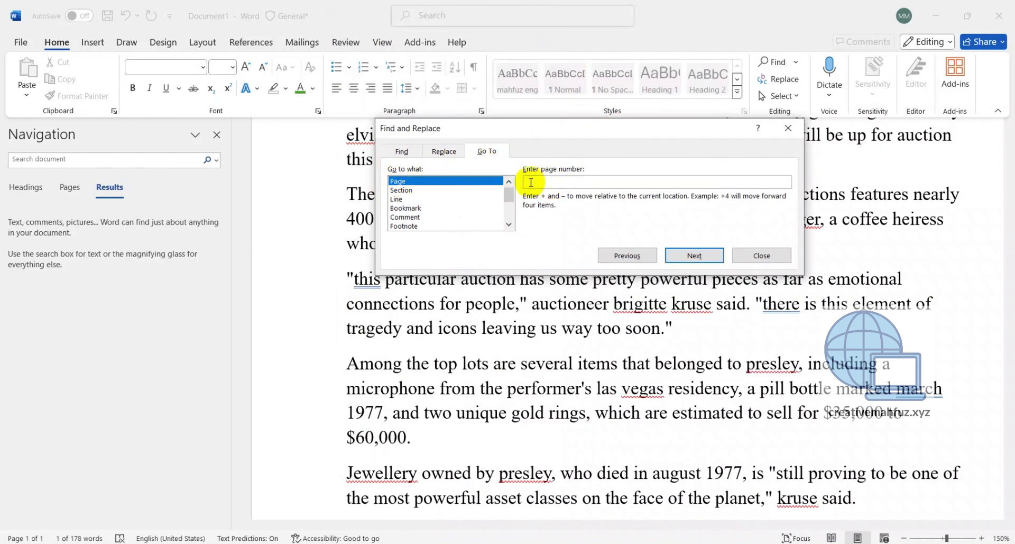
{"action": "type", "text": "1"}
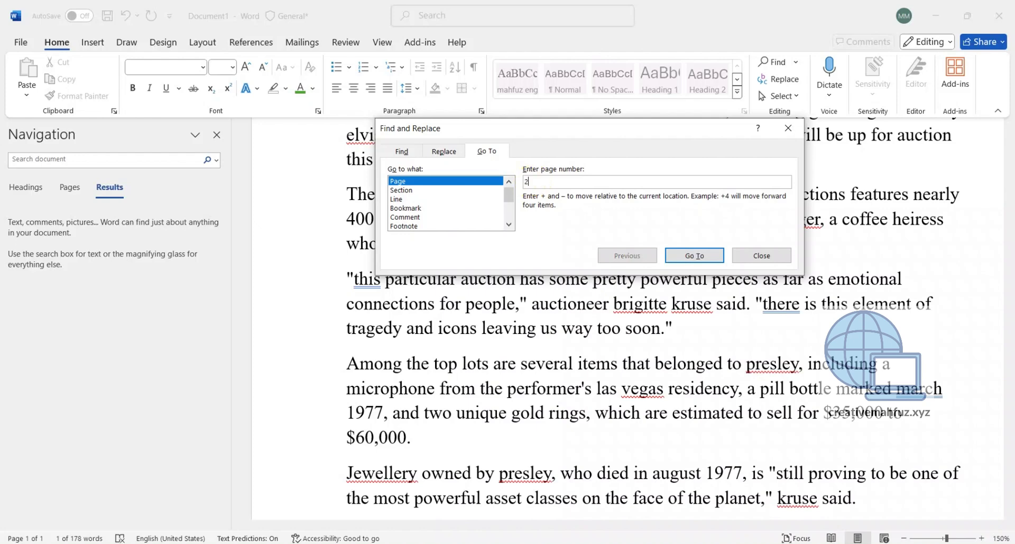
{"action": "left_click", "coordinate": [688, 257]}
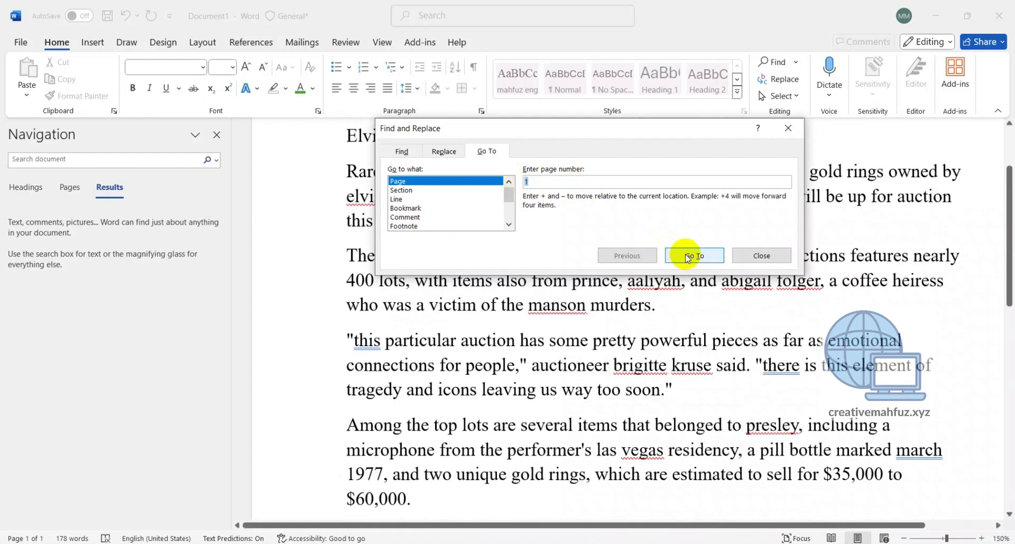
{"action": "left_click", "coordinate": [428, 191]}
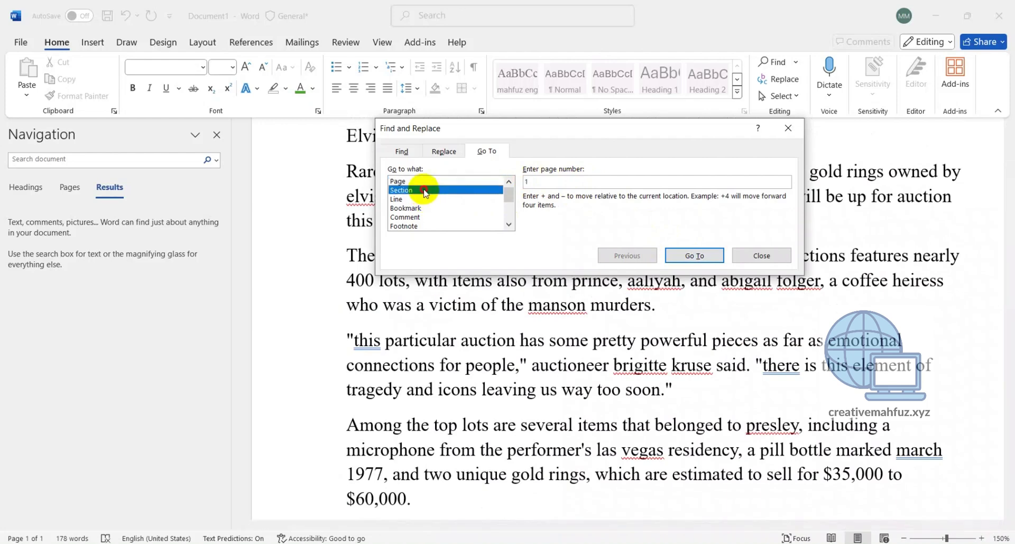
{"action": "left_click", "coordinate": [540, 181]}
{"action": "type", "text": "2"}
{"action": "left_click", "coordinate": [693, 257]}
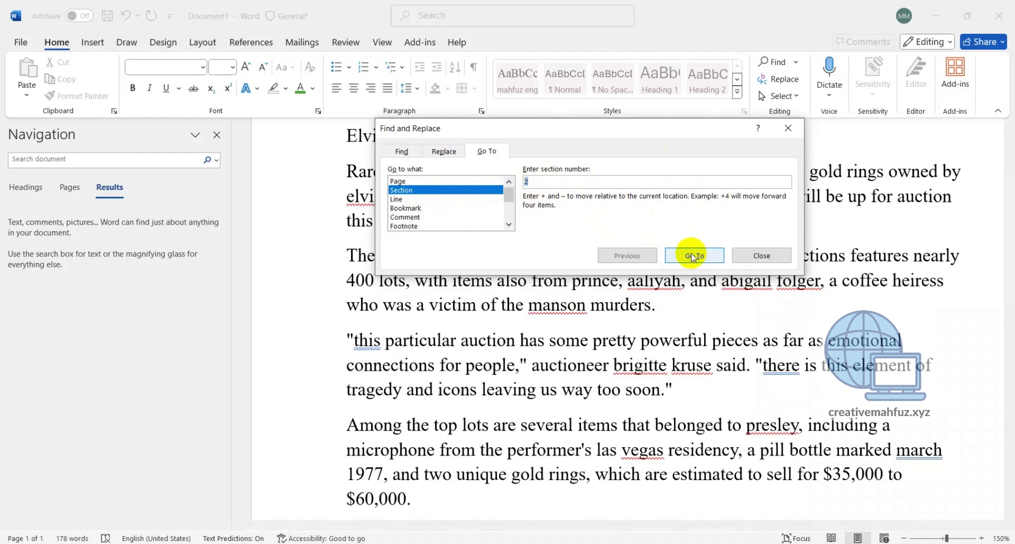
Jump to line 5, the start of the paragraph beginning 'The', and close the dialog
{"action": "left_click_drag", "start_coordinate": [607, 129], "coordinate": [724, 258]}
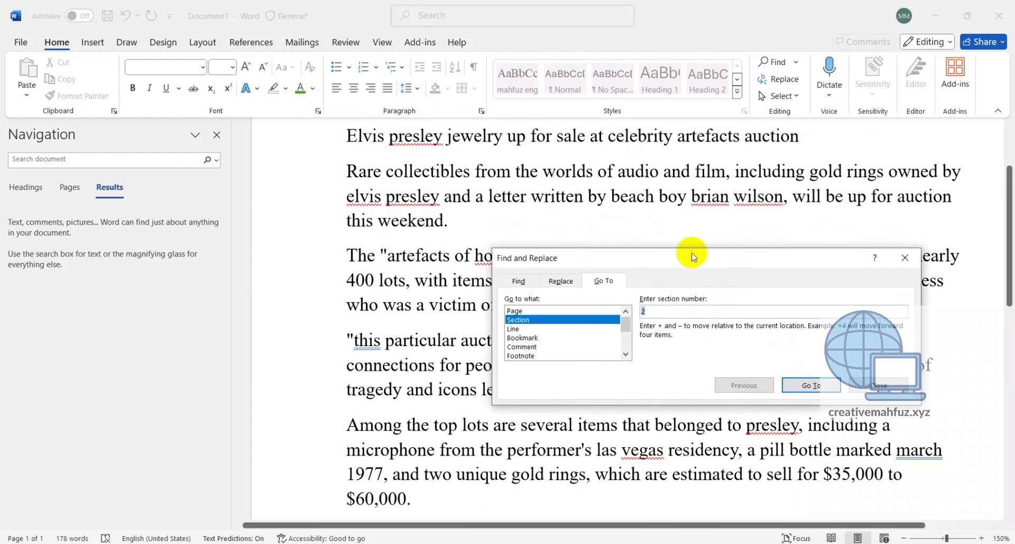
{"action": "left_click", "coordinate": [516, 328]}
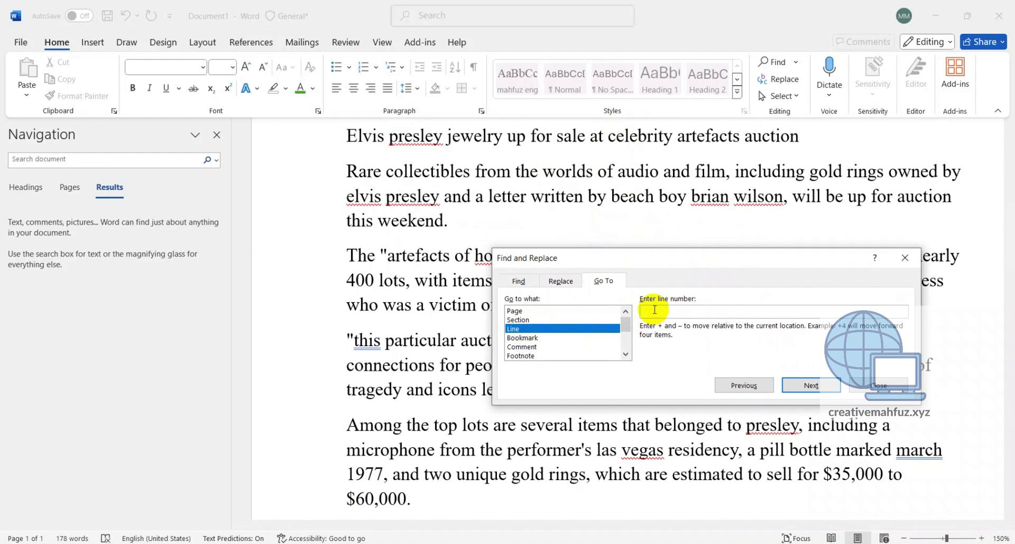
{"action": "type", "text": "5"}
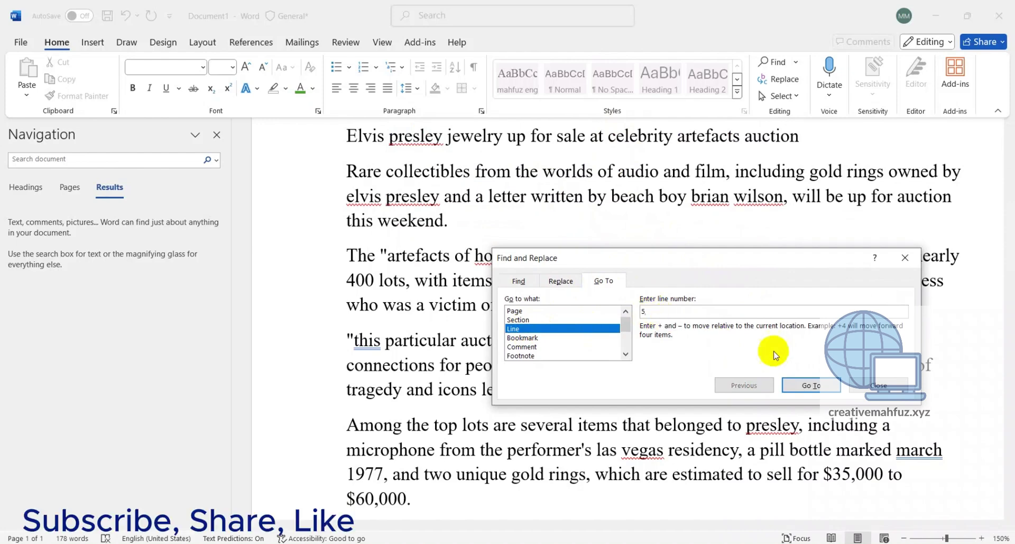
{"action": "left_click", "coordinate": [801, 386]}
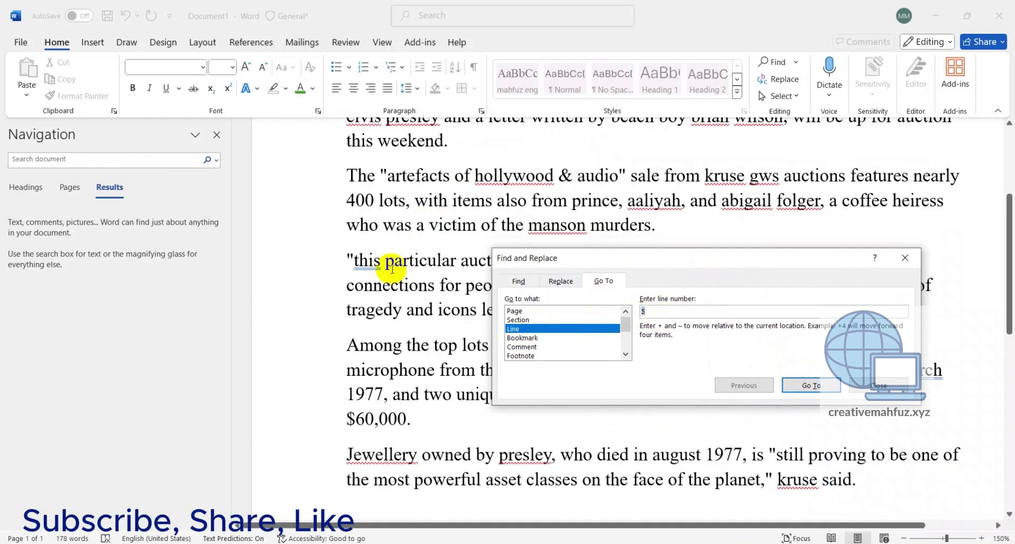
{"action": "scroll", "coordinate": [388, 323], "scroll_direction": "up", "scroll_amount": 1}
{"action": "scroll", "coordinate": [388, 324], "scroll_direction": "up", "scroll_amount": 2}
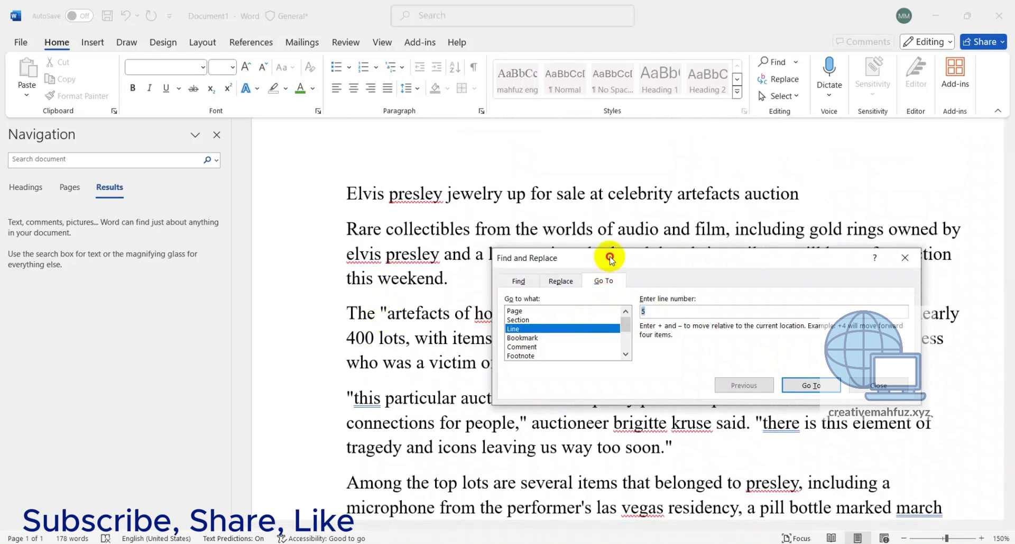
{"action": "left_click_drag", "start_coordinate": [607, 255], "coordinate": [620, 397]}
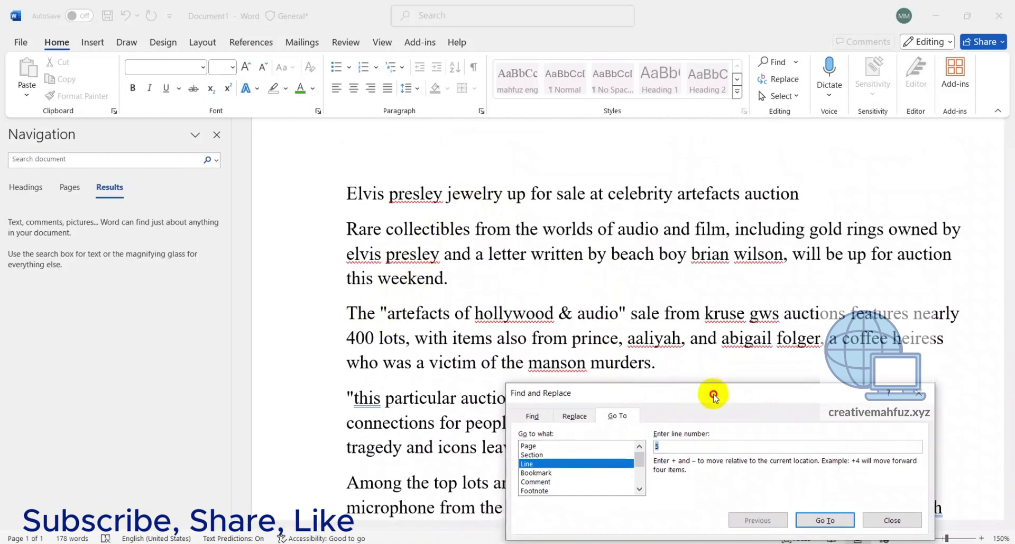
{"action": "left_click", "coordinate": [823, 526]}
{"action": "left_click", "coordinate": [868, 348]}
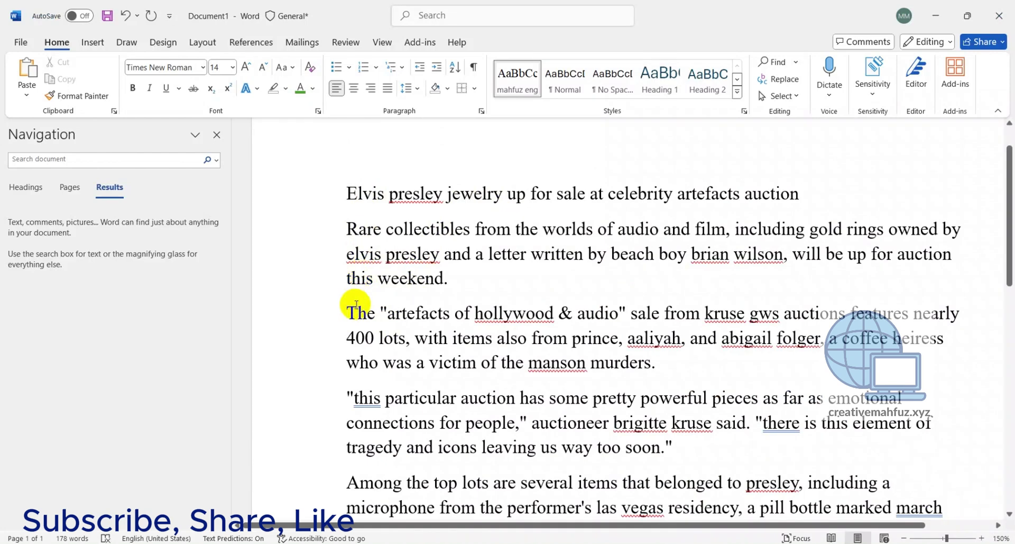
{"action": "left_click", "coordinate": [780, 80]}
{"action": "left_click", "coordinate": [486, 151]}
{"action": "left_click", "coordinate": [478, 198]}
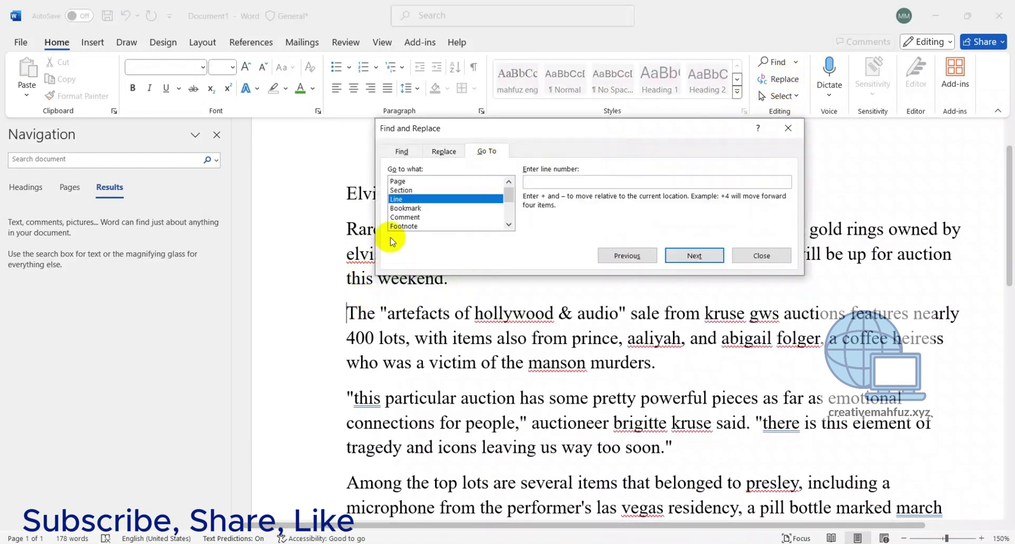
{"action": "left_click", "coordinate": [509, 225]}
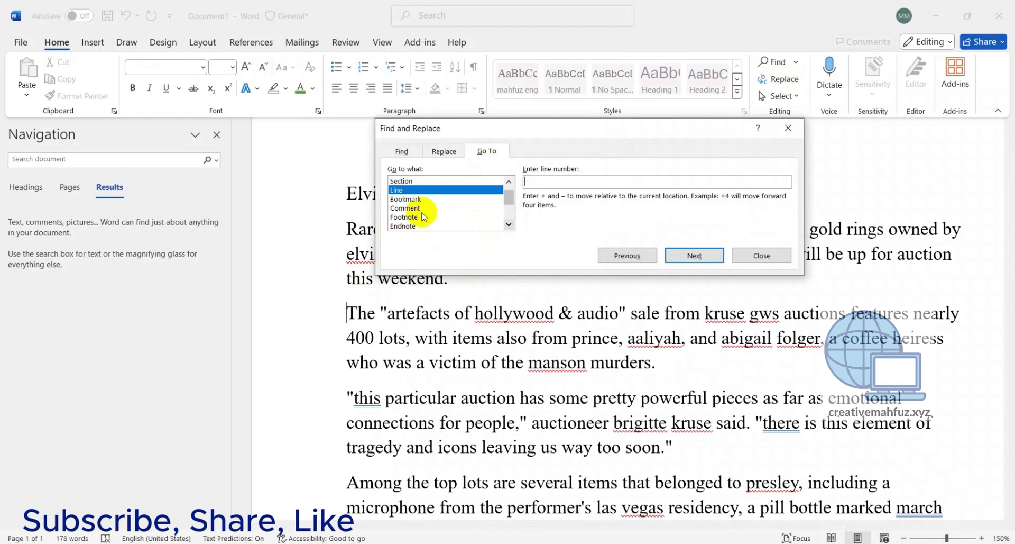
{"action": "left_click_drag", "start_coordinate": [506, 199], "coordinate": [510, 207]}
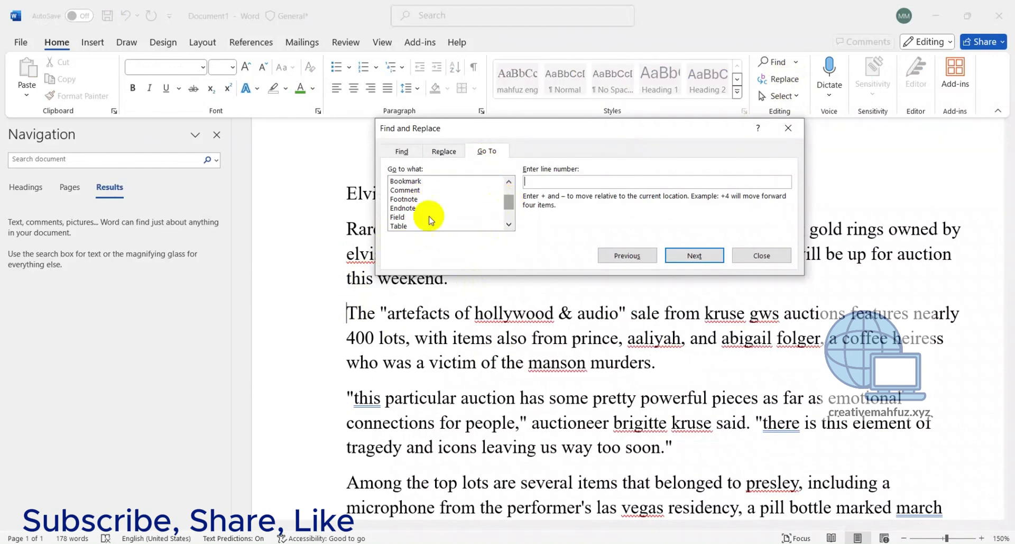
{"action": "left_click_drag", "start_coordinate": [509, 203], "coordinate": [512, 217]}
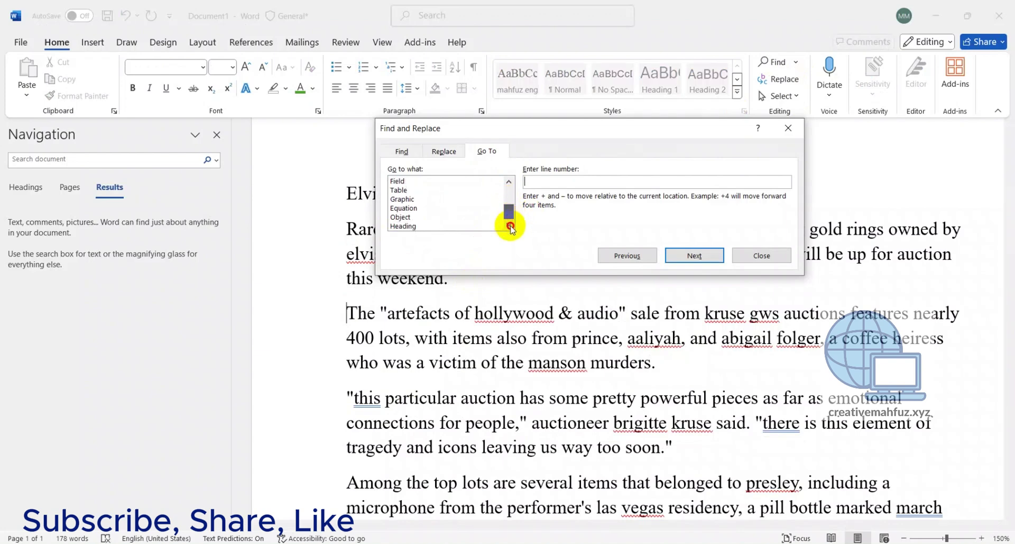
{"action": "left_click", "coordinate": [407, 227]}
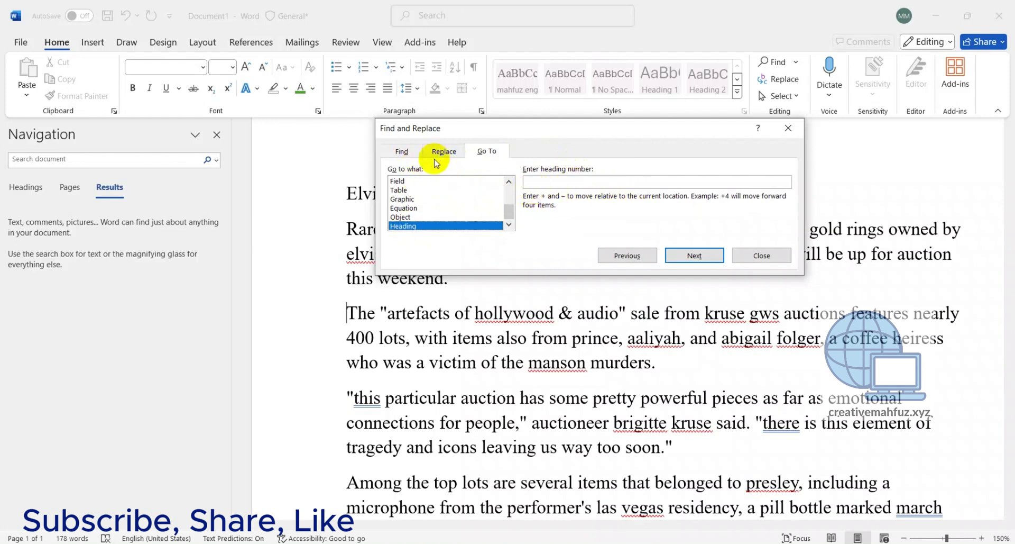
{"action": "left_click", "coordinate": [773, 255]}
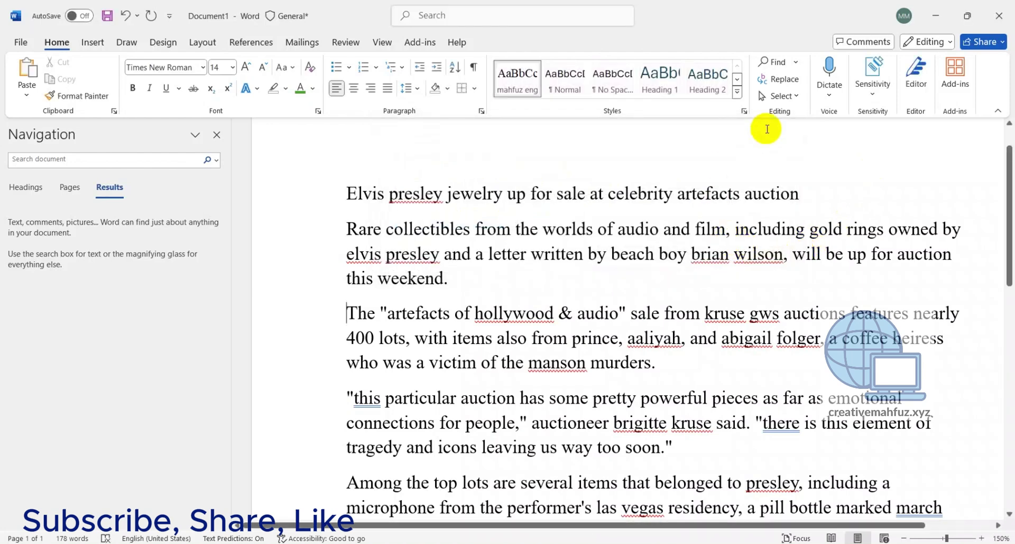
Add an empty paragraph after 'this weekend.'
{"action": "left_click", "coordinate": [781, 96]}
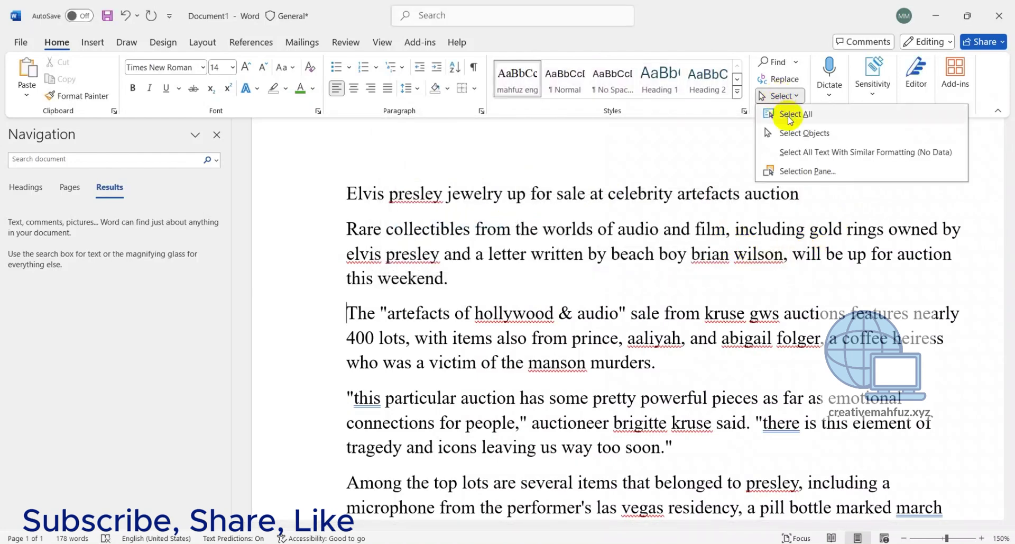
{"action": "left_click", "coordinate": [539, 280]}
{"action": "left_click", "coordinate": [490, 278]}
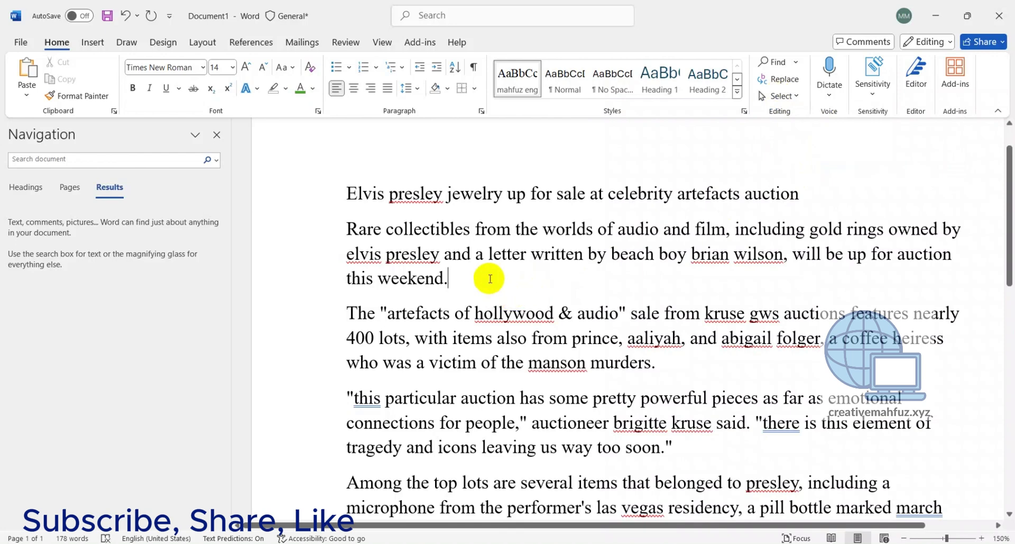
{"action": "key", "text": "Return"}
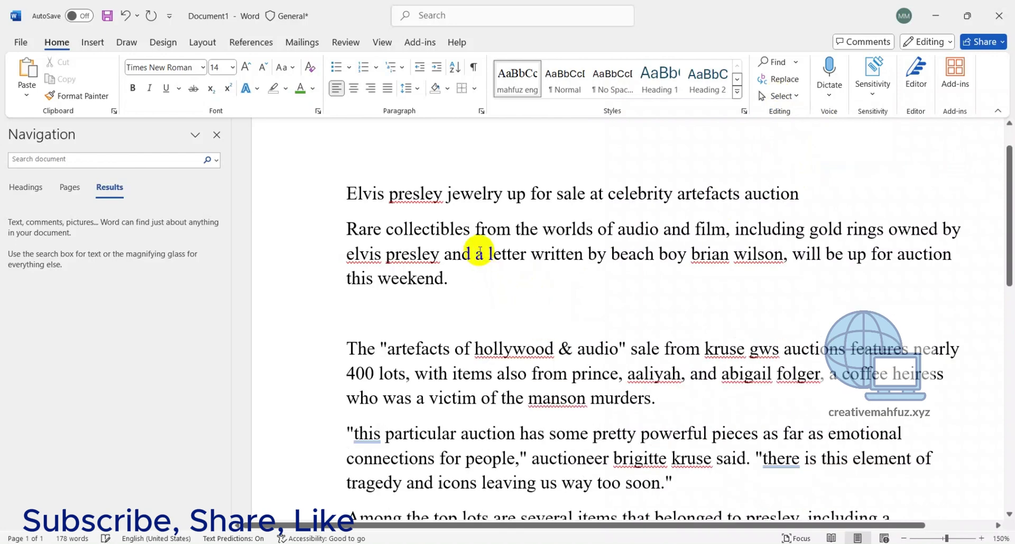
Draw a wide blue oval from Insert > Shapes in the new empty line
{"action": "left_click", "coordinate": [94, 45]}
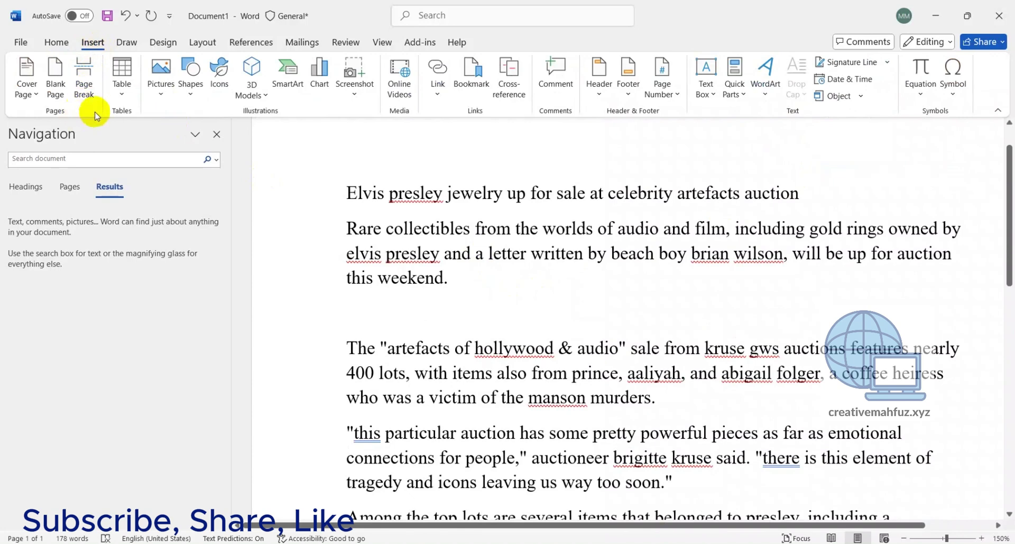
{"action": "left_click", "coordinate": [189, 98]}
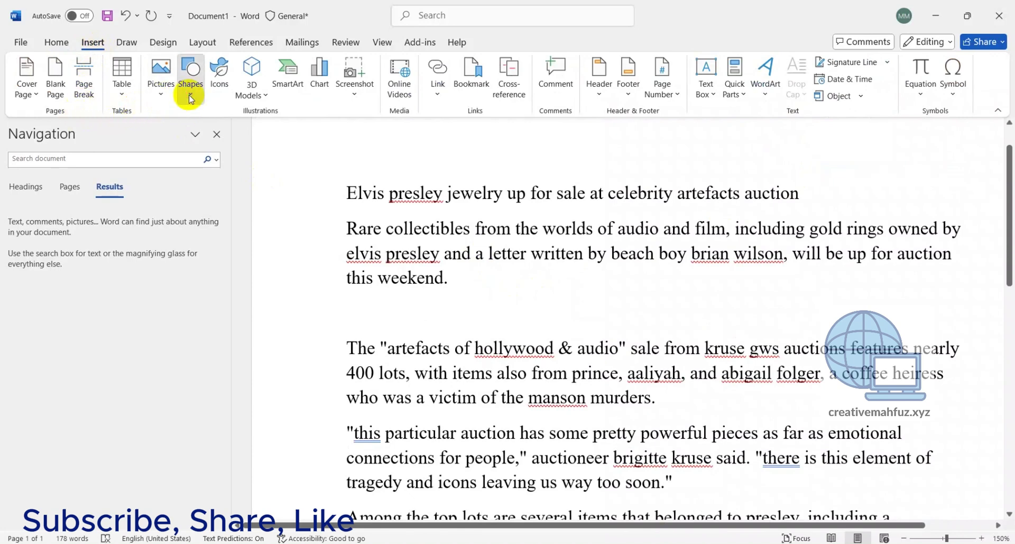
{"action": "left_click", "coordinate": [190, 97]}
{"action": "left_click", "coordinate": [235, 131]}
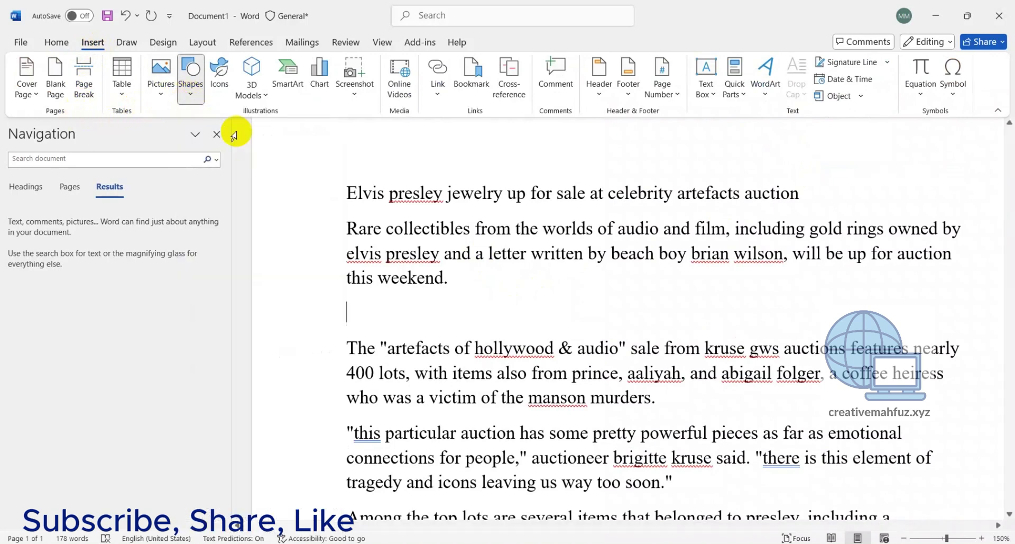
{"action": "left_click_drag", "start_coordinate": [399, 295], "coordinate": [628, 336]}
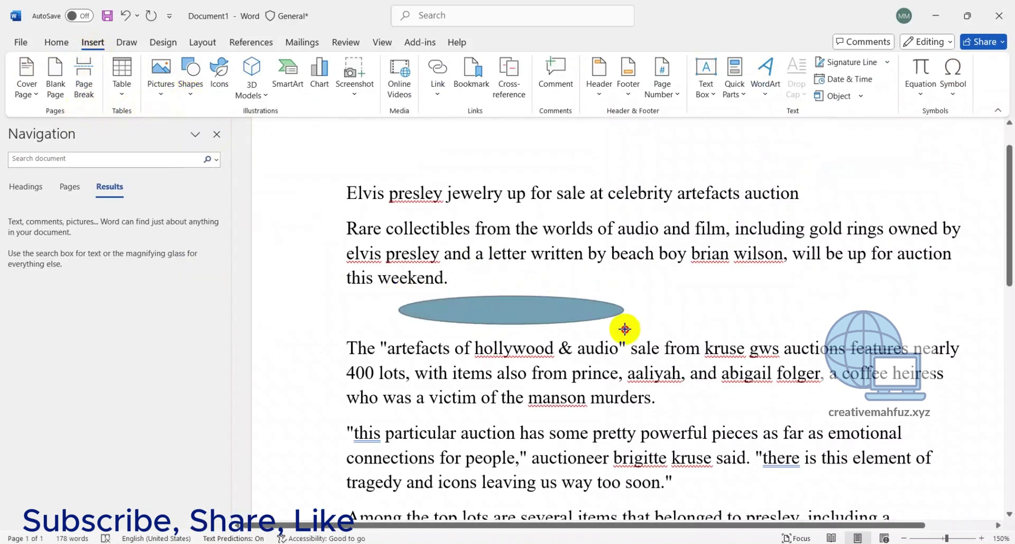
{"action": "left_click", "coordinate": [544, 245]}
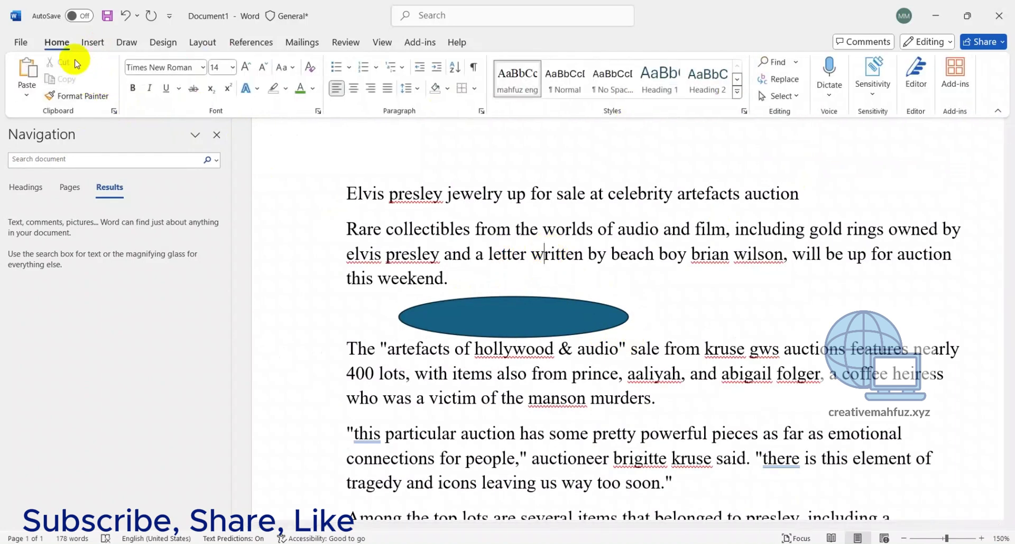
Select the whole document, then switch to Select Objects and pick the oval
{"action": "left_click", "coordinate": [777, 96]}
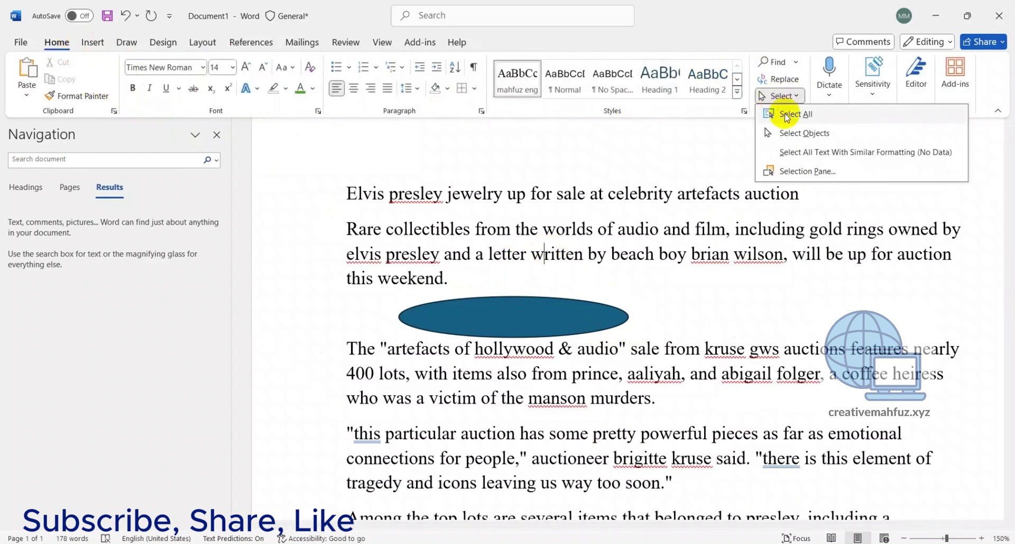
{"action": "left_click", "coordinate": [788, 113]}
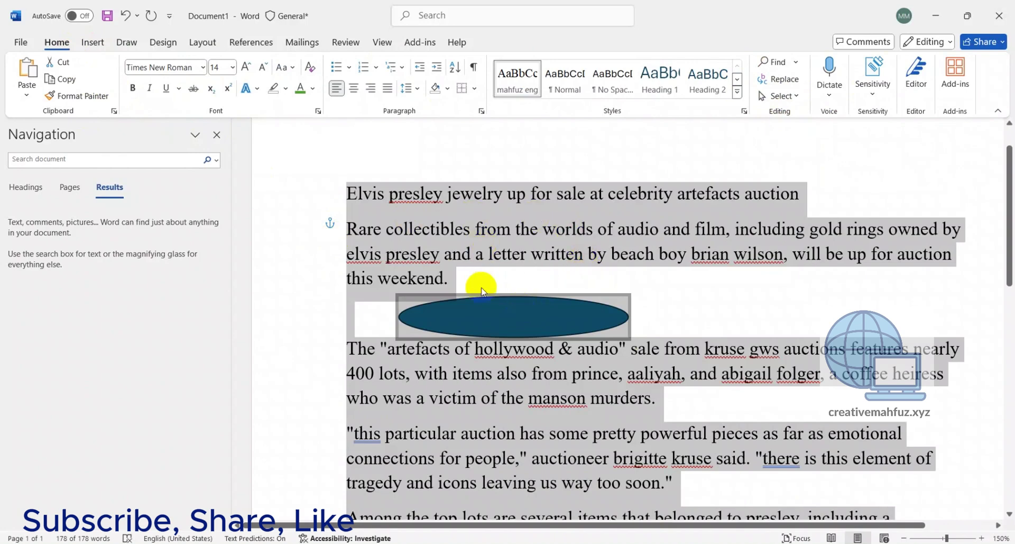
{"action": "left_click", "coordinate": [778, 96]}
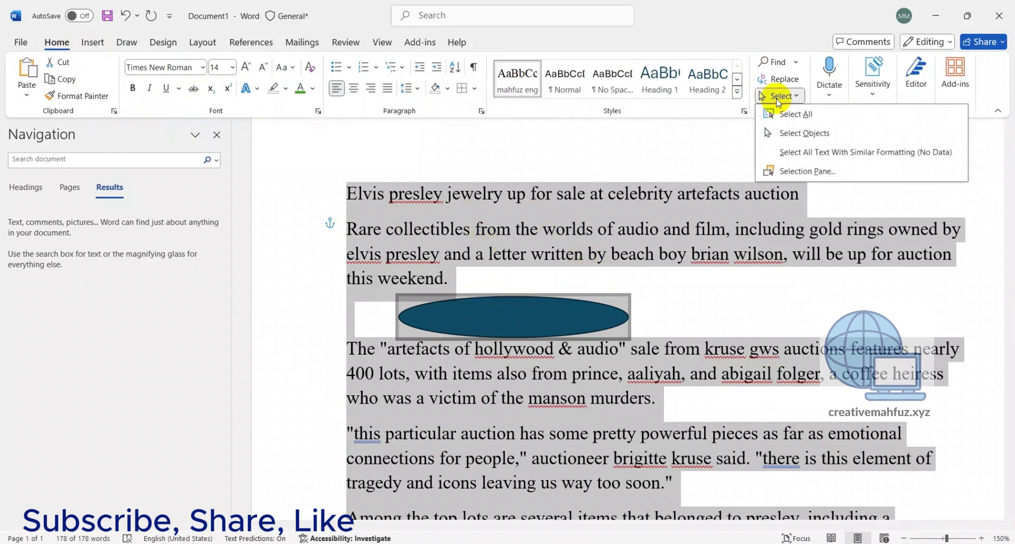
{"action": "left_click", "coordinate": [792, 137]}
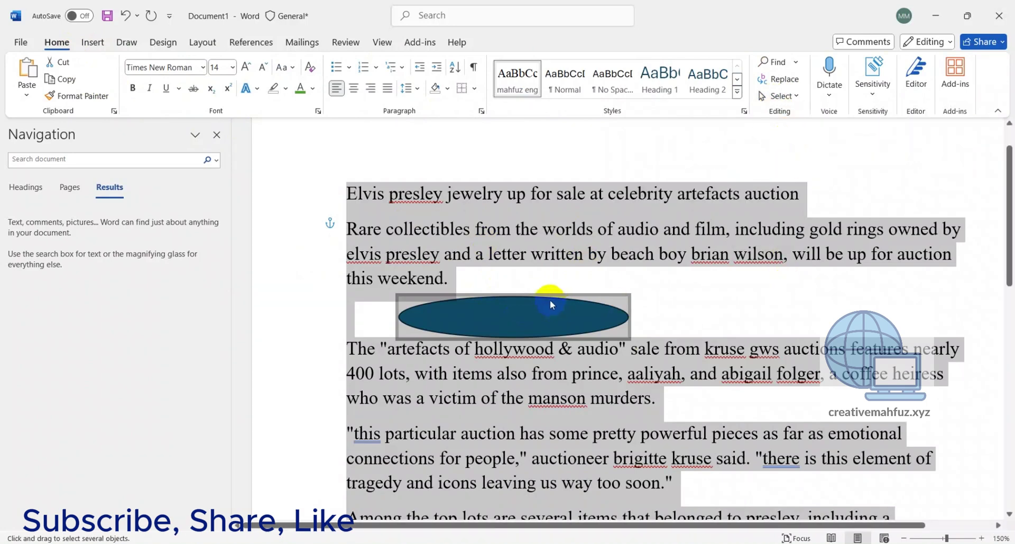
{"action": "left_click", "coordinate": [515, 310]}
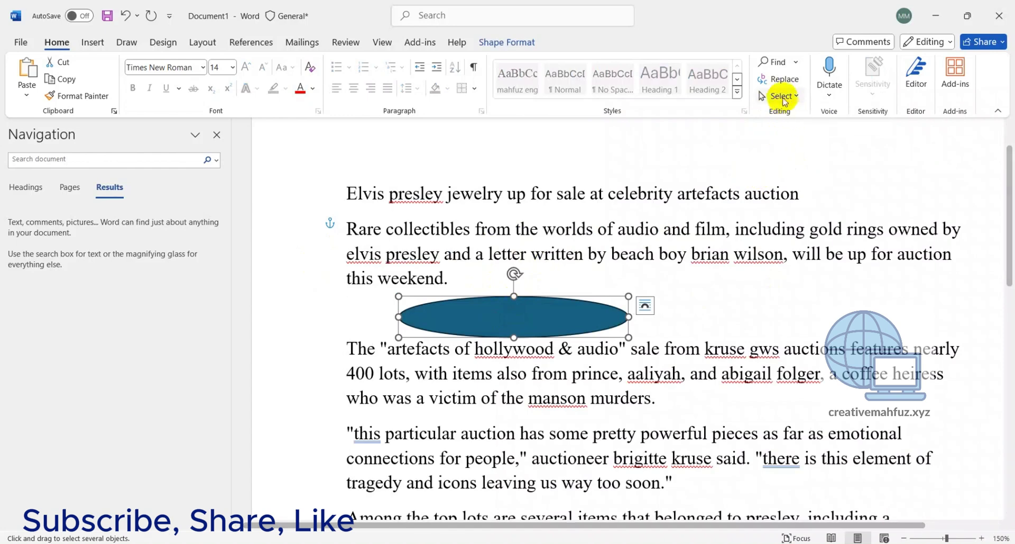
Deselect and reselect the oval so it alone is selected, then reopen the Select menu
{"action": "left_click", "coordinate": [782, 96]}
{"action": "left_click", "coordinate": [778, 135]}
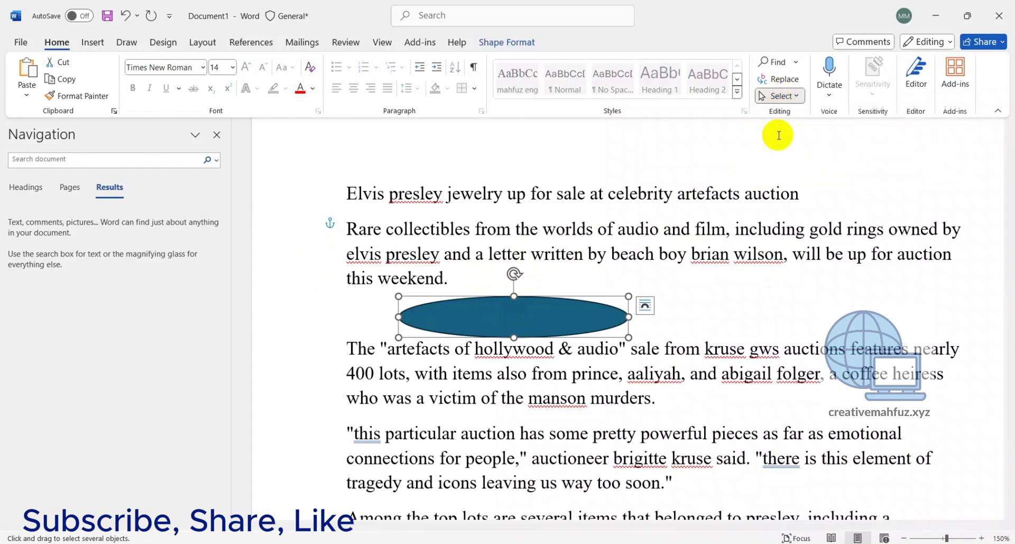
{"action": "left_click", "coordinate": [539, 235]}
{"action": "left_click", "coordinate": [531, 317]}
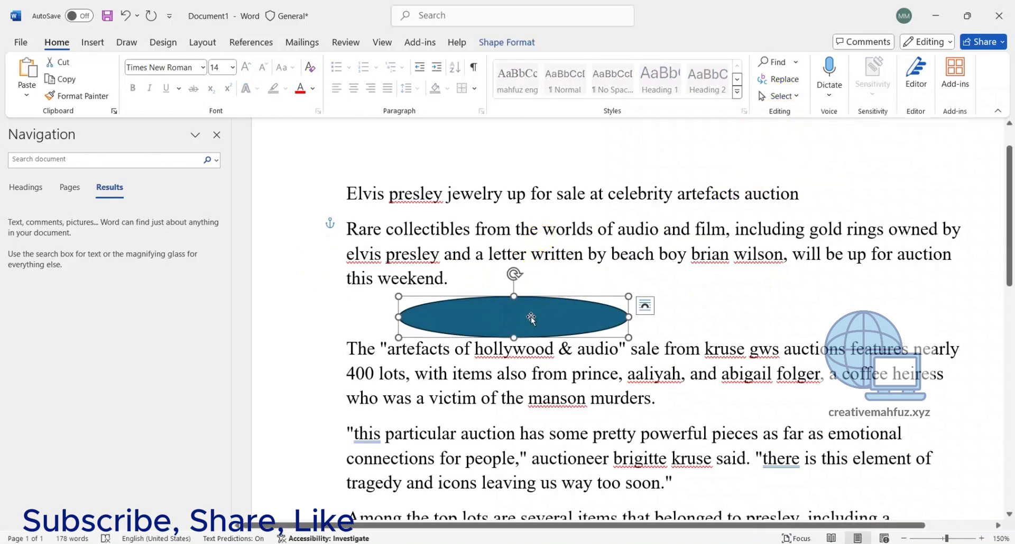
{"action": "left_click", "coordinate": [782, 96]}
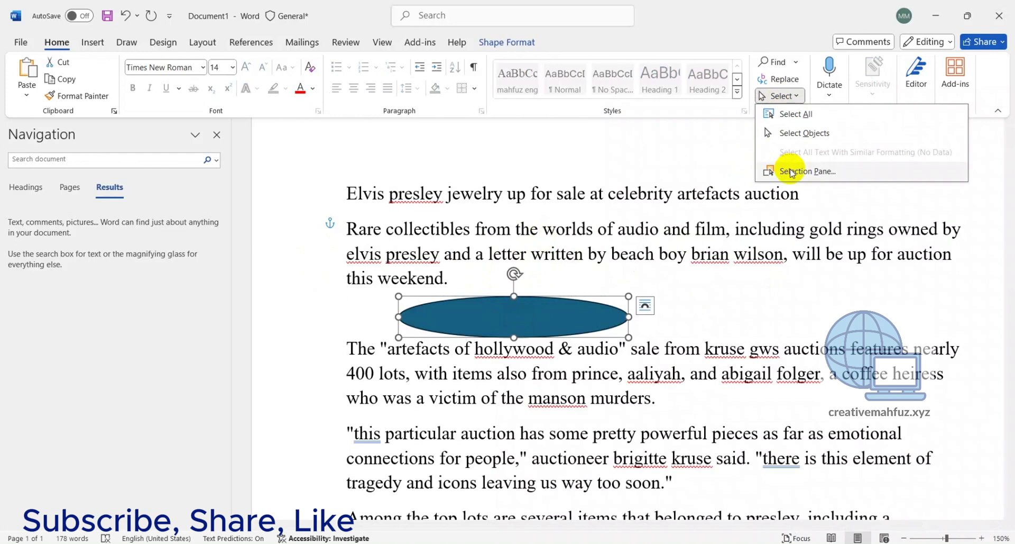
{"action": "left_click", "coordinate": [792, 171]}
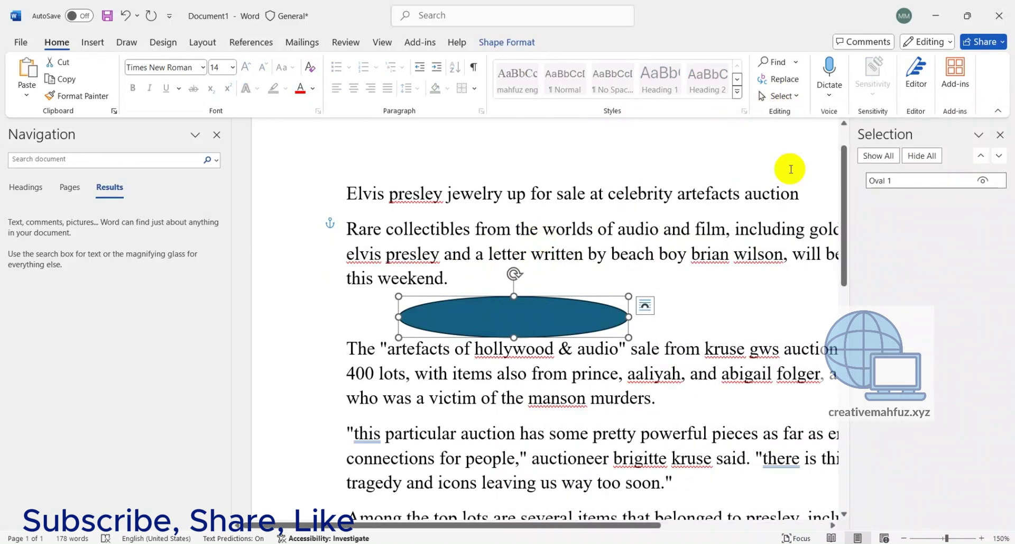
{"action": "double_click", "coordinate": [904, 181]}
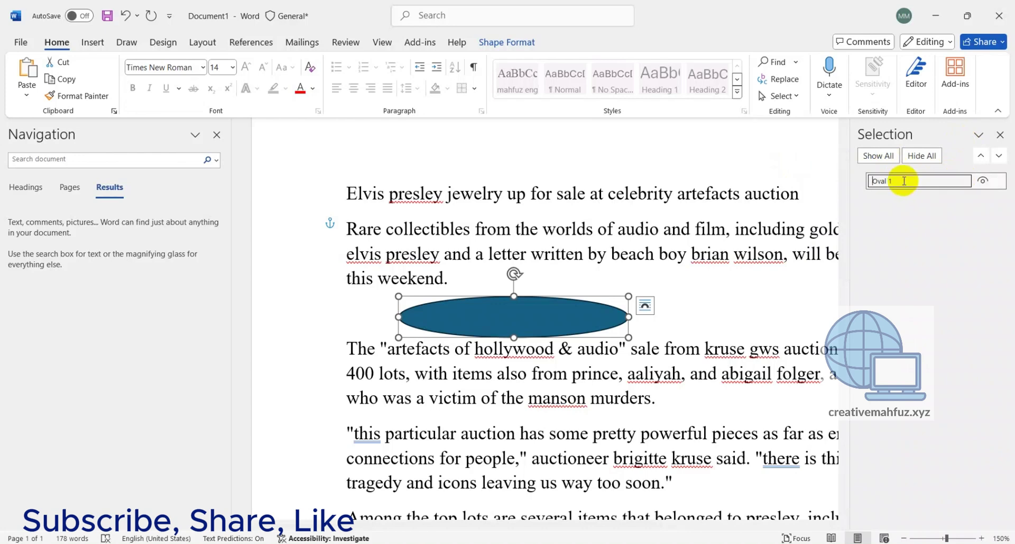
{"action": "left_click", "coordinate": [1000, 156]}
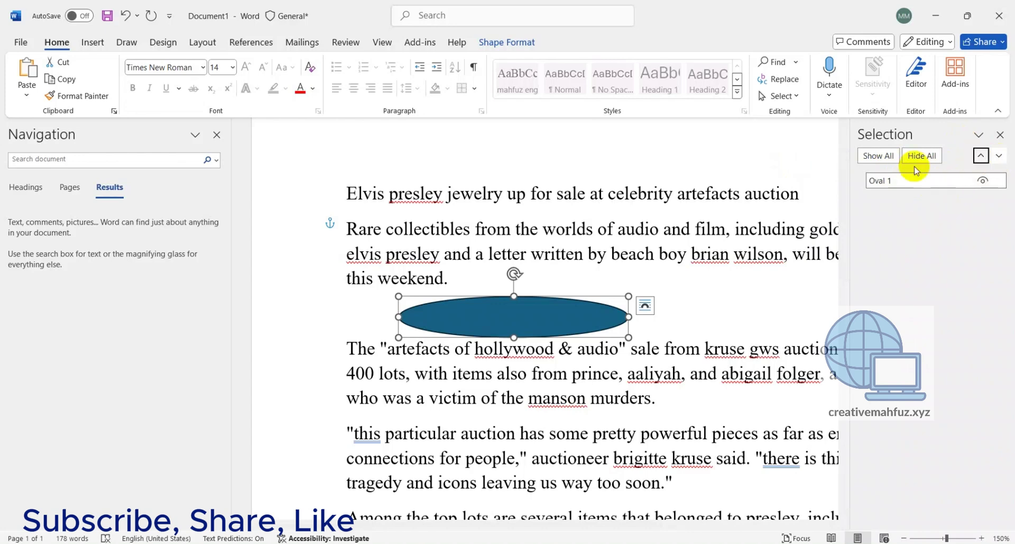
{"action": "left_click", "coordinate": [1000, 137]}
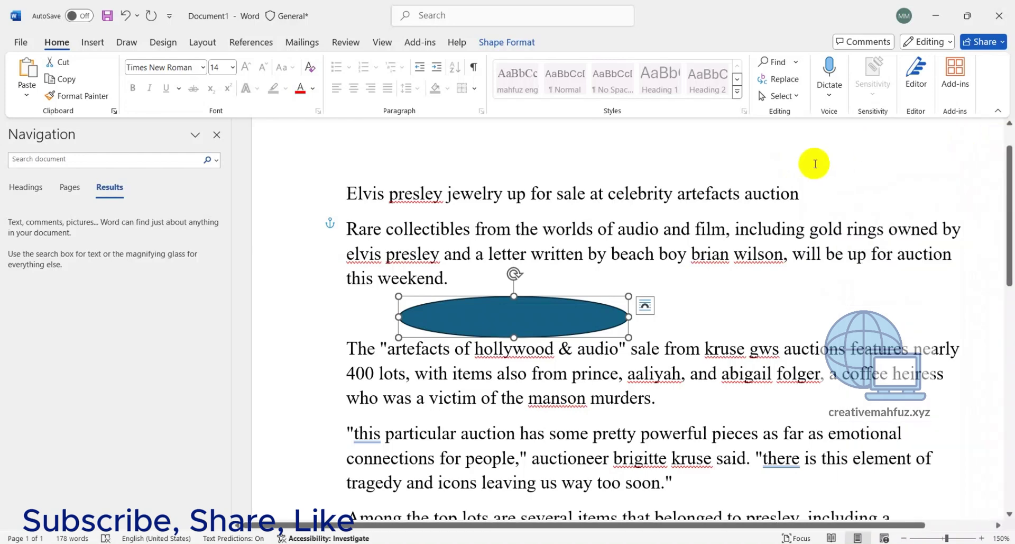